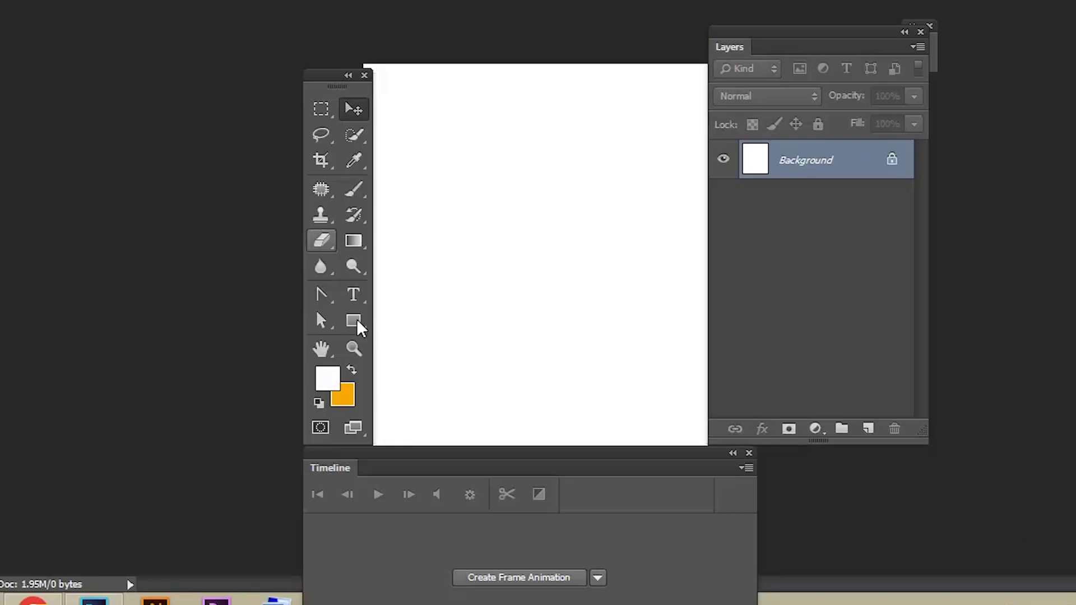
- Switch from the Rectangle tool to the Polygon Tool in the shape-tool flyout
{"action": "left_click_drag", "start_coordinate": [357, 320], "coordinate": [419, 371]}
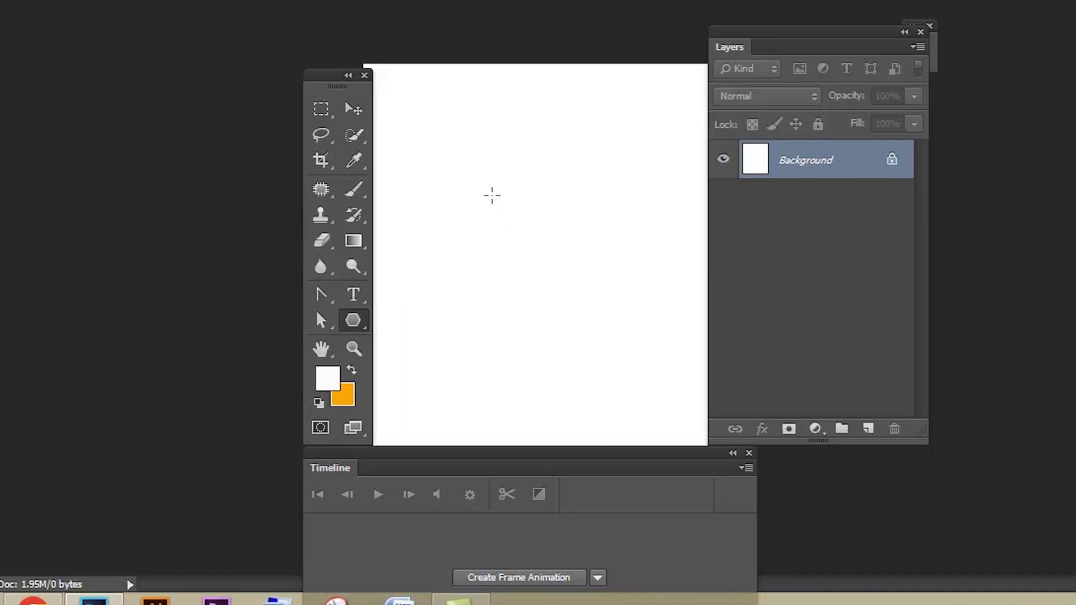
- Create a 4-sided 100×100 px polygon and fill it red
{"action": "left_click", "coordinate": [490, 192]}
{"action": "double_click", "coordinate": [542, 111]}
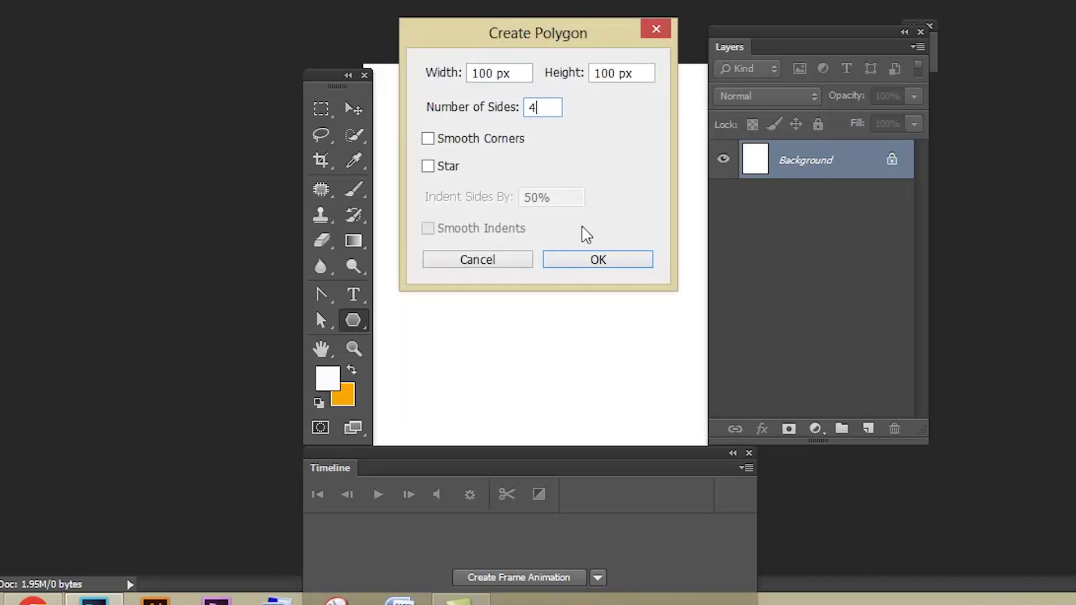
{"action": "left_click", "coordinate": [595, 259]}
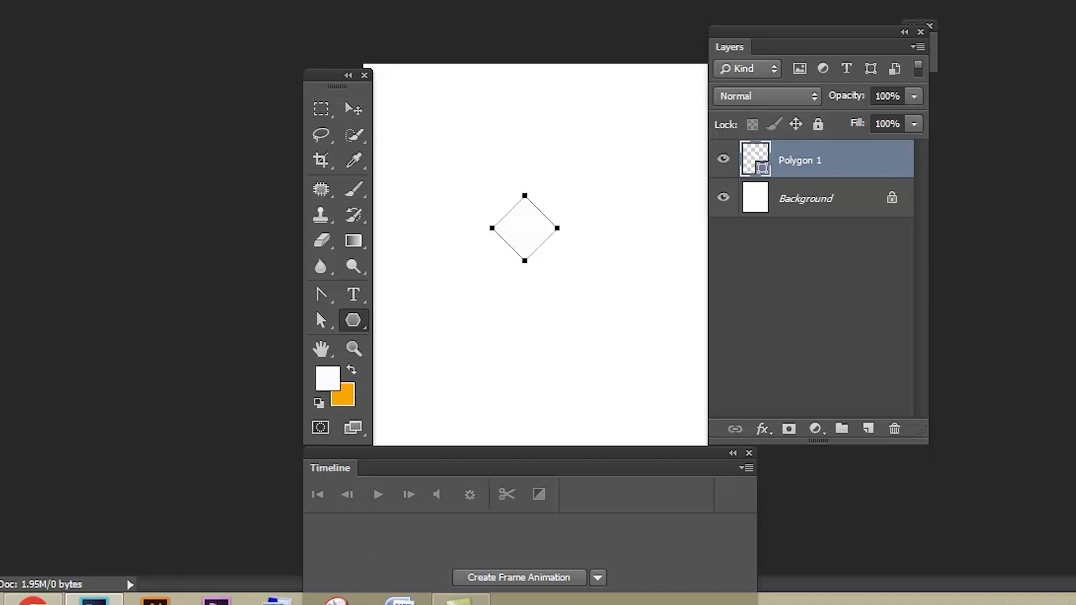
{"action": "left_click", "coordinate": [197, 49]}
{"action": "left_click", "coordinate": [67, 203]}
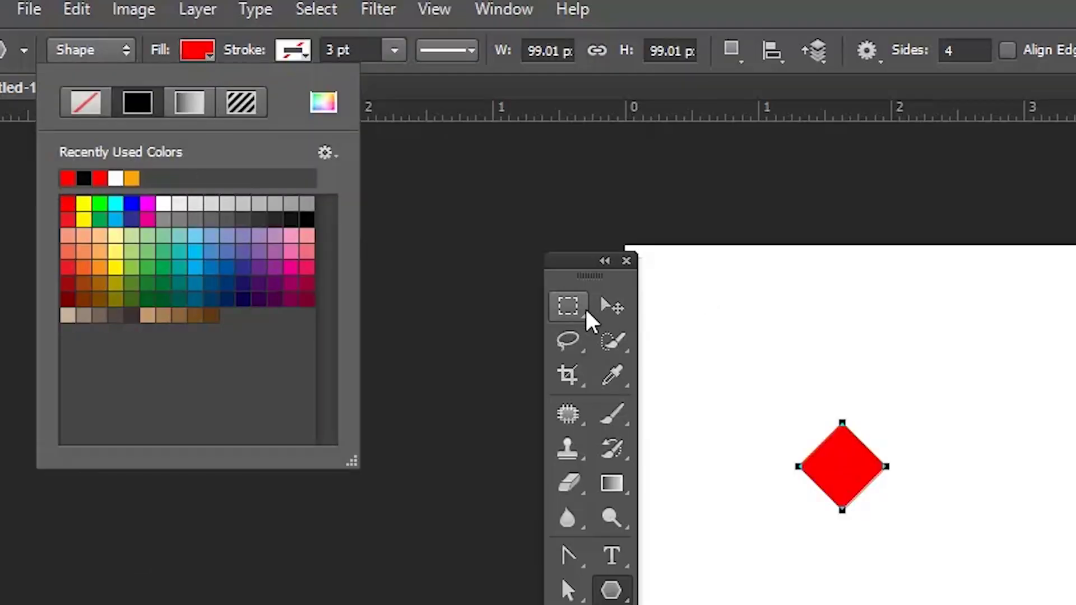
- Scale the diamond up, move it left, and Alt-drag a copy to its right
{"action": "left_click", "coordinate": [612, 306]}
{"action": "key", "text": "ctrl+t"}
{"action": "left_click_drag", "start_coordinate": [884, 507], "coordinate": [911, 539]}
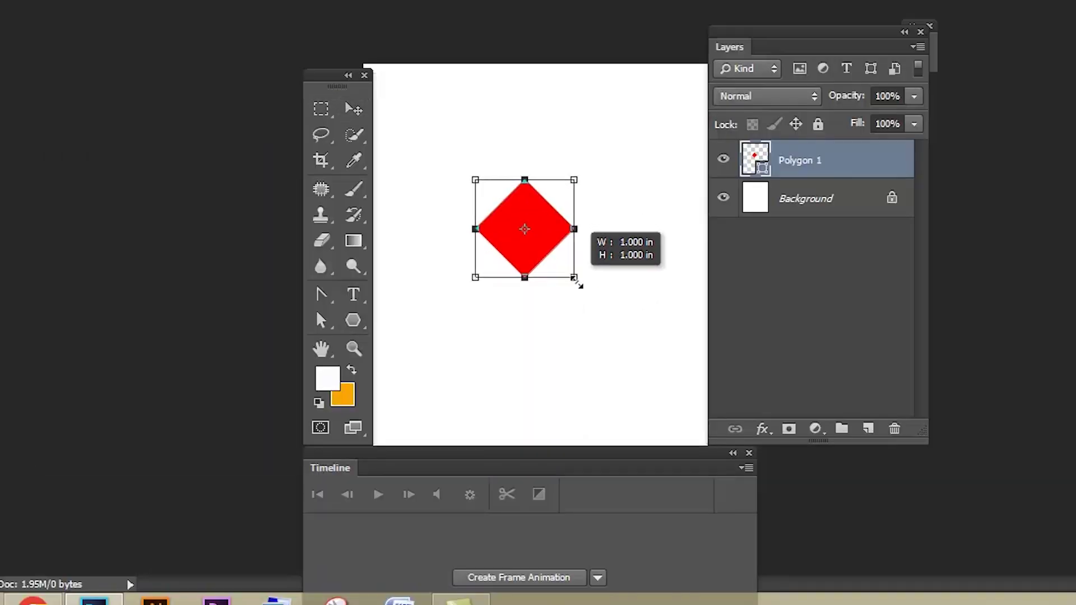
{"action": "left_click_drag", "start_coordinate": [577, 283], "coordinate": [607, 310]}
{"action": "left_click_drag", "start_coordinate": [566, 235], "coordinate": [516, 233]}
{"action": "key", "text": "Return"}
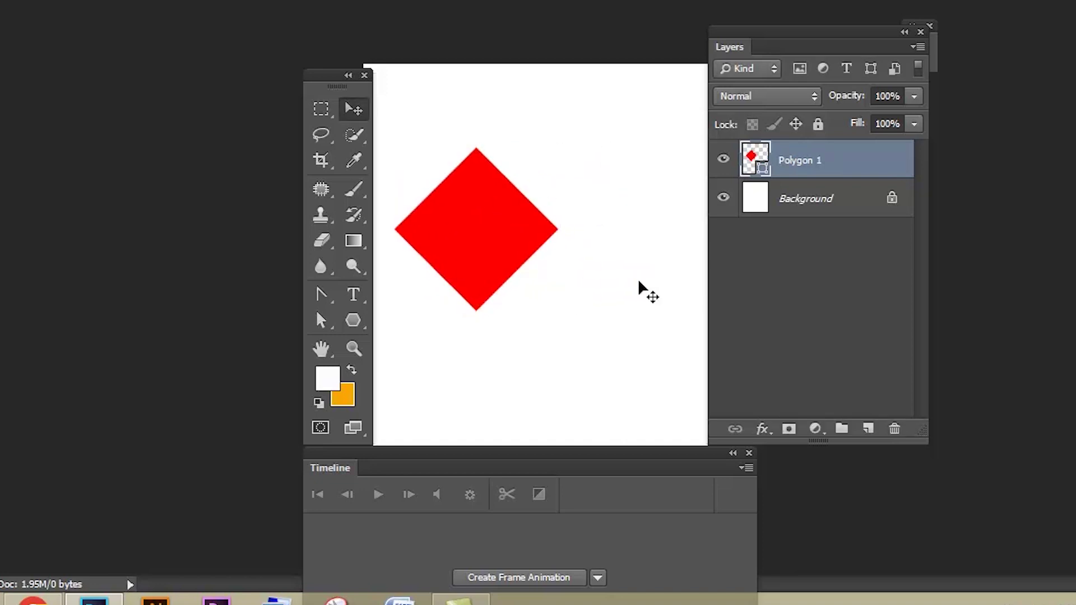
{"action": "left_click_drag", "start_coordinate": [498, 240], "coordinate": [612, 223], "text": "alt"}
- Switch between the Polygon 1 copy and Polygon 1 copy 2 layers of the duplicated diamonds
{"action": "left_click", "coordinate": [790, 210]}
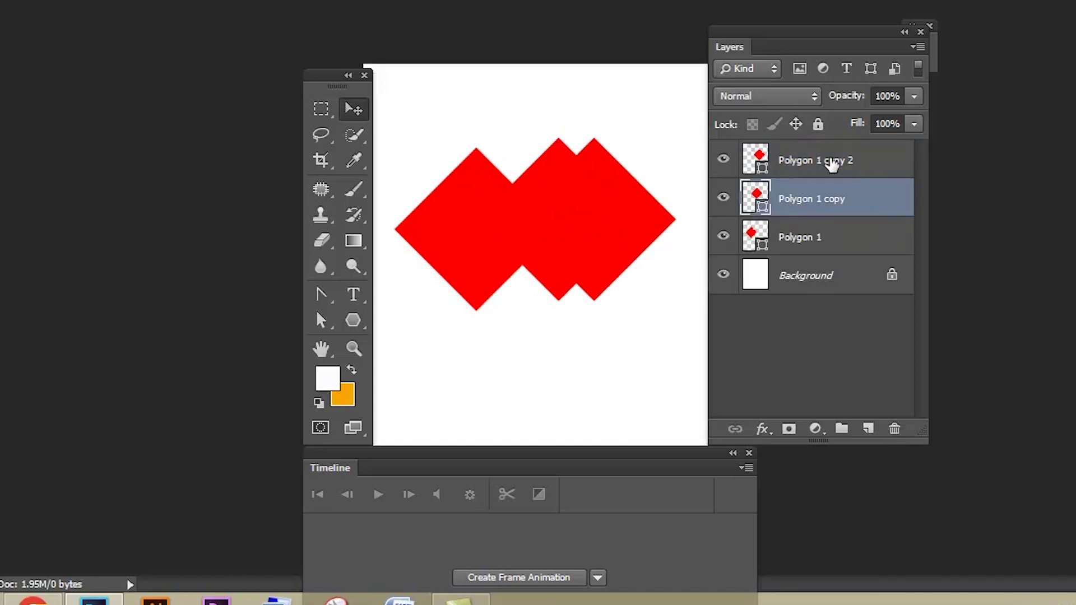
{"action": "left_click", "coordinate": [817, 175]}
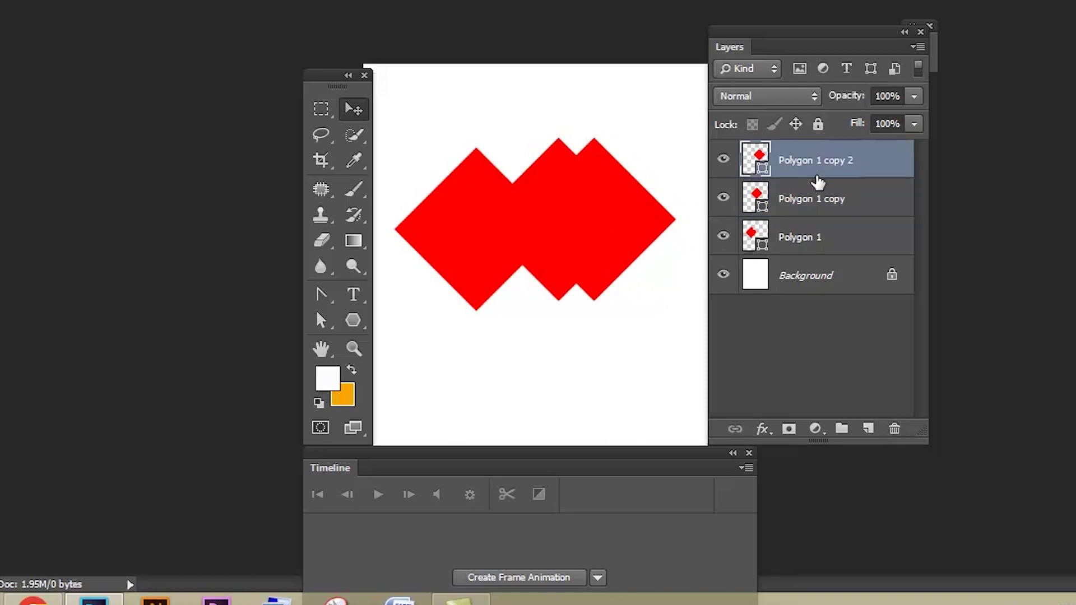
{"action": "left_click", "coordinate": [806, 212]}
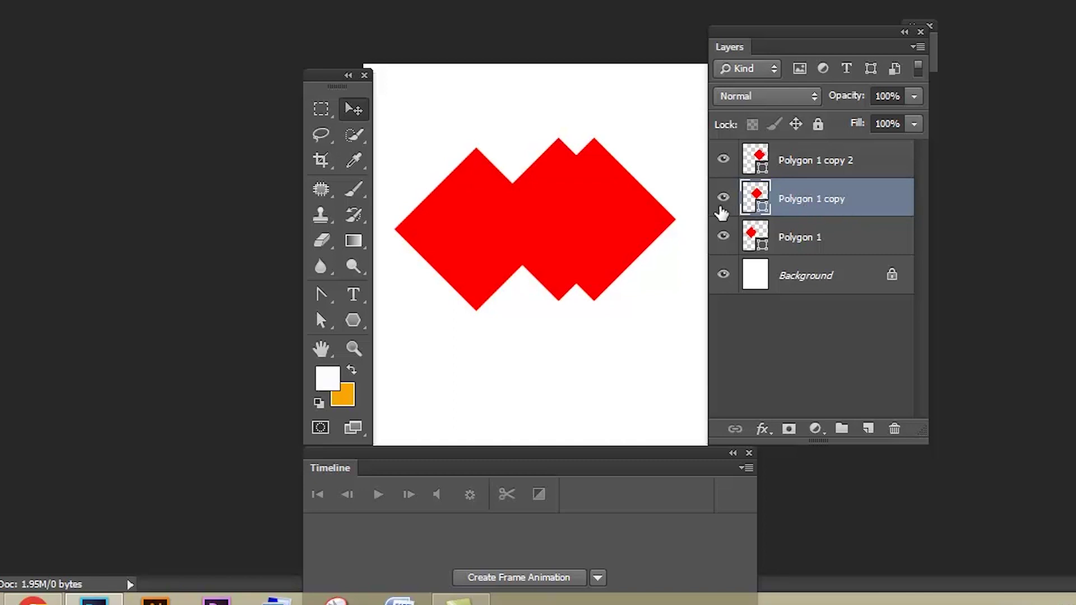
- Rasterize the Polygon 1 copy and Polygon 1 copy 2 layers
{"action": "right_click", "coordinate": [871, 193]}
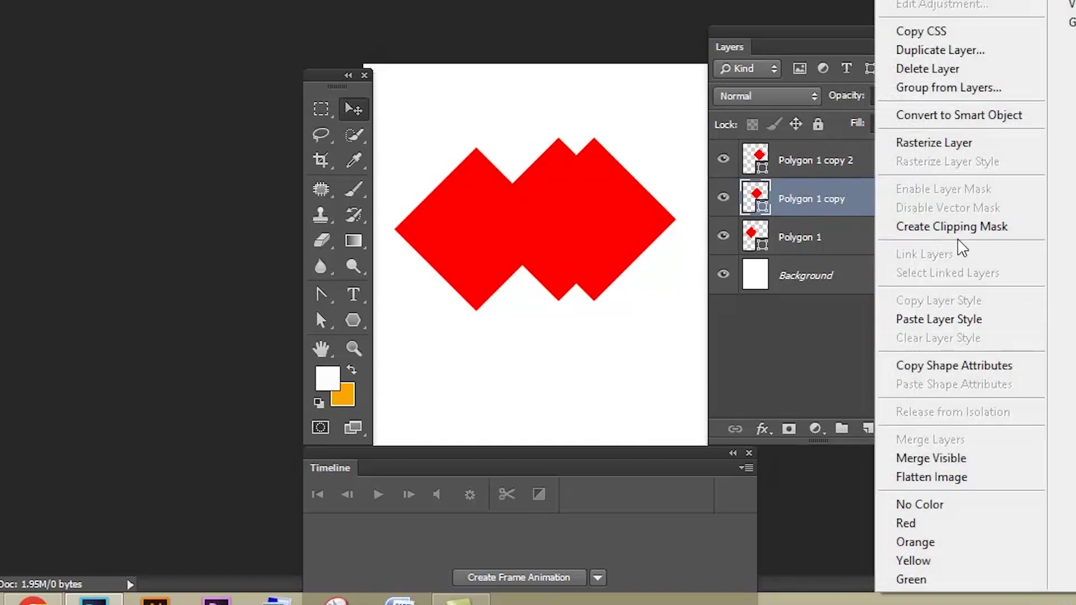
{"action": "left_click", "coordinate": [949, 142]}
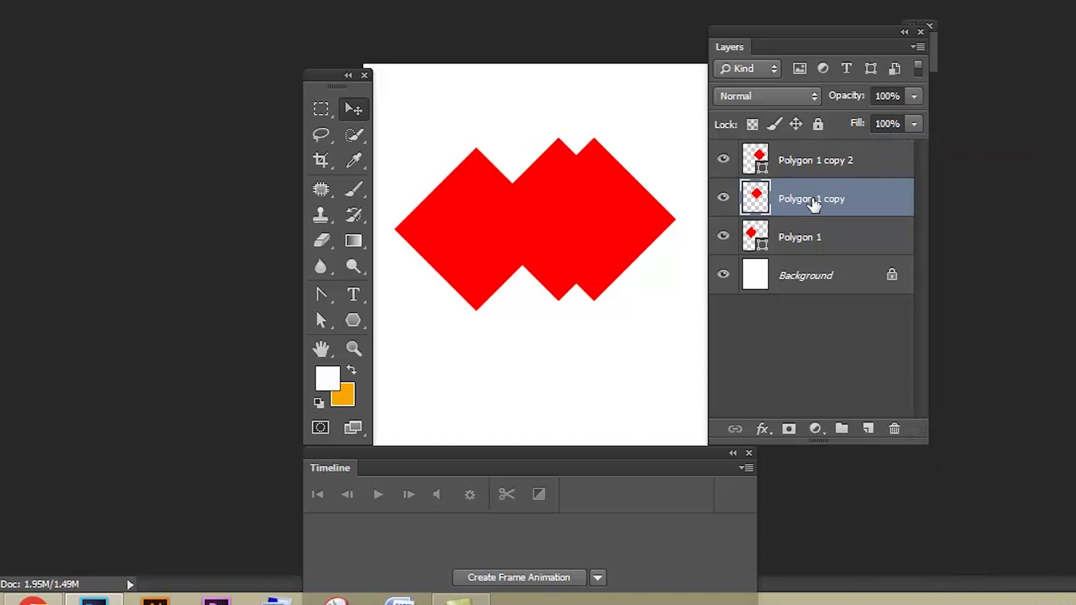
{"action": "left_click", "coordinate": [807, 168]}
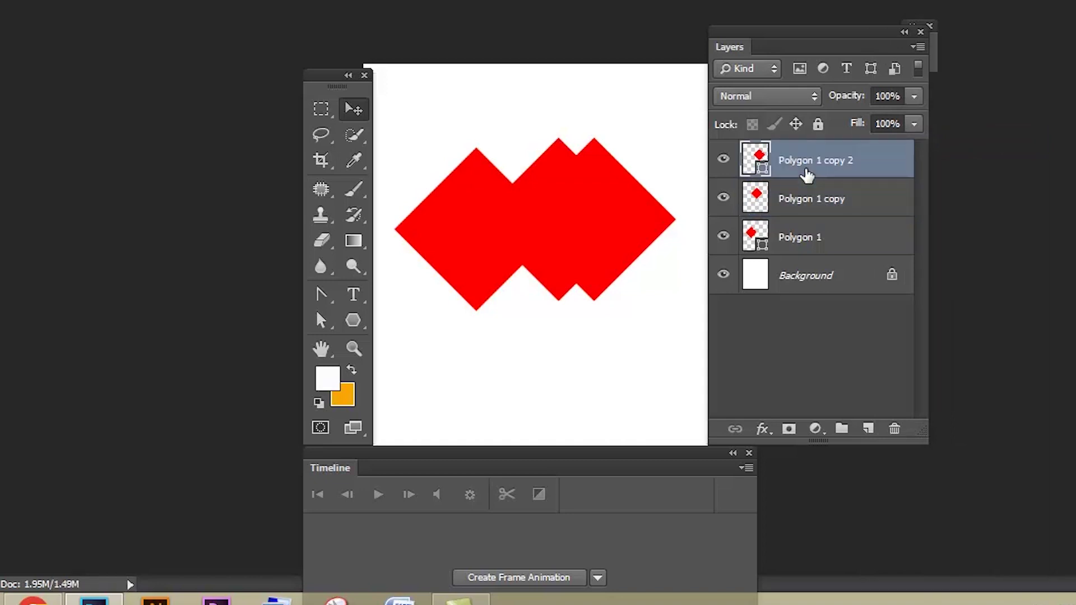
{"action": "right_click", "coordinate": [807, 176]}
{"action": "left_click", "coordinate": [862, 141]}
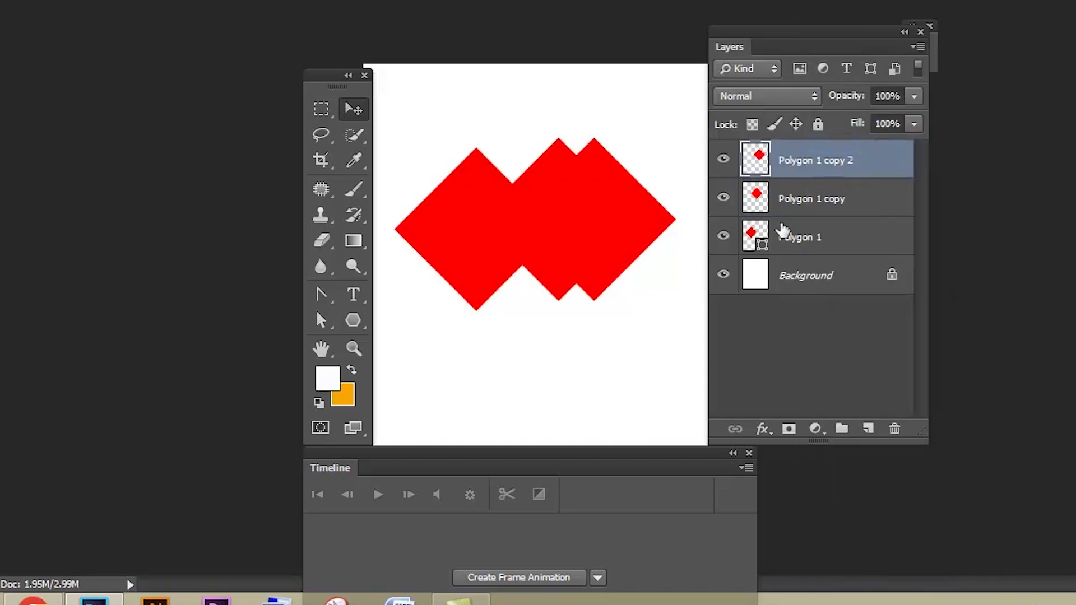
- Cut the middle diamond's shape out of copy 2, then delete the Polygon 1 copy layer
{"action": "left_click_drag", "start_coordinate": [817, 216], "coordinate": [759, 201]}
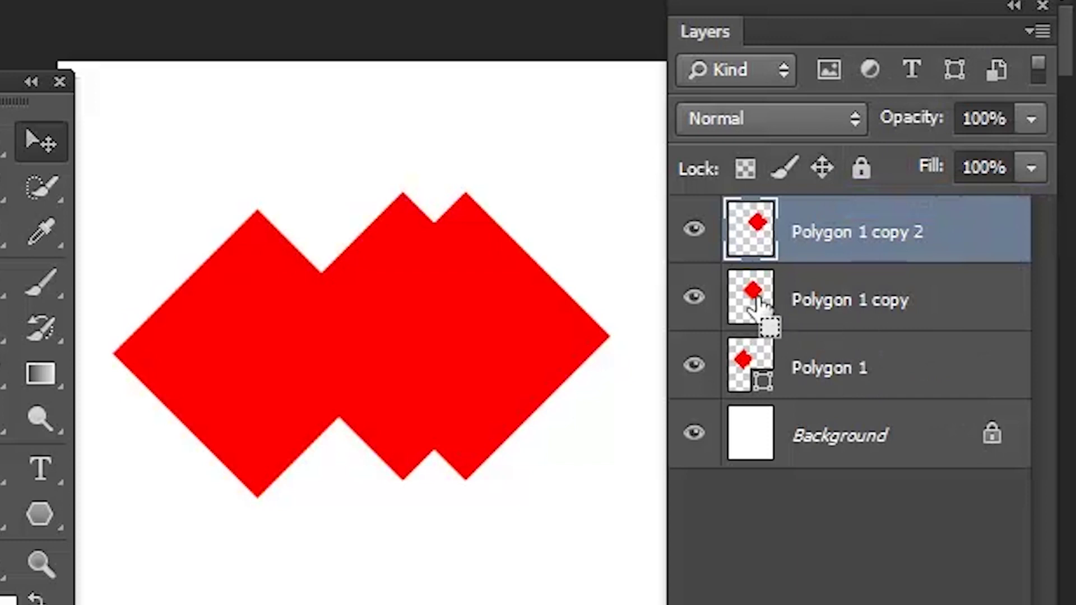
{"action": "left_click", "coordinate": [759, 304], "text": "ctrl"}
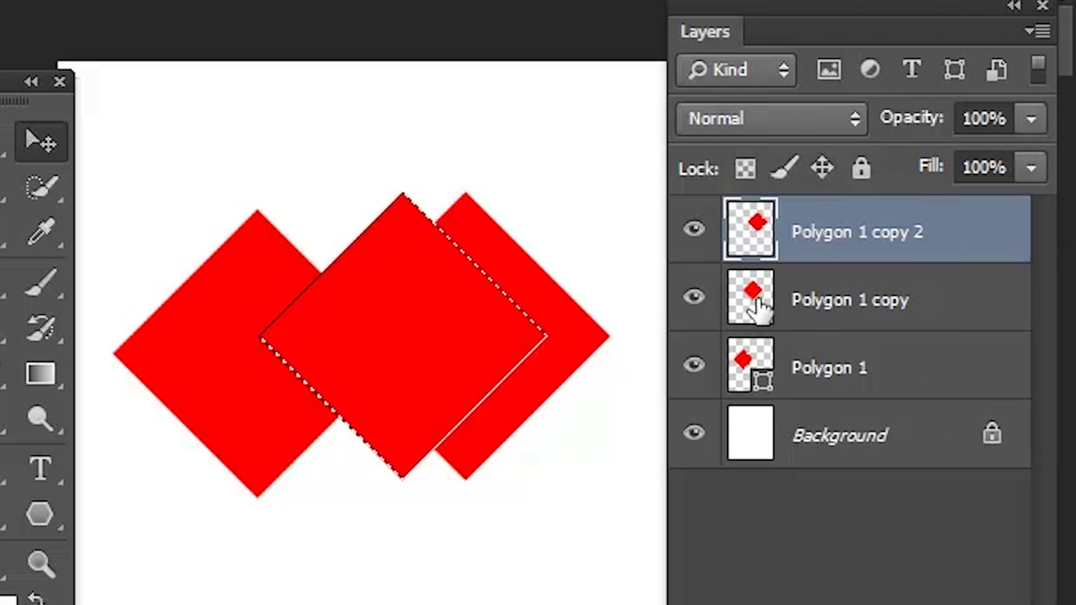
{"action": "key", "text": "Delete"}
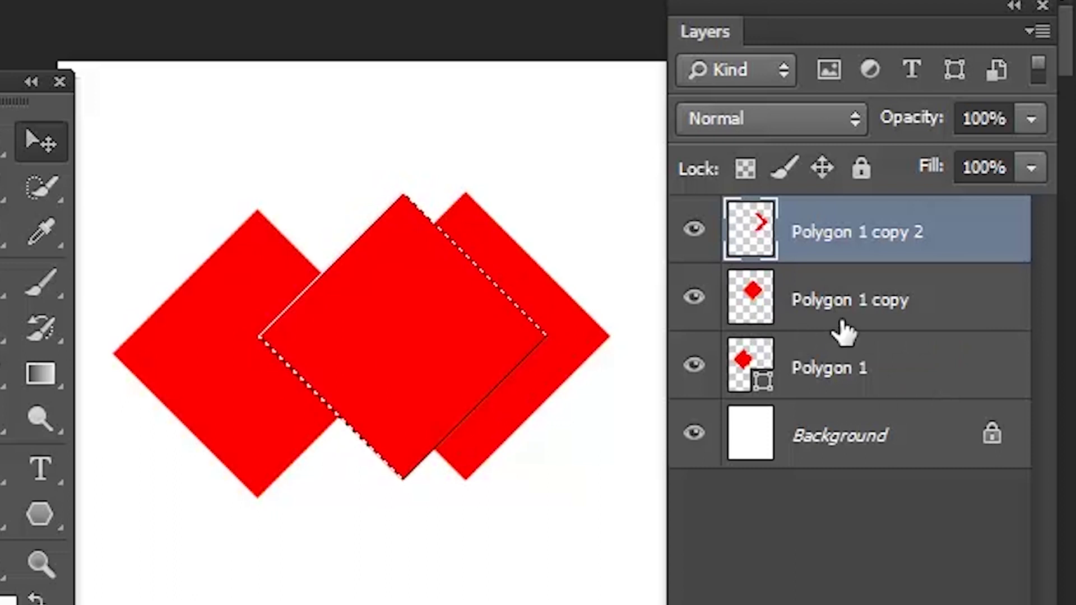
{"action": "left_click", "coordinate": [838, 328]}
{"action": "key", "text": "ctrl+d"}
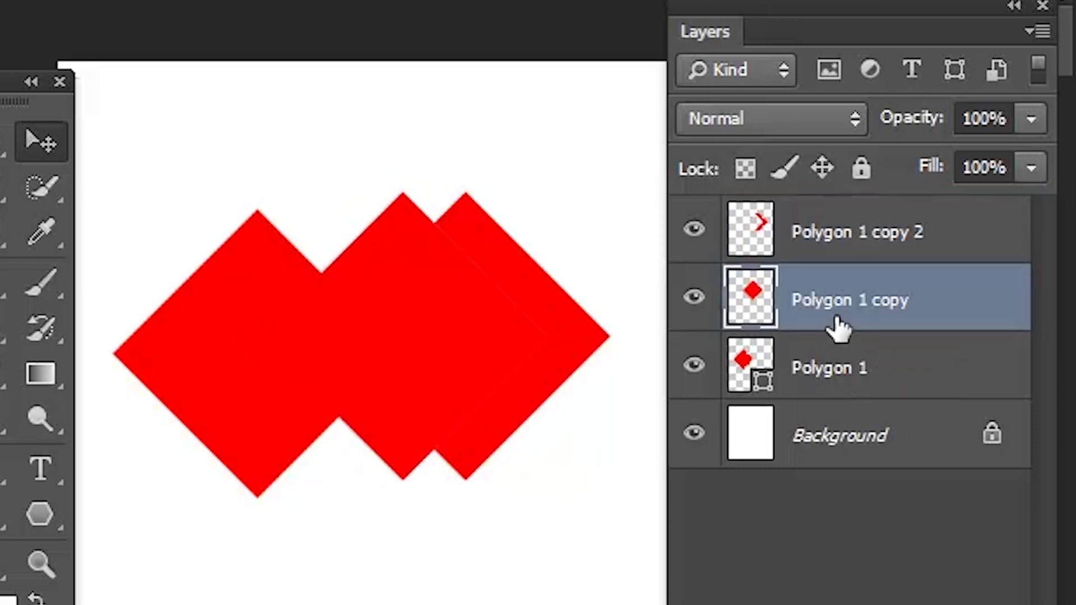
{"action": "key", "text": "Delete"}
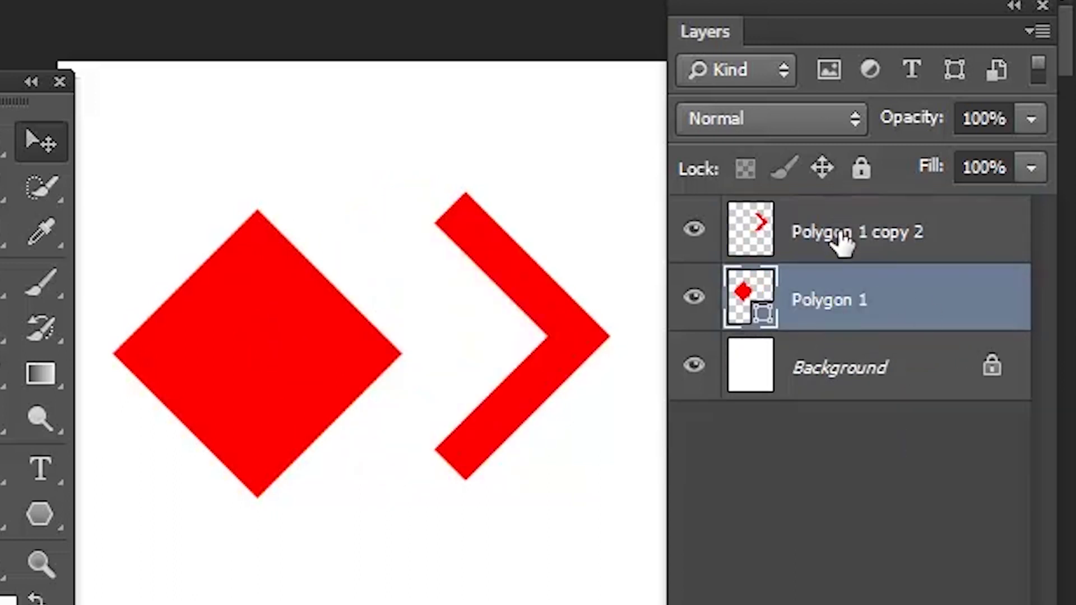
- Move the chevron in Polygon 1 copy 2 left toward the diamond
{"action": "left_click", "coordinate": [841, 241]}
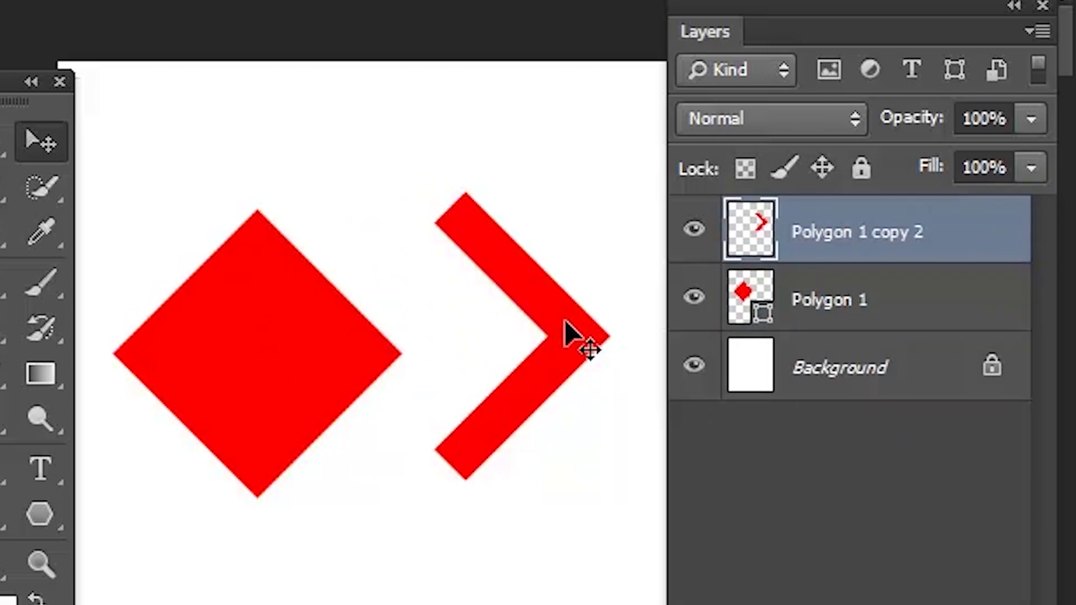
{"action": "key", "text": "ctrl+t"}
{"action": "key", "text": "Escape"}
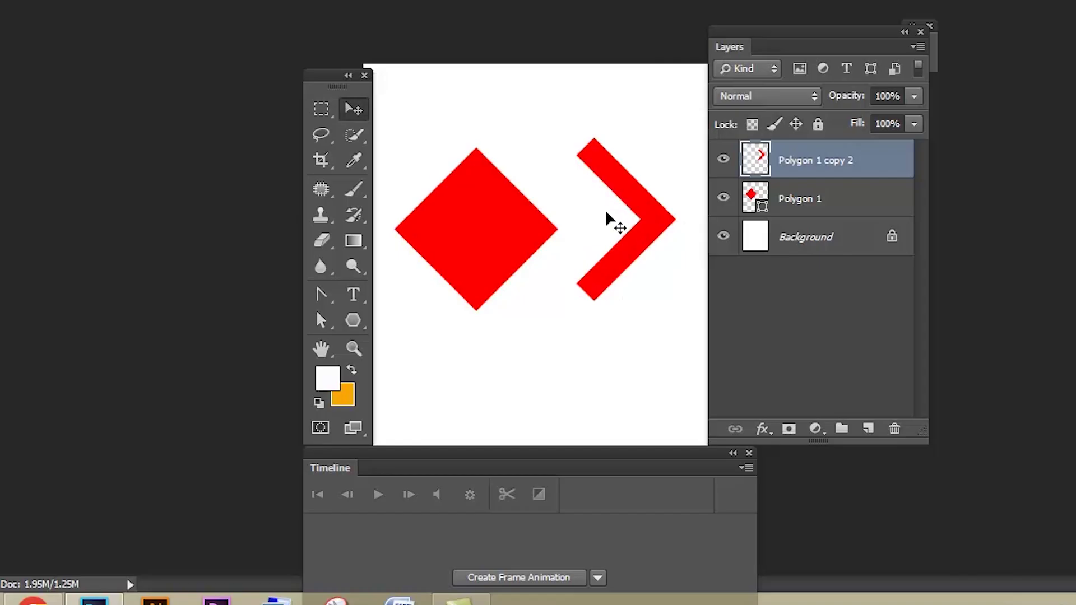
{"action": "key", "text": "ctrl+t"}
{"action": "left_click_drag", "start_coordinate": [662, 230], "coordinate": [626, 242]}
{"action": "key", "text": "Return"}
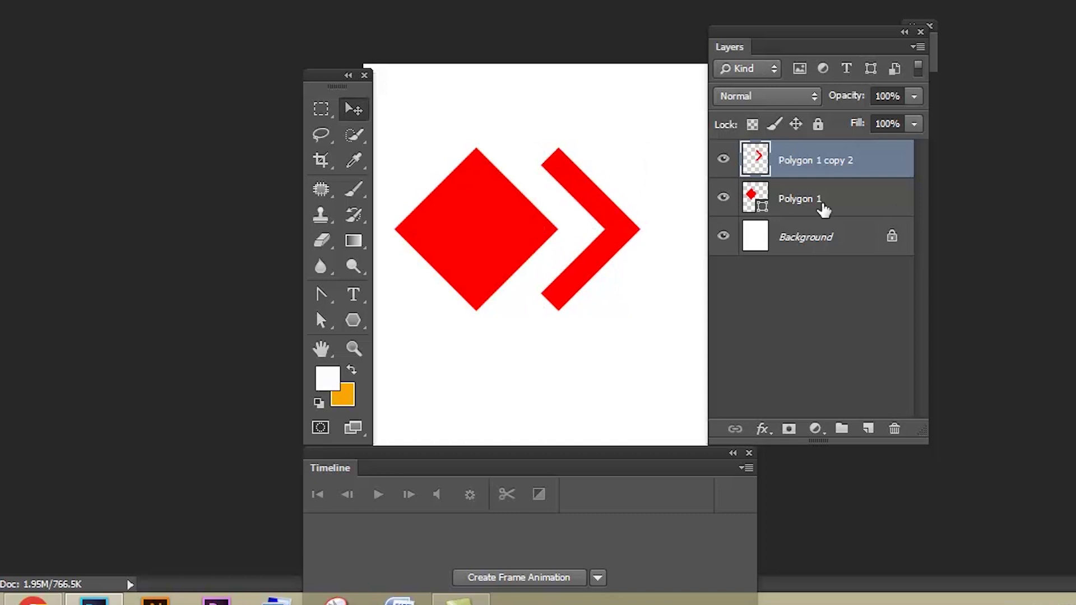
- Nudge the chevron layer left until it overlaps the diamond
{"action": "left_click", "coordinate": [819, 204], "text": "shift"}
{"action": "key", "text": "shift+Right"}
{"action": "key", "text": "shift+Right"}
{"action": "key", "text": "shift+Right"}
{"action": "key", "text": "shift+Right"}
{"action": "key", "text": "shift+Right"}
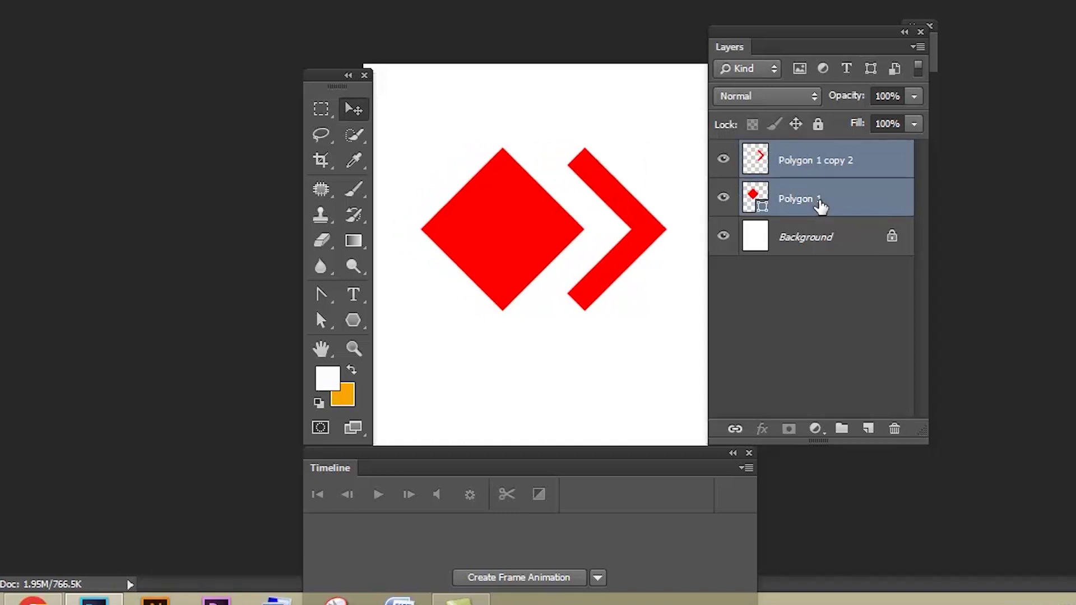
{"action": "left_click", "coordinate": [837, 268]}
{"action": "left_click", "coordinate": [810, 203]}
{"action": "left_click", "coordinate": [812, 175]}
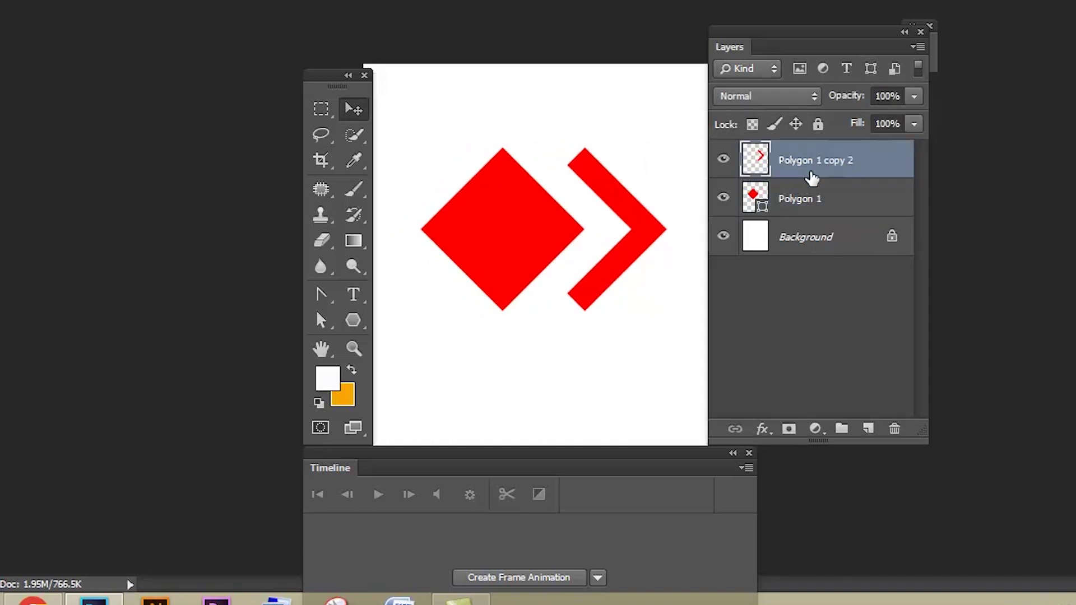
{"action": "key", "text": "shift+Left"}
{"action": "key", "text": "shift+Left"}
{"action": "key", "text": "shift+Left"}
{"action": "key", "text": "shift+Left"}
{"action": "key", "text": "shift+Left"}
{"action": "key", "text": "shift+Left"}
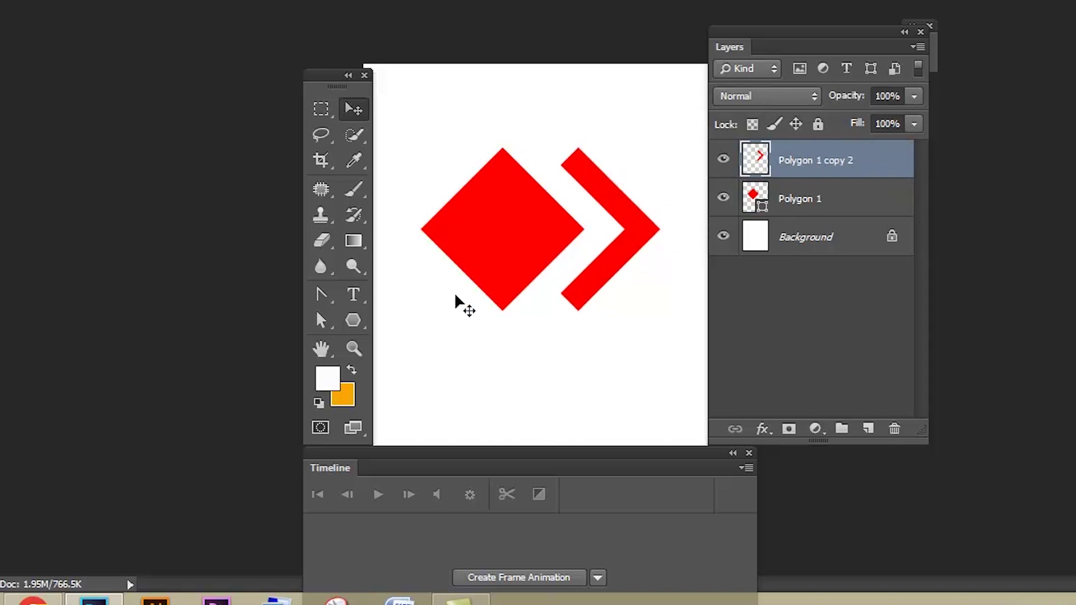
{"action": "key", "text": "shift+Left"}
{"action": "key", "text": "shift+Left"}
{"action": "key", "text": "shift+Left"}
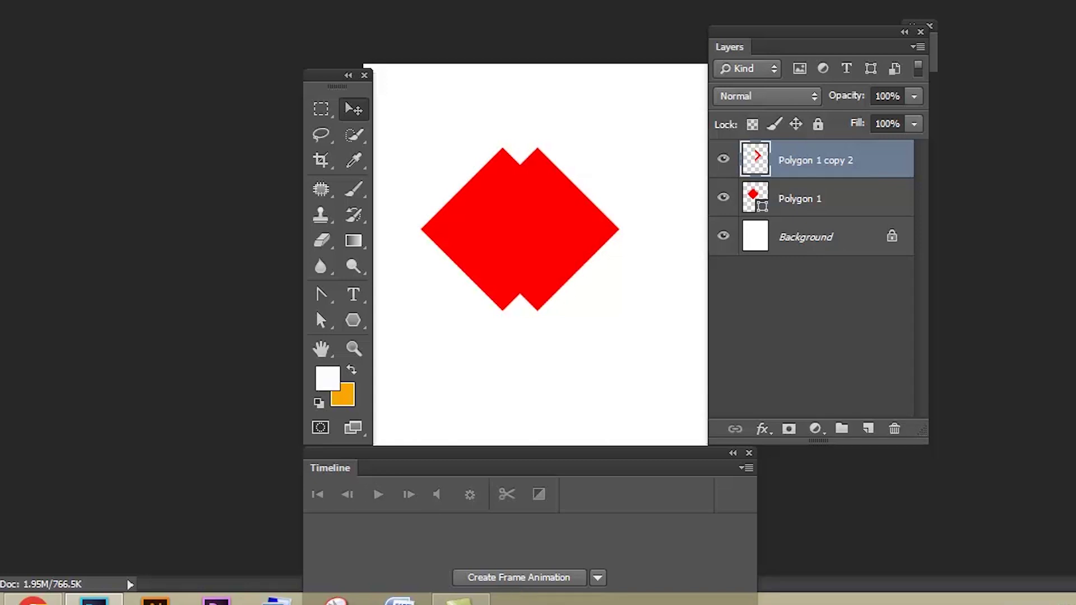
- Switch the Timeline to Create Frame Animation mode
{"action": "left_click", "coordinate": [274, 0]}
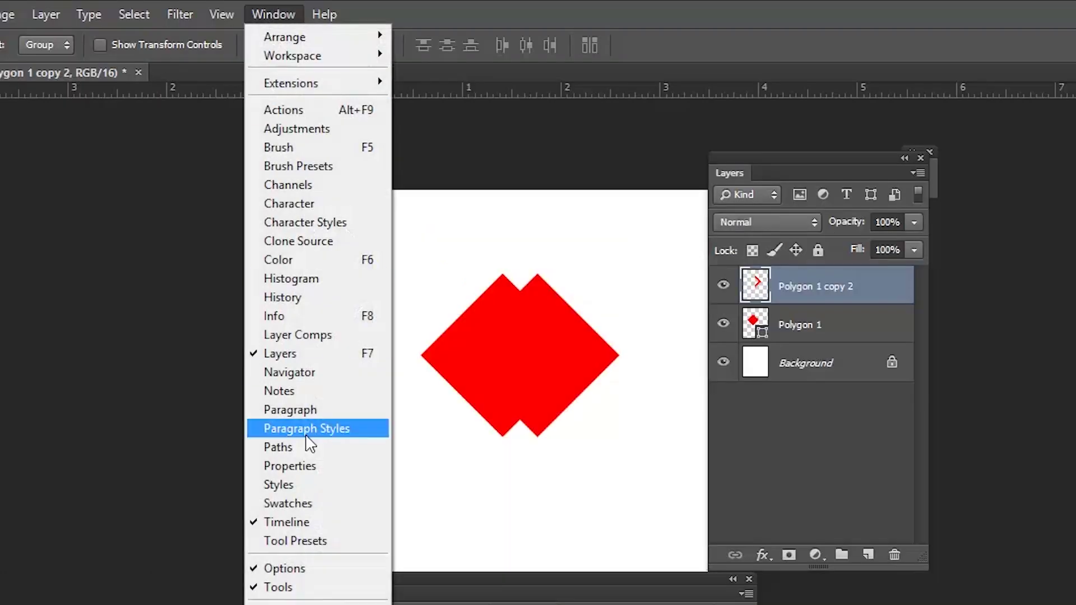
{"action": "left_click", "coordinate": [459, 582]}
{"action": "left_click", "coordinate": [595, 580]}
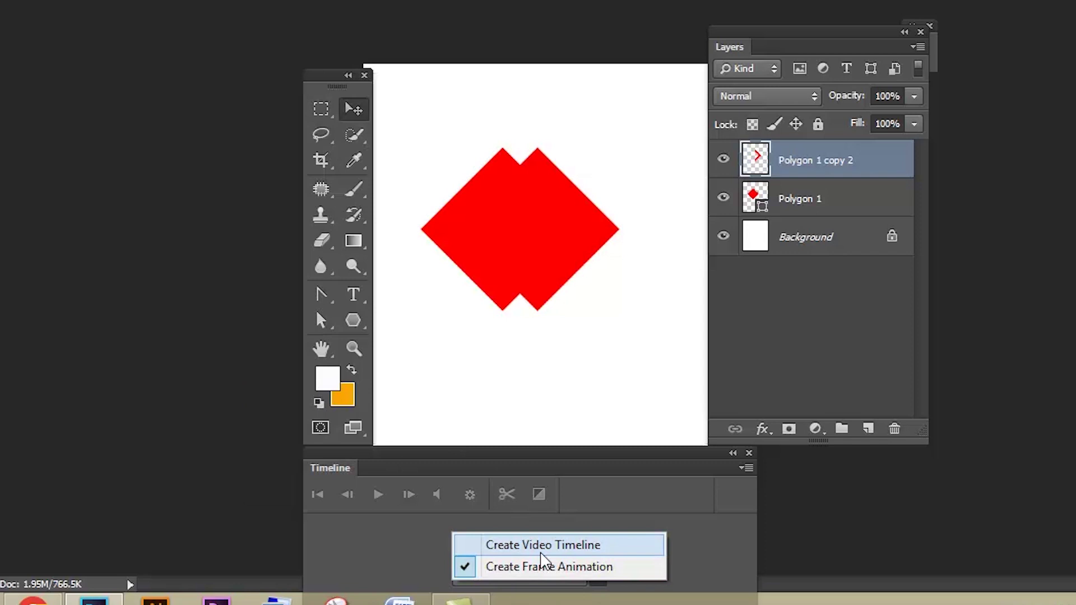
{"action": "left_click", "coordinate": [546, 567]}
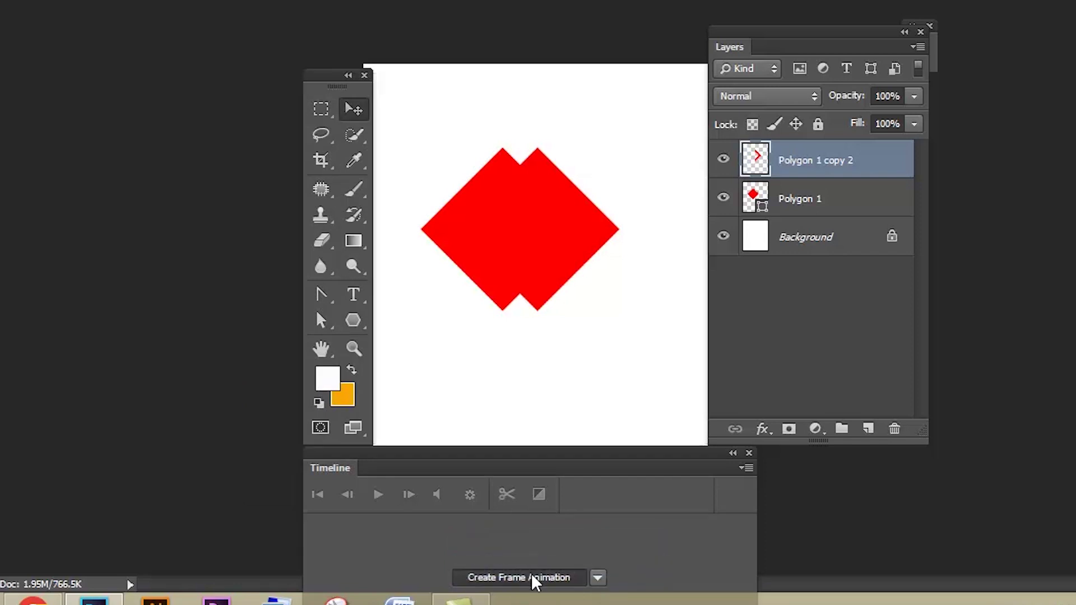
- Create frame 1, hide the chevron layer, and set Polygon 1 opacity to 0%
{"action": "left_click", "coordinate": [531, 573]}
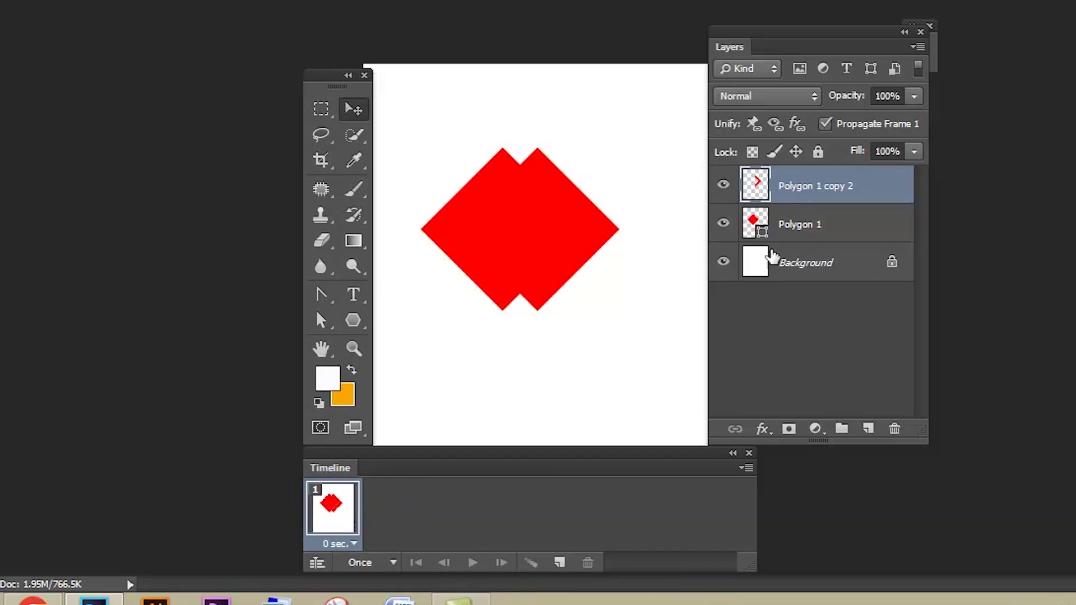
{"action": "left_click", "coordinate": [723, 192]}
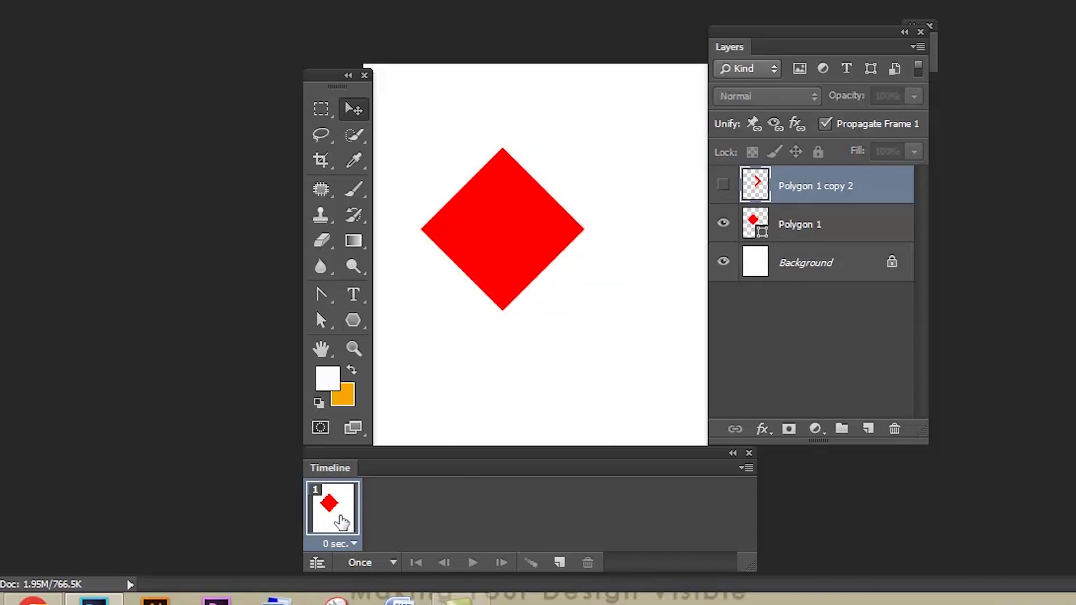
{"action": "left_click", "coordinate": [807, 250]}
{"action": "left_click", "coordinate": [799, 222]}
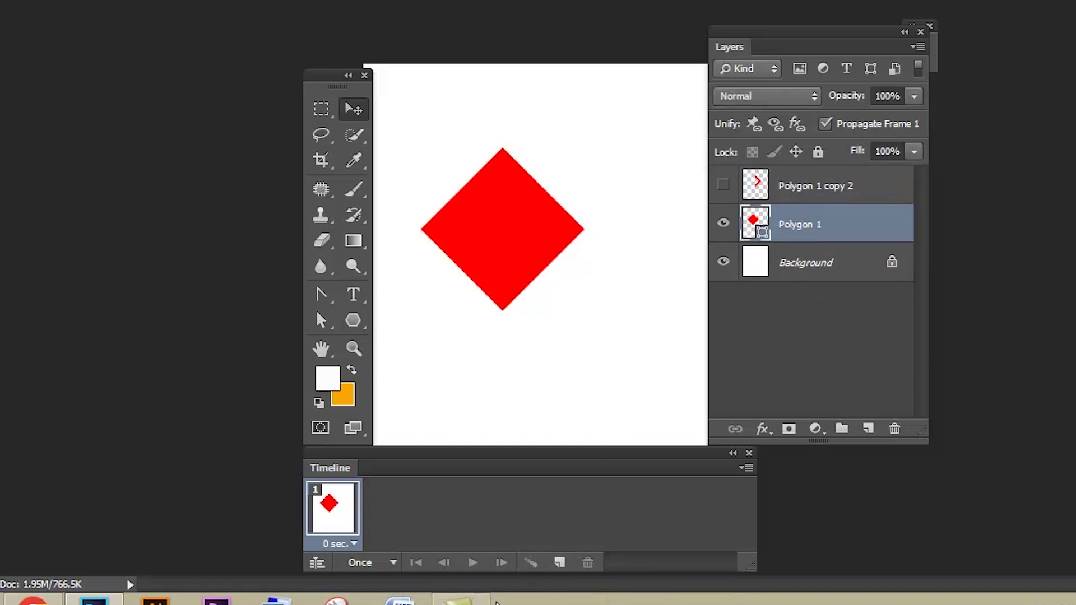
{"action": "left_click", "coordinate": [891, 96]}
{"action": "type", "text": "0"}
{"action": "key", "text": "Return"}
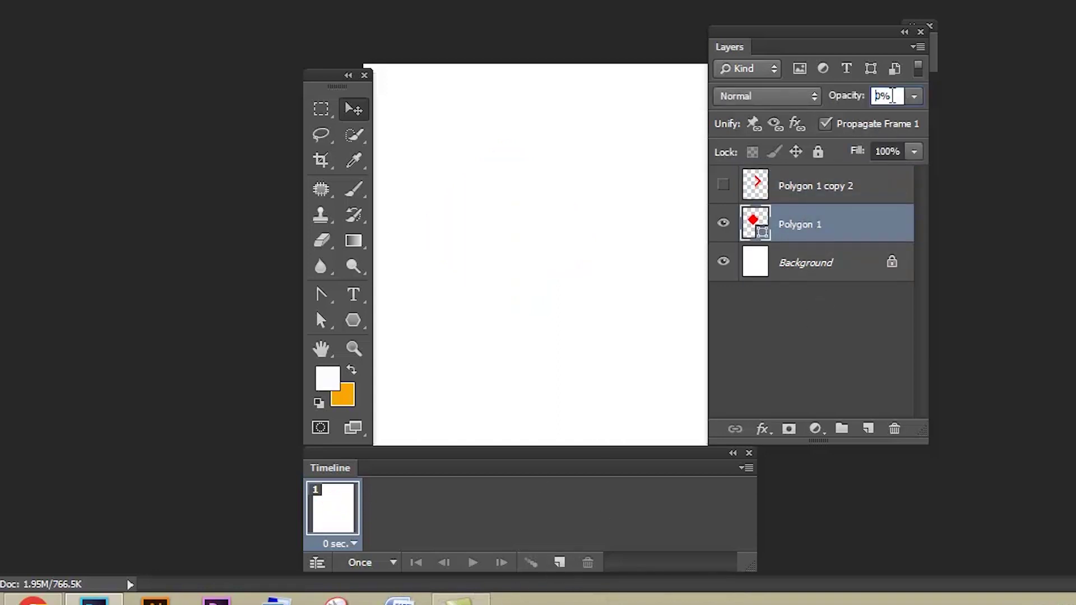
- Add frames 2 and 3 with the diamond at 25% and 50% opacity
{"action": "left_click", "coordinate": [559, 562]}
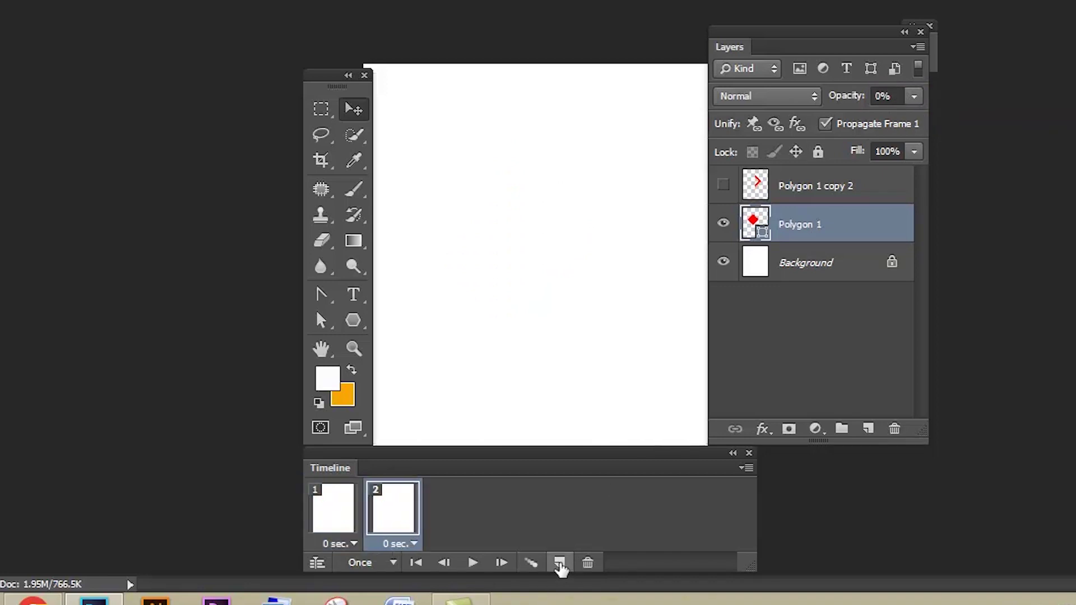
{"action": "left_click", "coordinate": [896, 98]}
{"action": "type", "text": "25"}
{"action": "key", "text": "Return"}
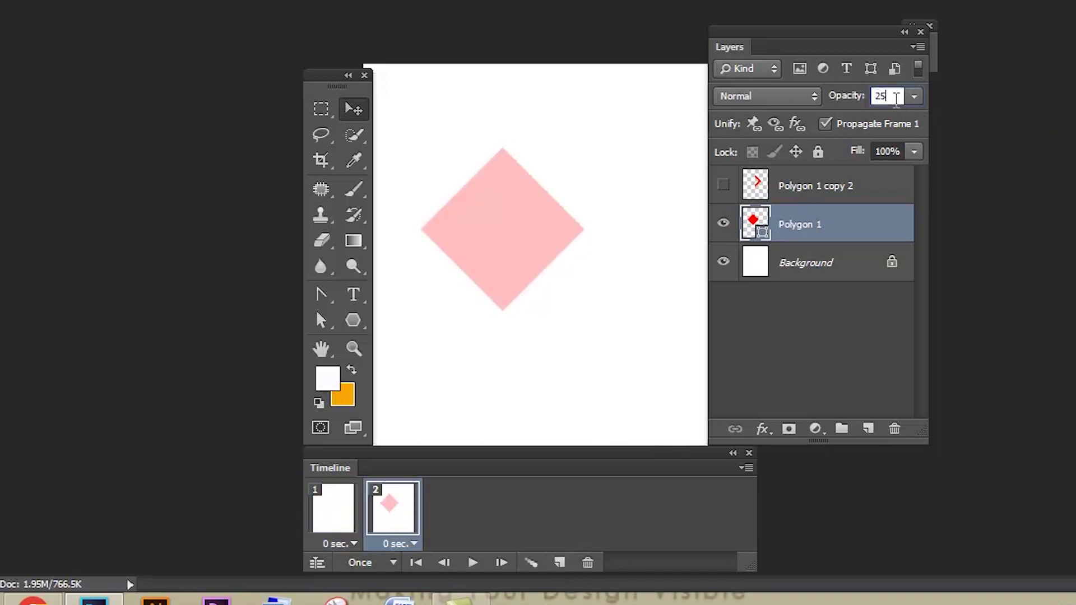
{"action": "left_click", "coordinate": [559, 562]}
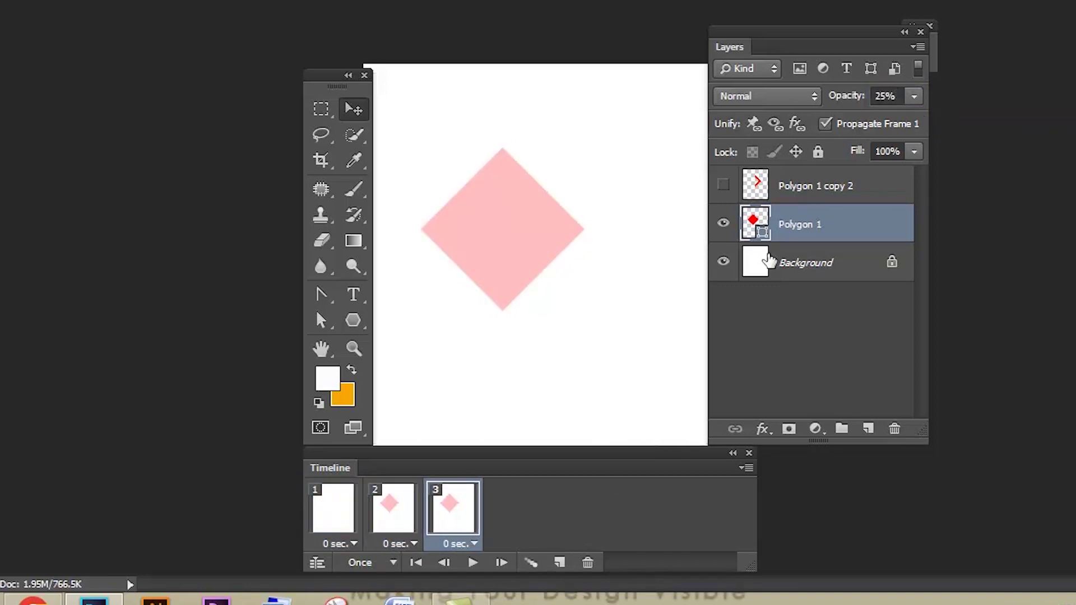
{"action": "left_click", "coordinate": [890, 97]}
{"action": "type", "text": "50"}
{"action": "key", "text": "Return"}
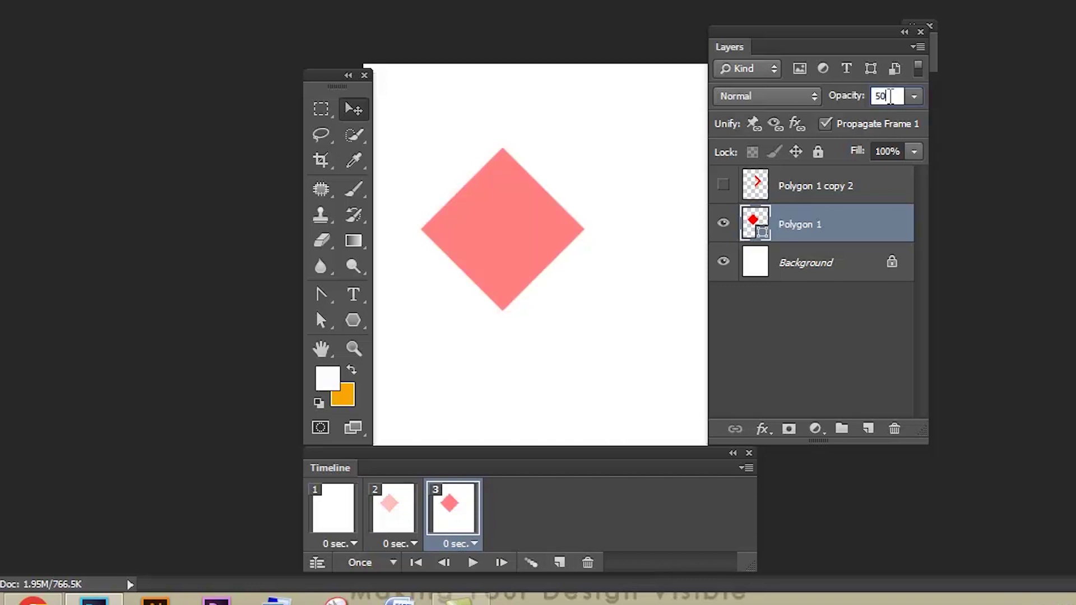
- Add frames 4 and 5 with the diamond at 75% and 100% opacity
{"action": "left_click", "coordinate": [559, 562]}
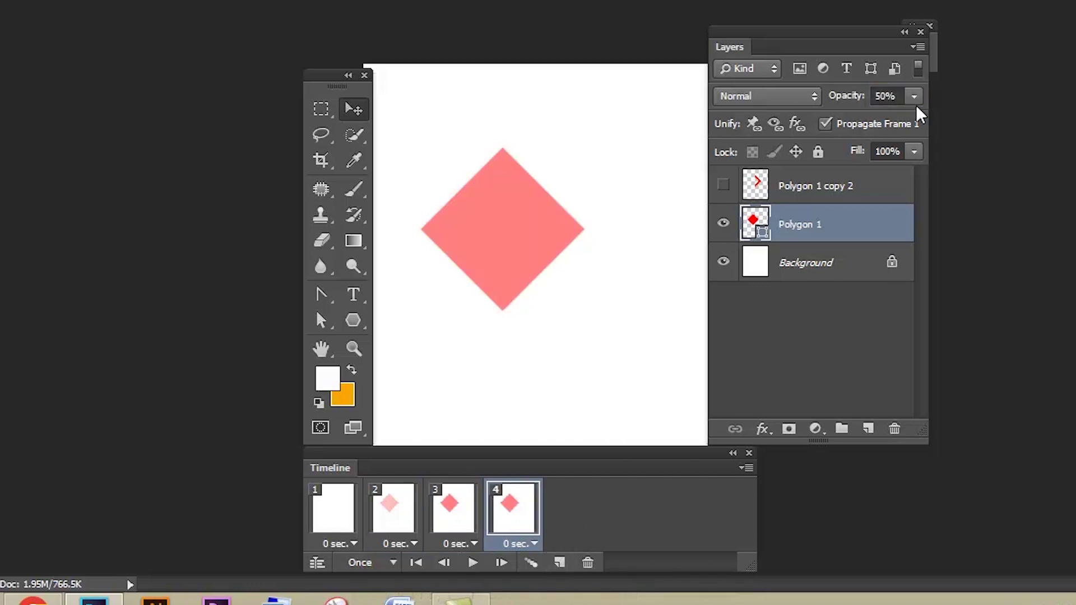
{"action": "left_click", "coordinate": [883, 97]}
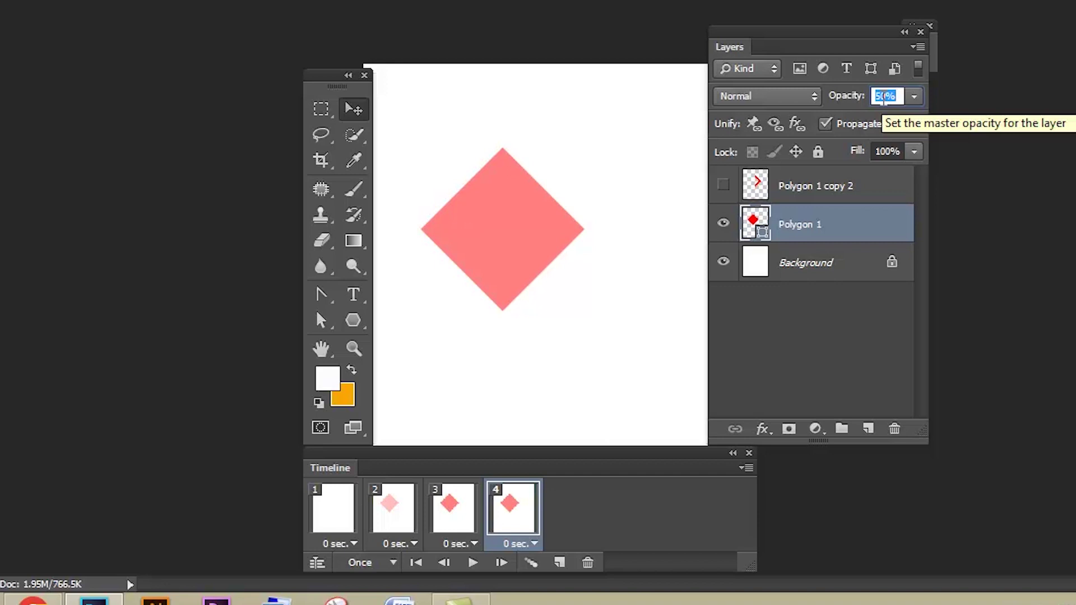
{"action": "type", "text": "75"}
{"action": "key", "text": "Return"}
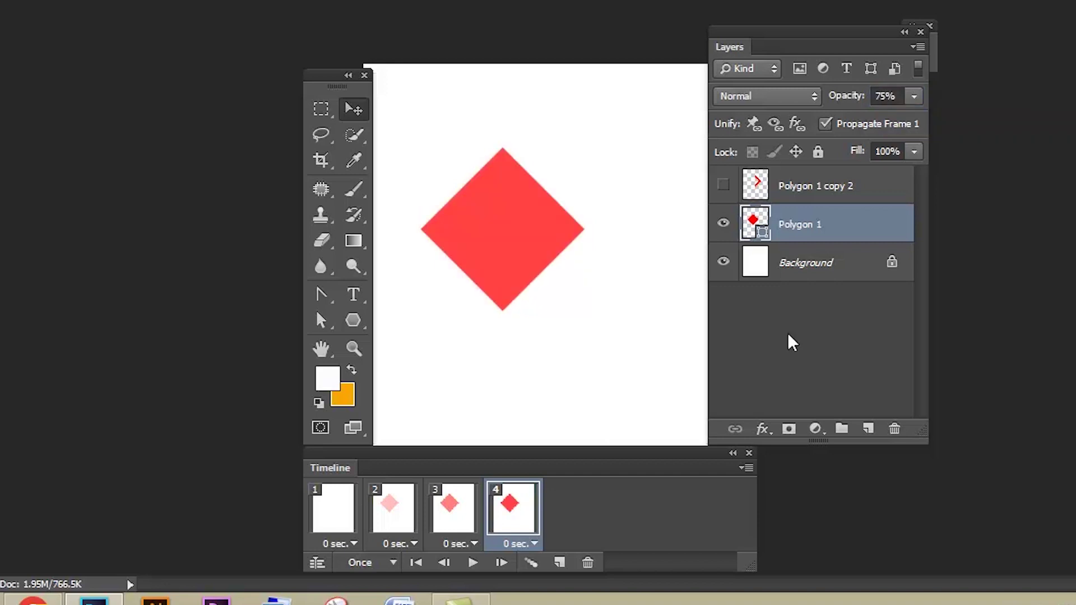
{"action": "left_click", "coordinate": [559, 562]}
{"action": "left_click", "coordinate": [894, 96]}
{"action": "type", "text": "100"}
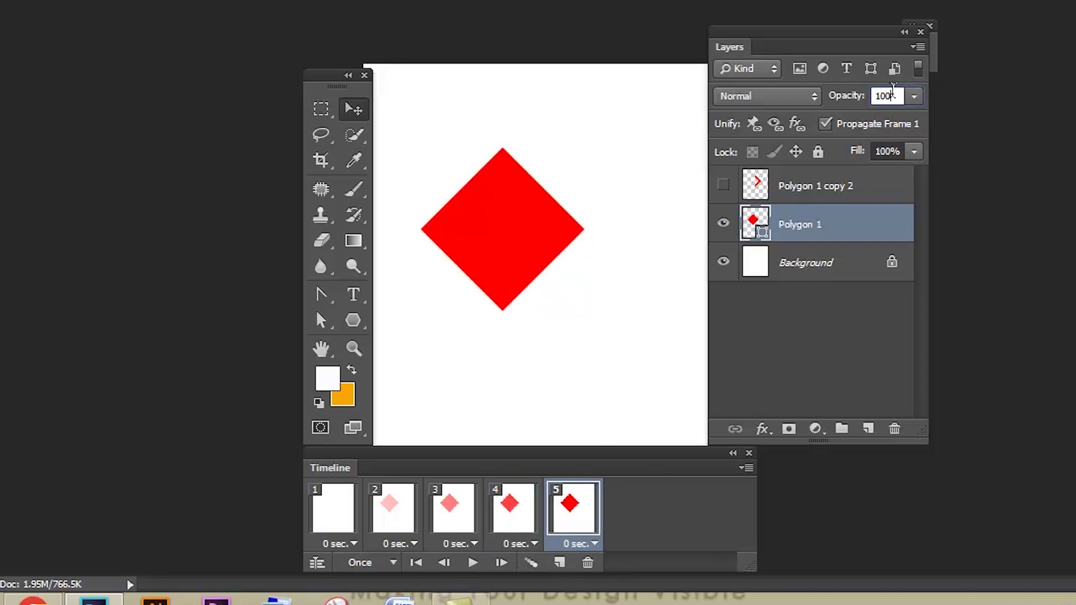
{"action": "key", "text": "Return"}
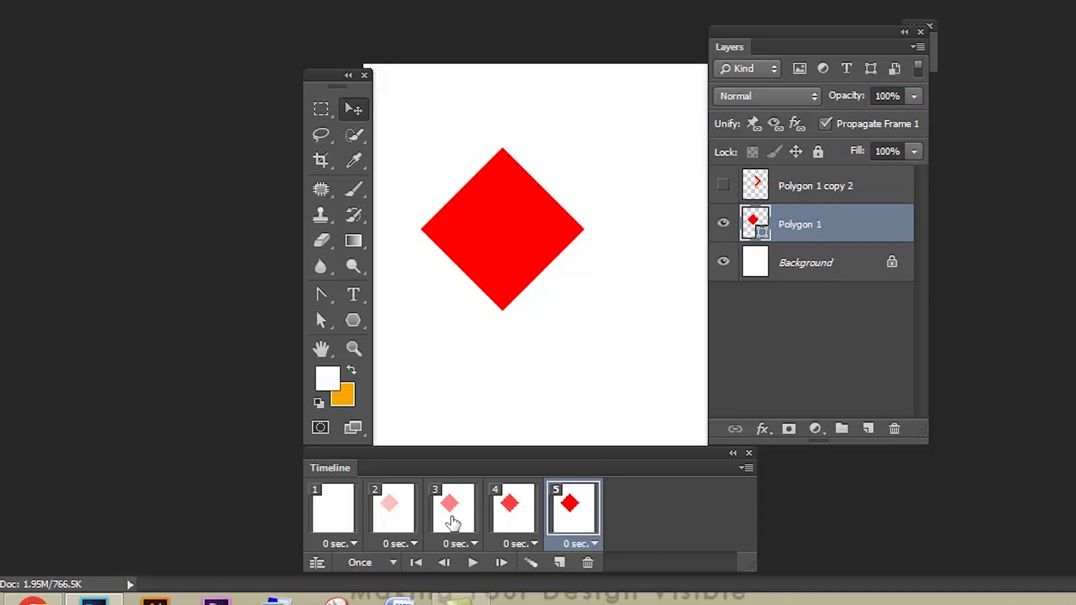
- Play the fade-in preview, then select frames 1 and 2
{"action": "left_click", "coordinate": [473, 563]}
{"action": "left_click", "coordinate": [337, 521]}
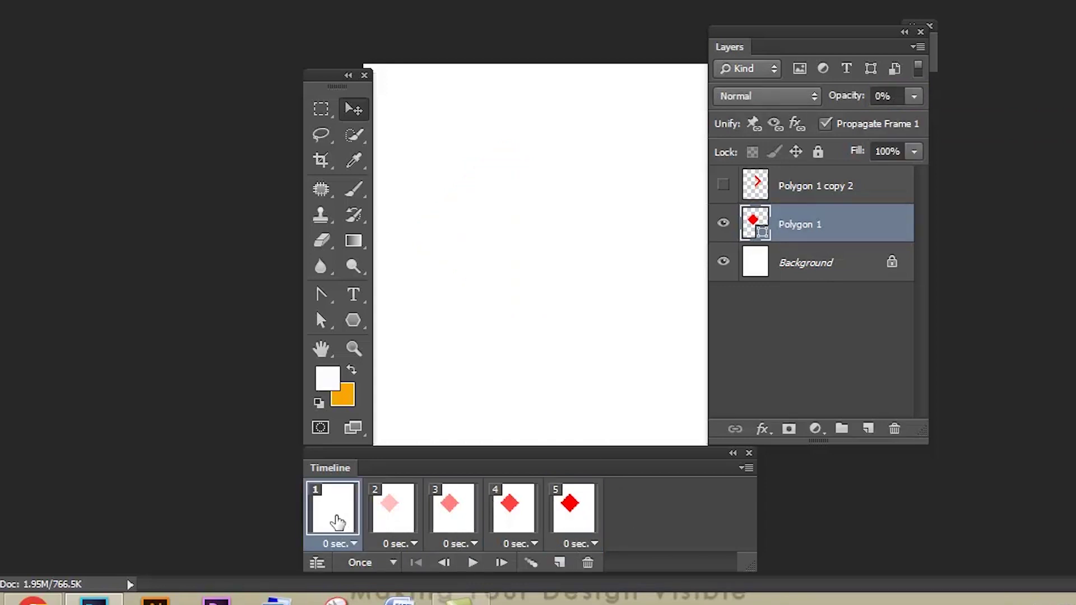
{"action": "left_click", "coordinate": [392, 525], "text": "shift"}
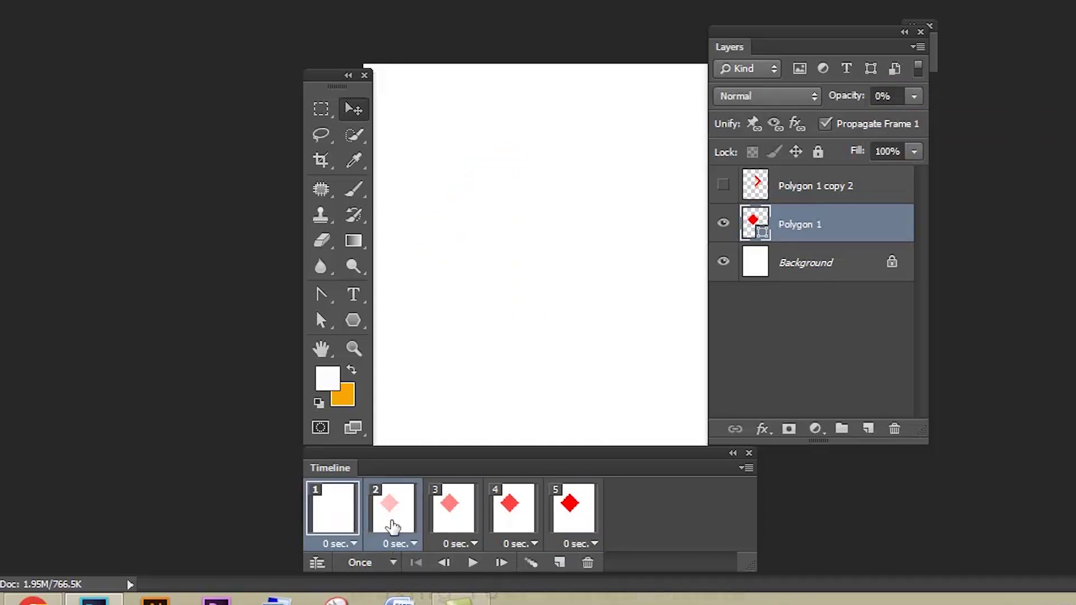
- Tween frames 1–2 with 2 in-between frames and review frames 2–6
{"action": "left_click", "coordinate": [529, 563]}
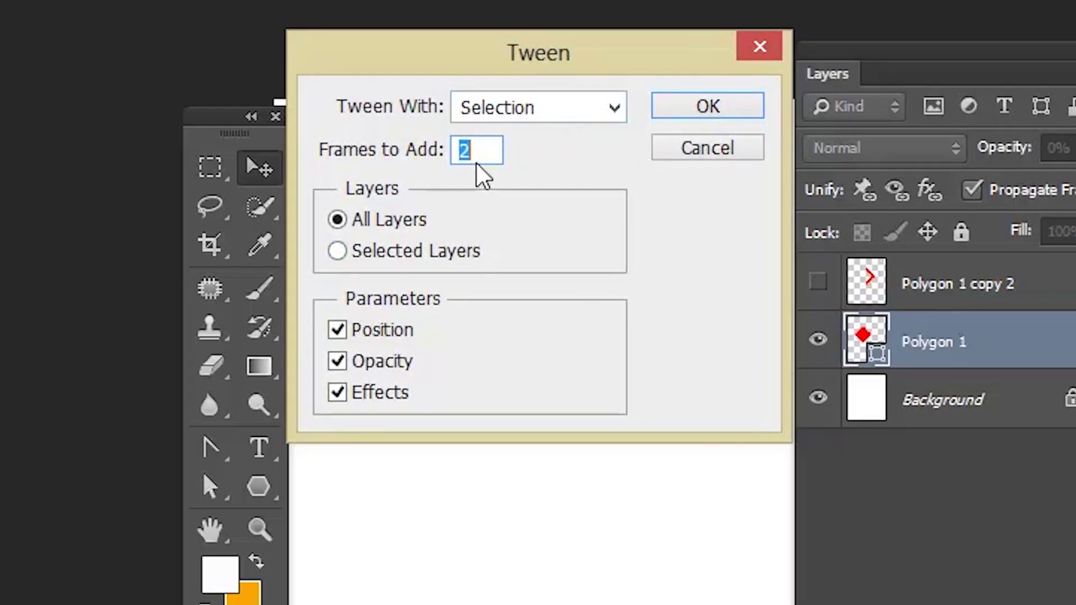
{"action": "left_click", "coordinate": [707, 107]}
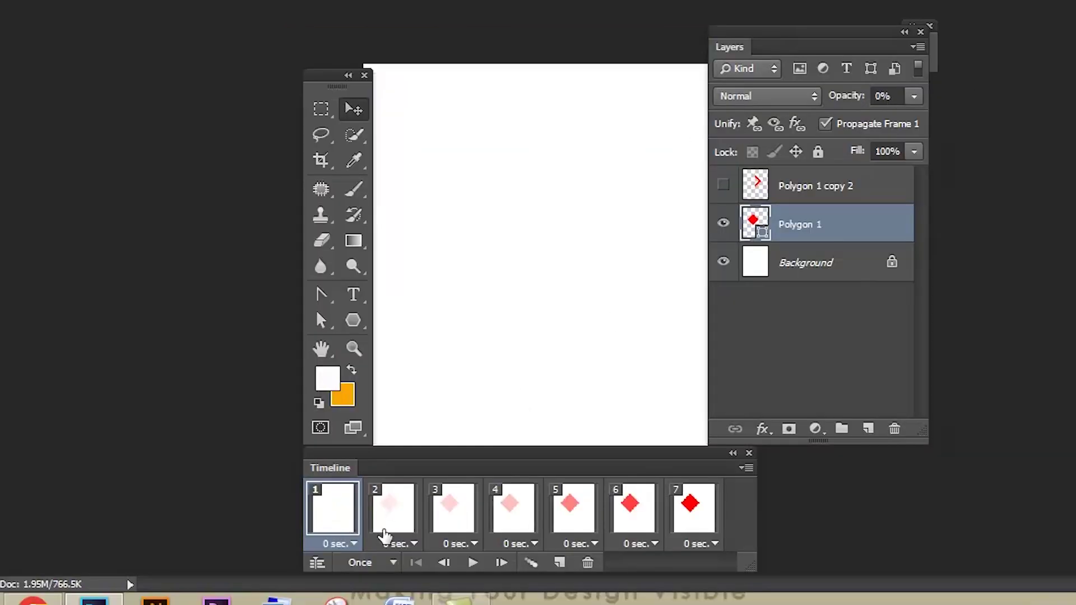
{"action": "left_click", "coordinate": [391, 510]}
{"action": "left_click", "coordinate": [446, 506]}
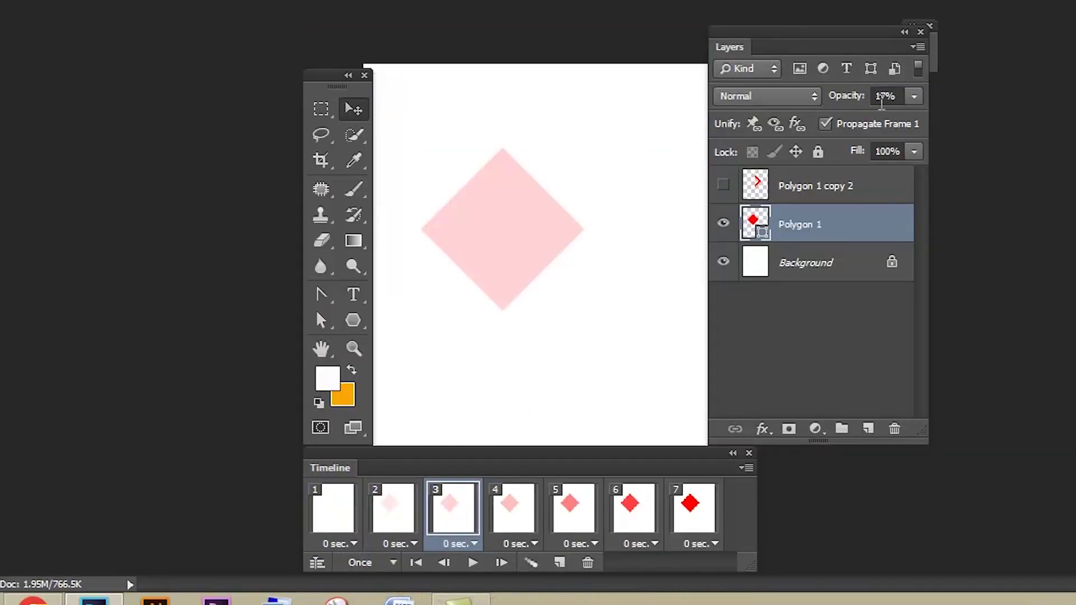
{"action": "left_click", "coordinate": [511, 508]}
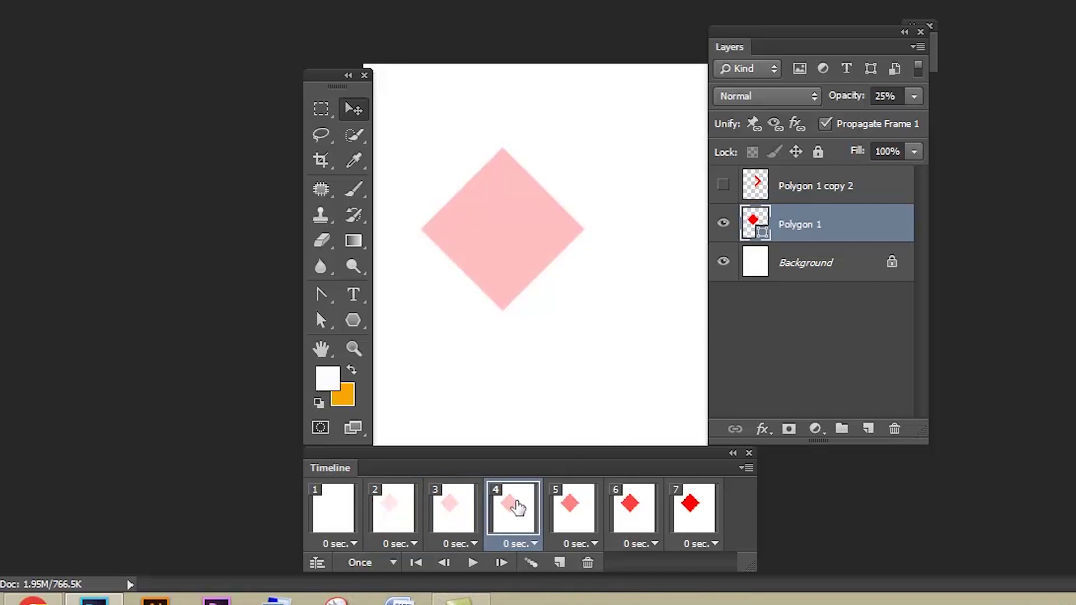
{"action": "left_click", "coordinate": [563, 517]}
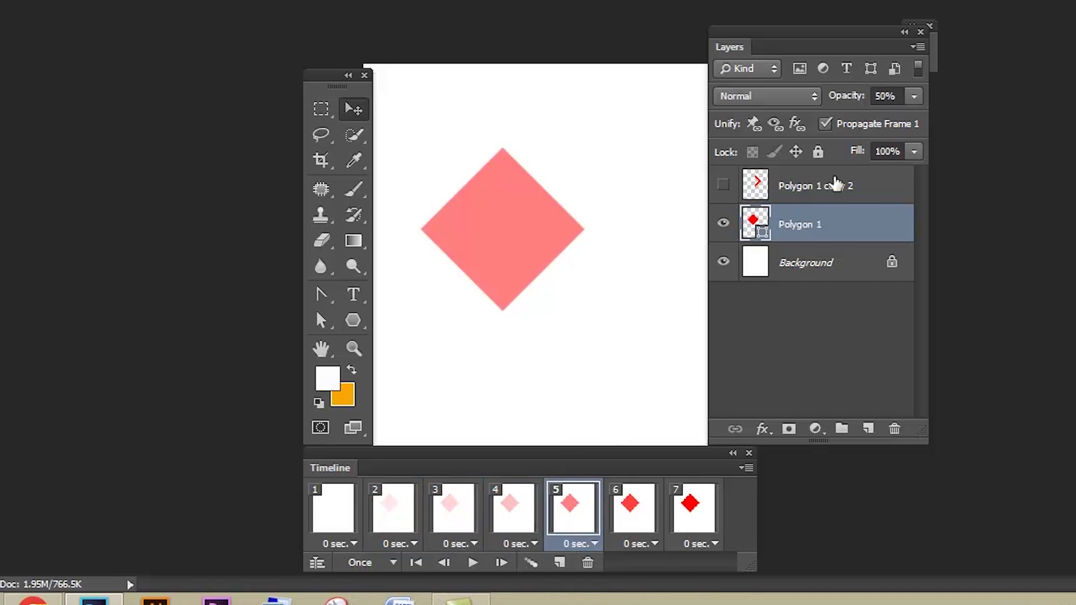
{"action": "left_click", "coordinate": [625, 517]}
- Tween frames 5–6 with 2 more in-between frames and review frames 6–9
{"action": "left_click", "coordinate": [580, 521]}
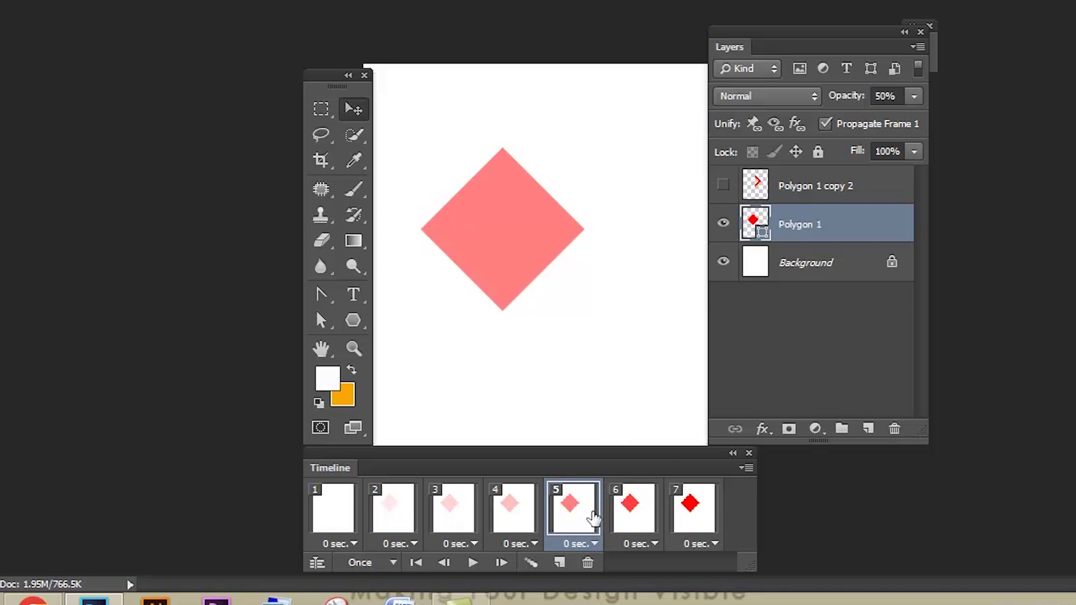
{"action": "left_click", "coordinate": [623, 518], "text": "shift"}
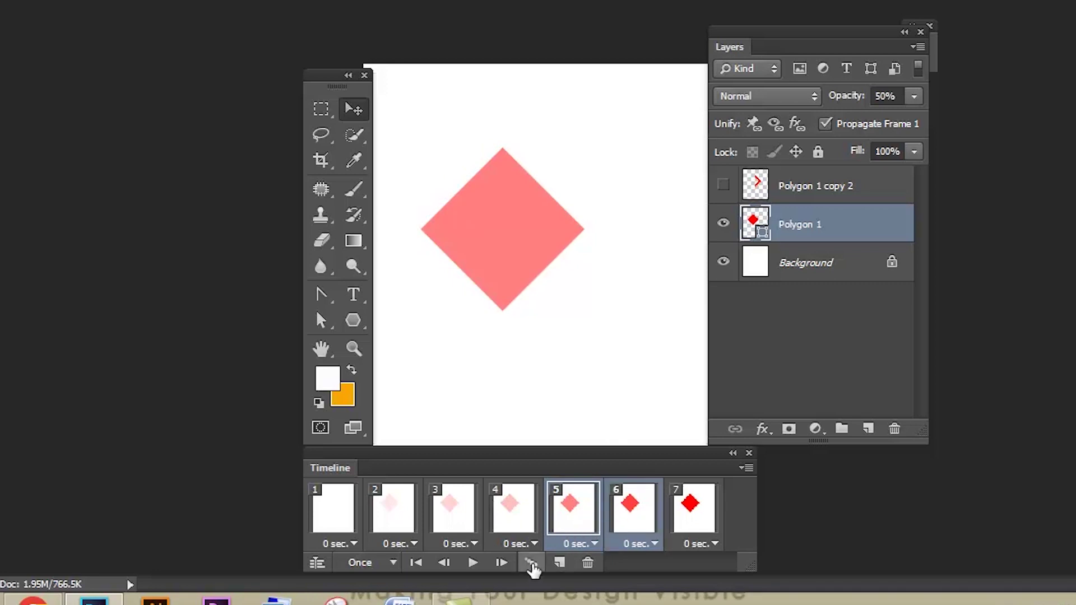
{"action": "left_click", "coordinate": [530, 562]}
{"action": "left_click", "coordinate": [646, 68]}
{"action": "left_click_drag", "start_coordinate": [625, 561], "coordinate": [651, 562]}
{"action": "left_click", "coordinate": [538, 523]}
{"action": "left_click", "coordinate": [591, 526]}
{"action": "left_click", "coordinate": [651, 525]}
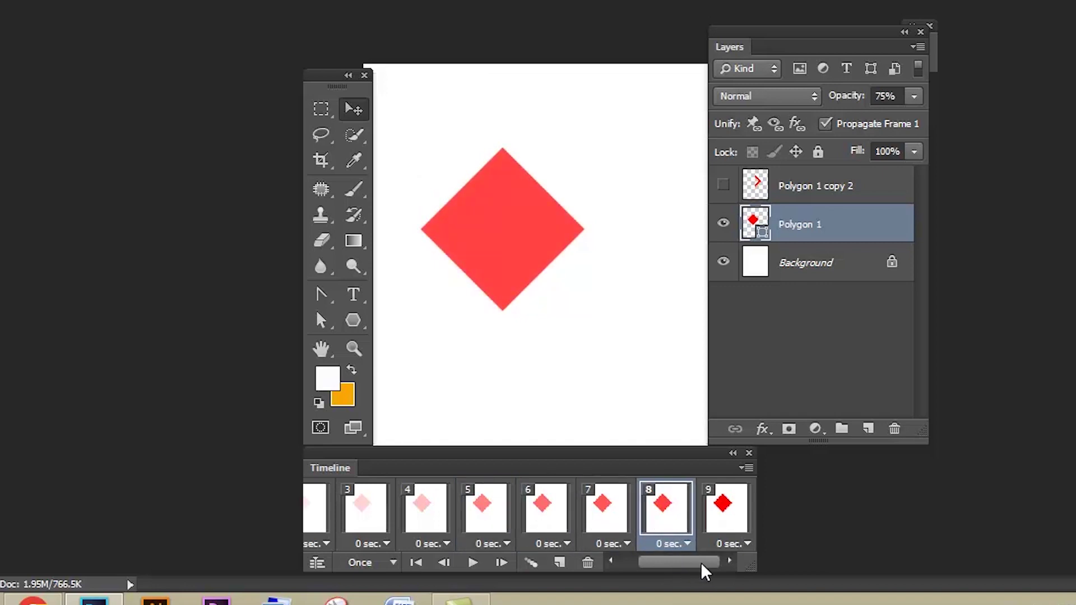
{"action": "left_click", "coordinate": [725, 516]}
{"action": "left_click", "coordinate": [675, 524]}
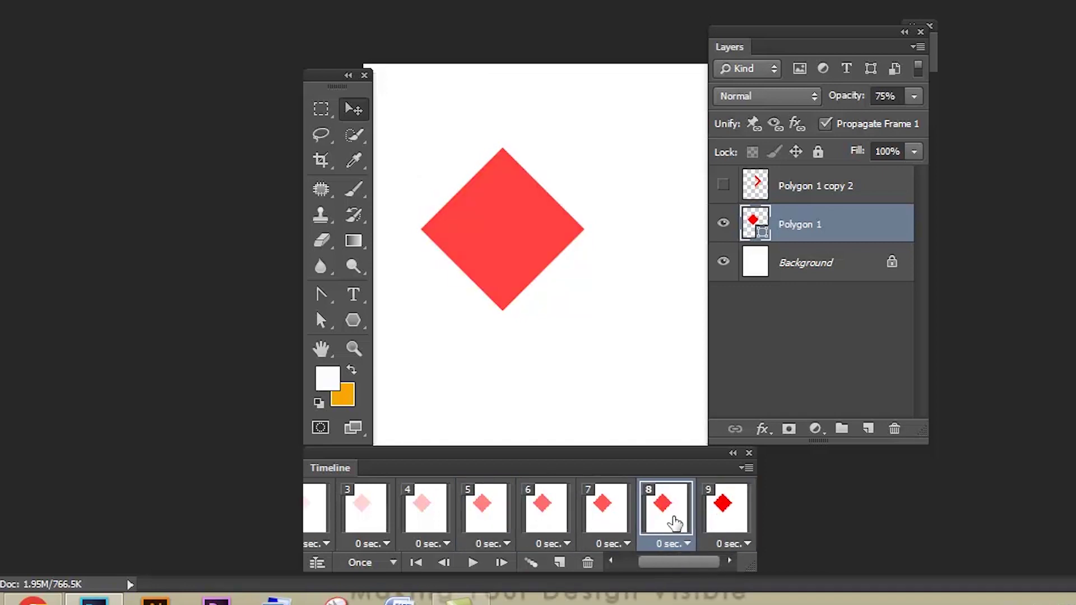
- Tween frames 8–9 with 2 frames, giving 11 frames, and review frames 10–11
{"action": "left_click", "coordinate": [531, 563]}
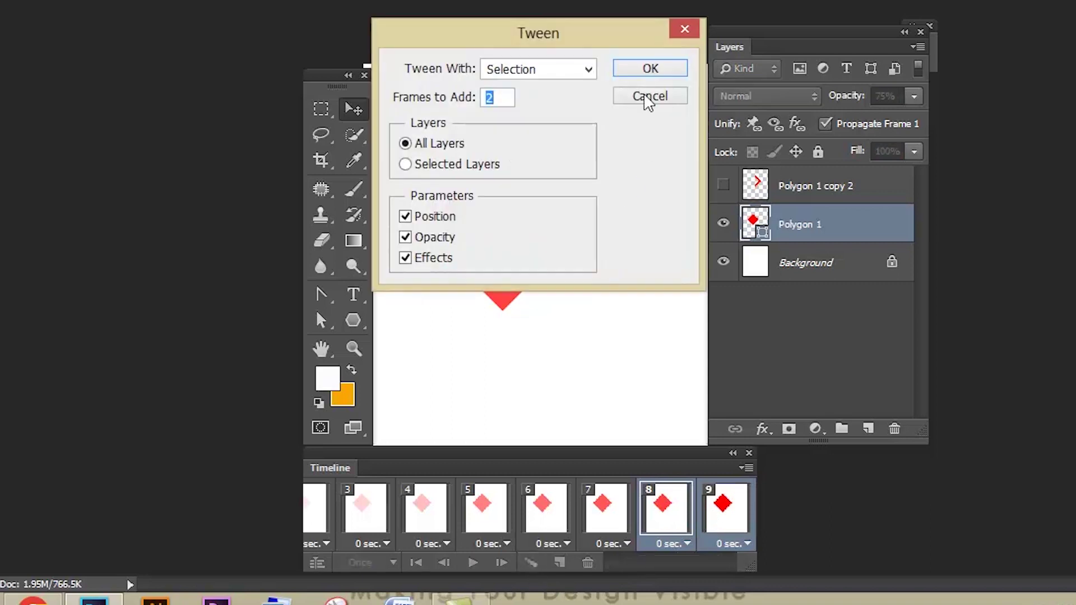
{"action": "left_click", "coordinate": [639, 69]}
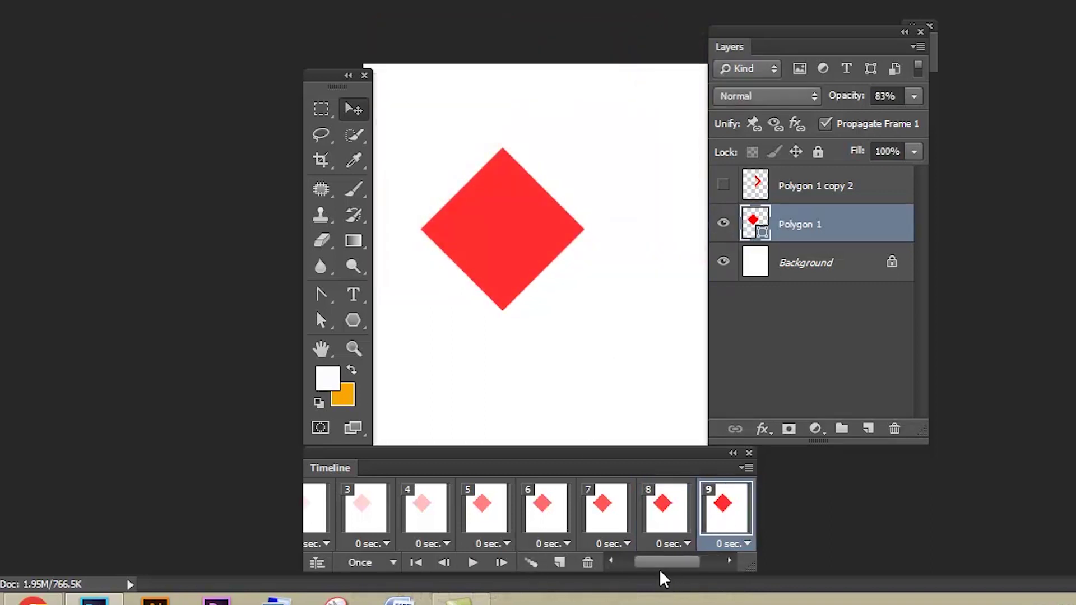
{"action": "scroll", "coordinate": [658, 563], "scroll_direction": "down", "scroll_amount": 1}
{"action": "left_click", "coordinate": [659, 507]}
{"action": "left_click", "coordinate": [714, 515]}
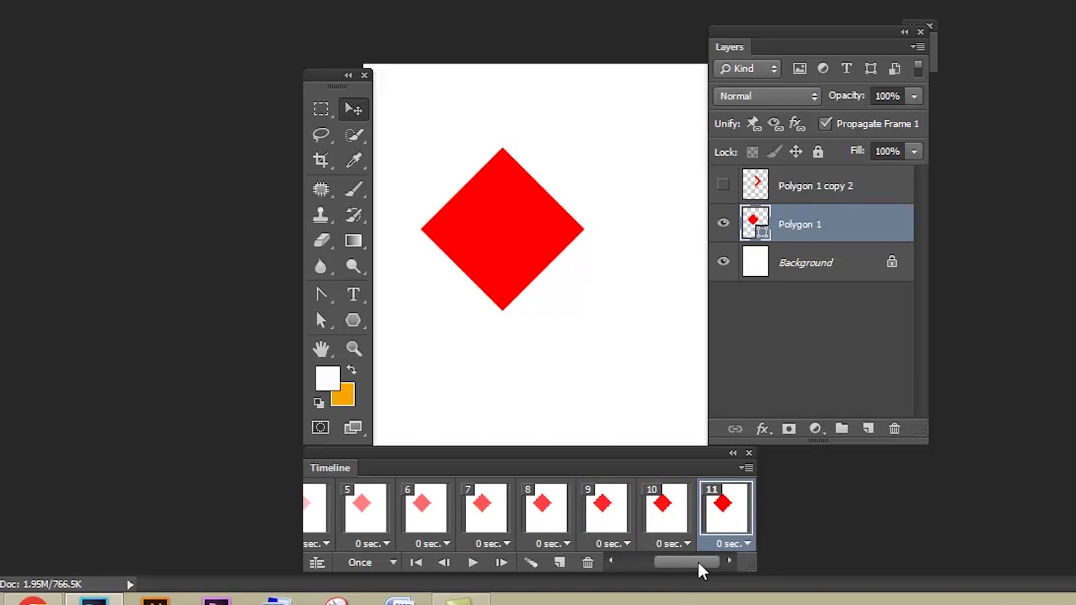
- Show the chevron layer and add frame 12 with Polygon 1 copy 2 at 0% opacity
{"action": "left_click", "coordinate": [758, 190]}
{"action": "left_click", "coordinate": [723, 186]}
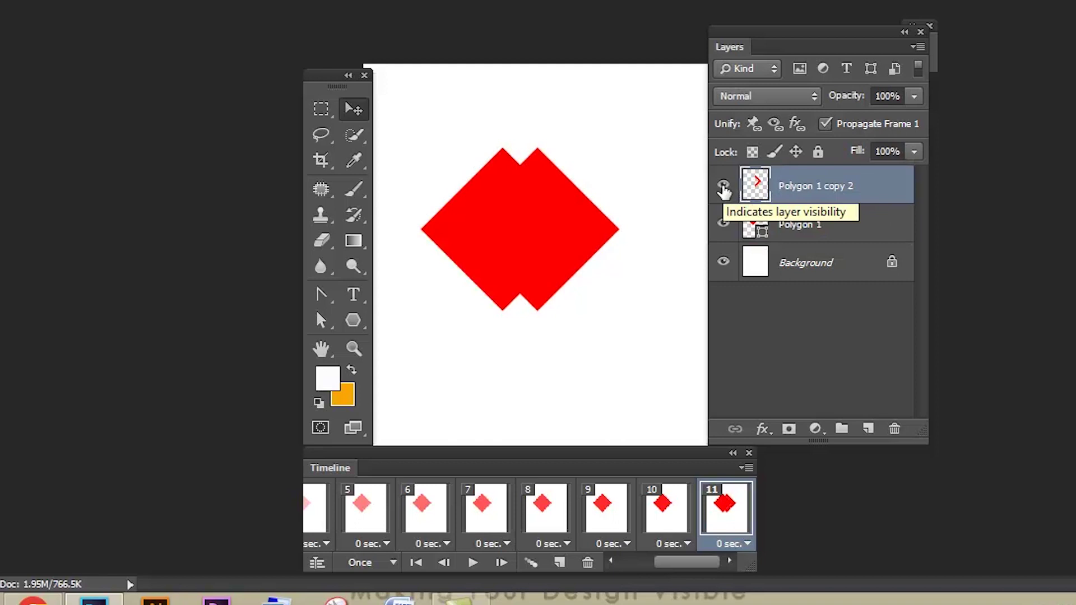
{"action": "left_click", "coordinate": [668, 511]}
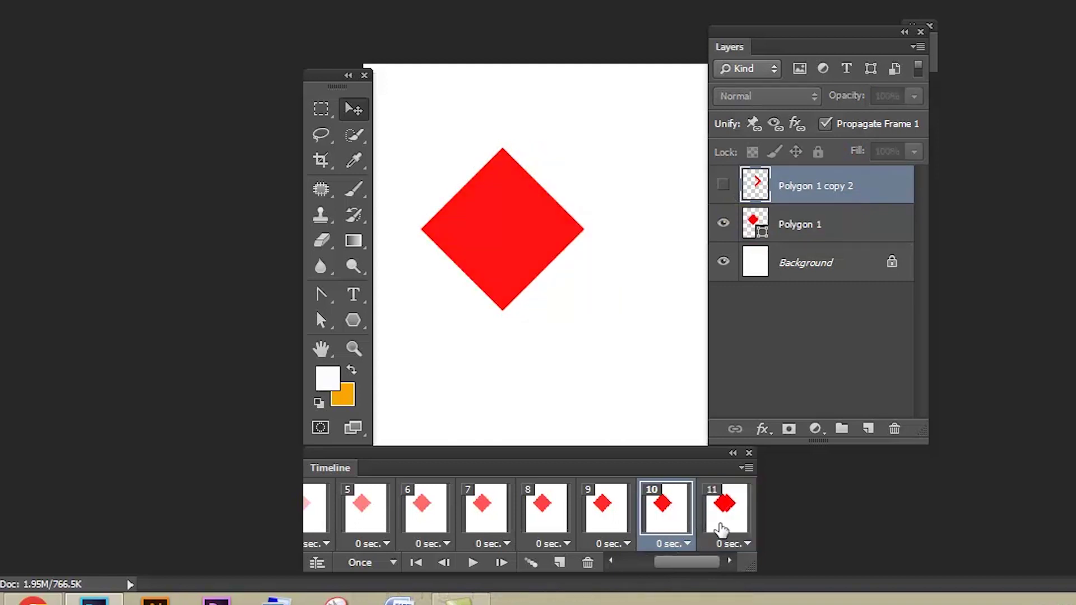
{"action": "left_click", "coordinate": [721, 529]}
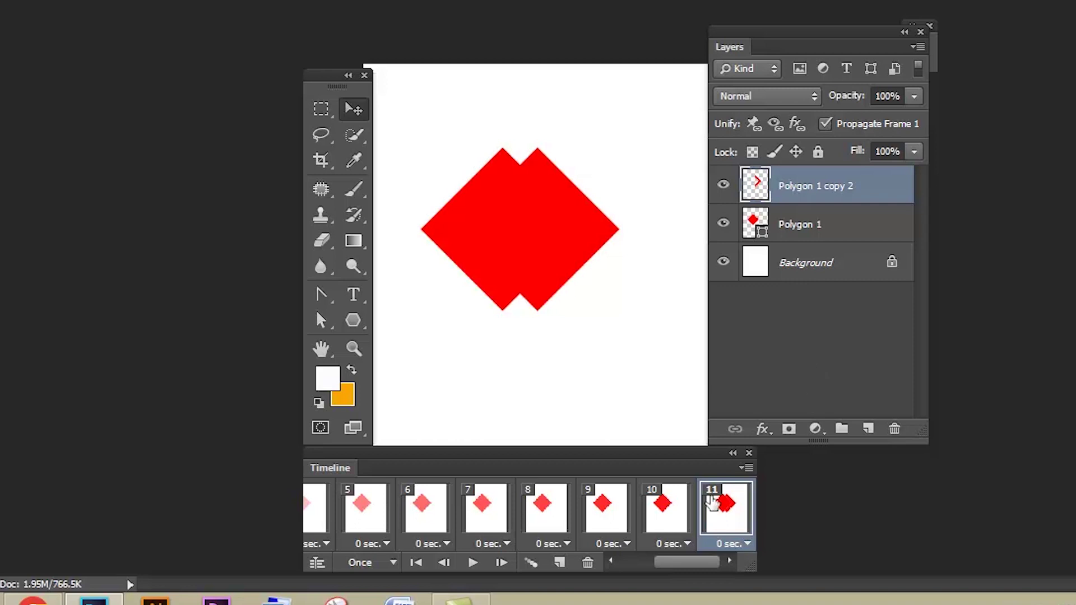
{"action": "left_click", "coordinate": [559, 563]}
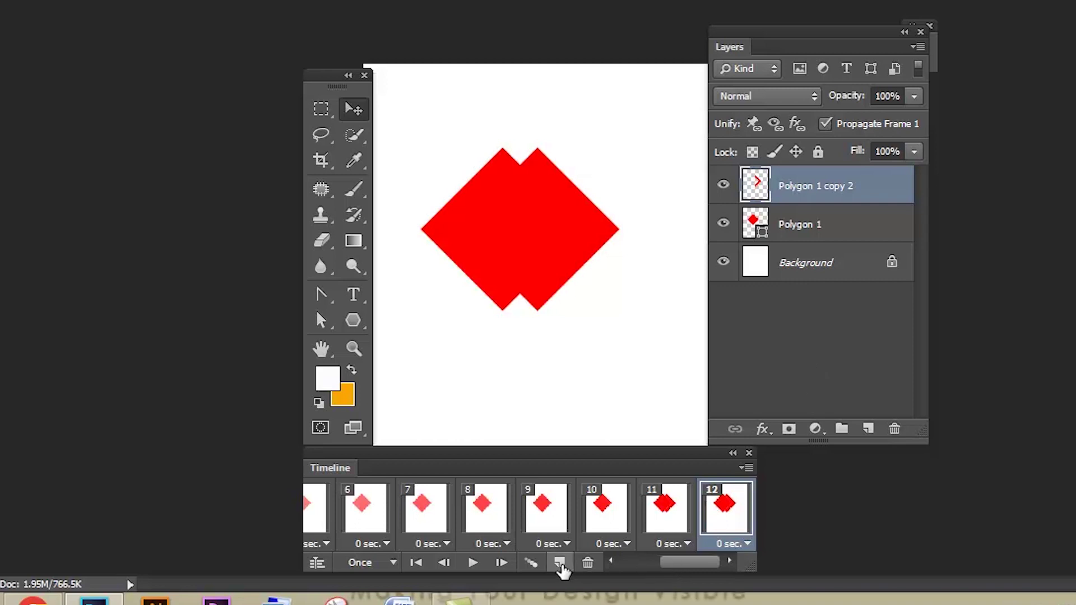
{"action": "left_click", "coordinate": [662, 513]}
{"action": "left_click", "coordinate": [722, 185]}
{"action": "left_click", "coordinate": [724, 511]}
{"action": "double_click", "coordinate": [888, 96]}
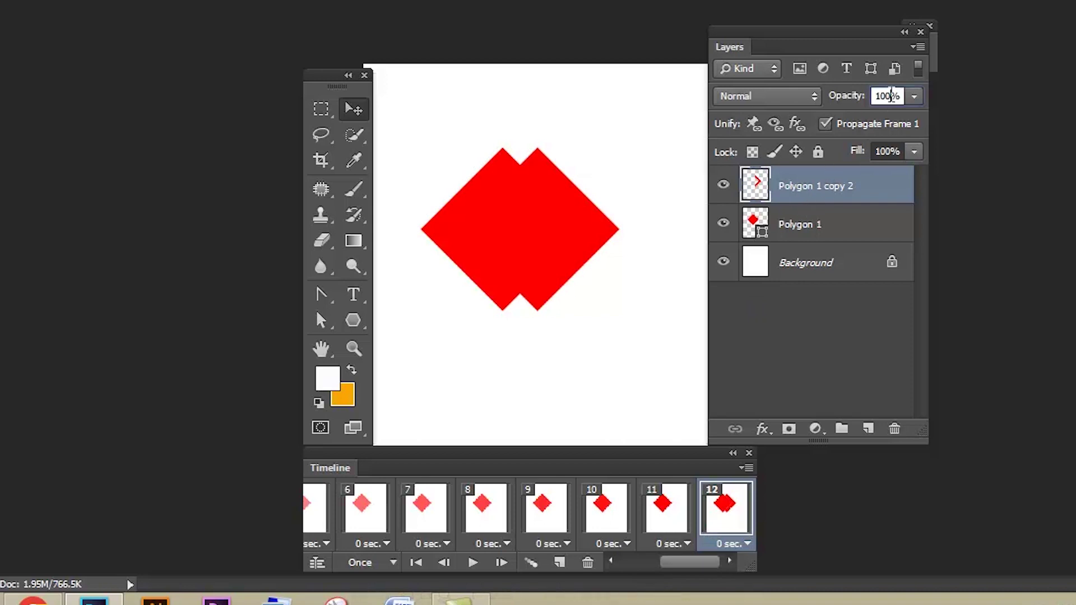
{"action": "type", "text": "0"}
{"action": "key", "text": "Return"}
- Add frames 13 and 14 with the chevron at 25% and 50% opacity
{"action": "left_click", "coordinate": [559, 562]}
{"action": "double_click", "coordinate": [882, 95]}
{"action": "type", "text": "25"}
{"action": "key", "text": "Return"}
{"action": "left_click", "coordinate": [559, 562]}
{"action": "double_click", "coordinate": [879, 98]}
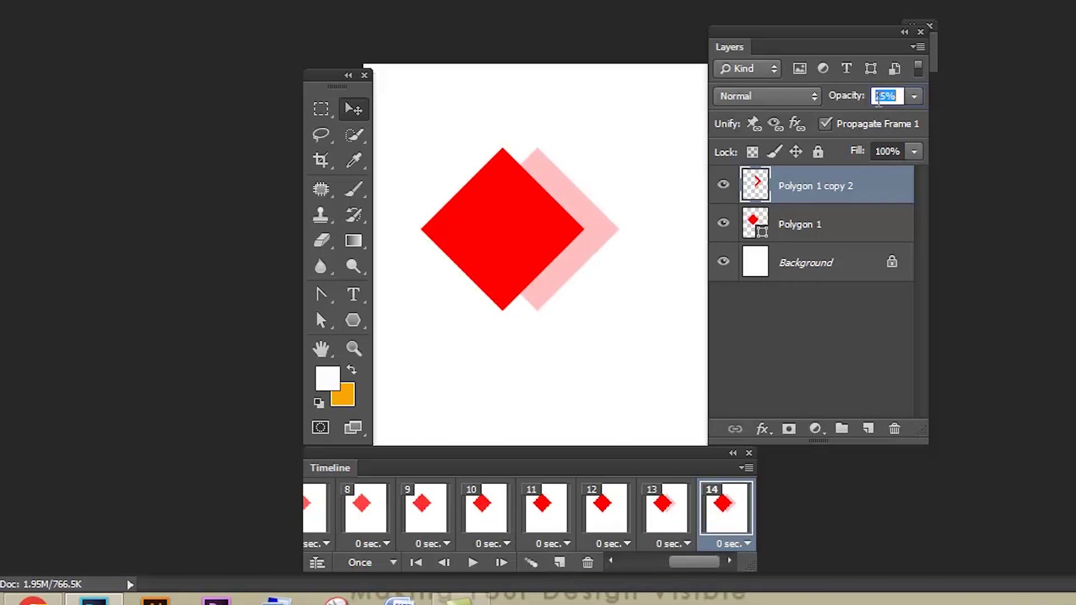
{"action": "type", "text": "50"}
{"action": "key", "text": "Return"}
- Add frames 15 and 16 with the chevron at 75% and 100% opacity
{"action": "left_click", "coordinate": [559, 563]}
{"action": "double_click", "coordinate": [891, 97]}
{"action": "type", "text": "75"}
{"action": "key", "text": "Return"}
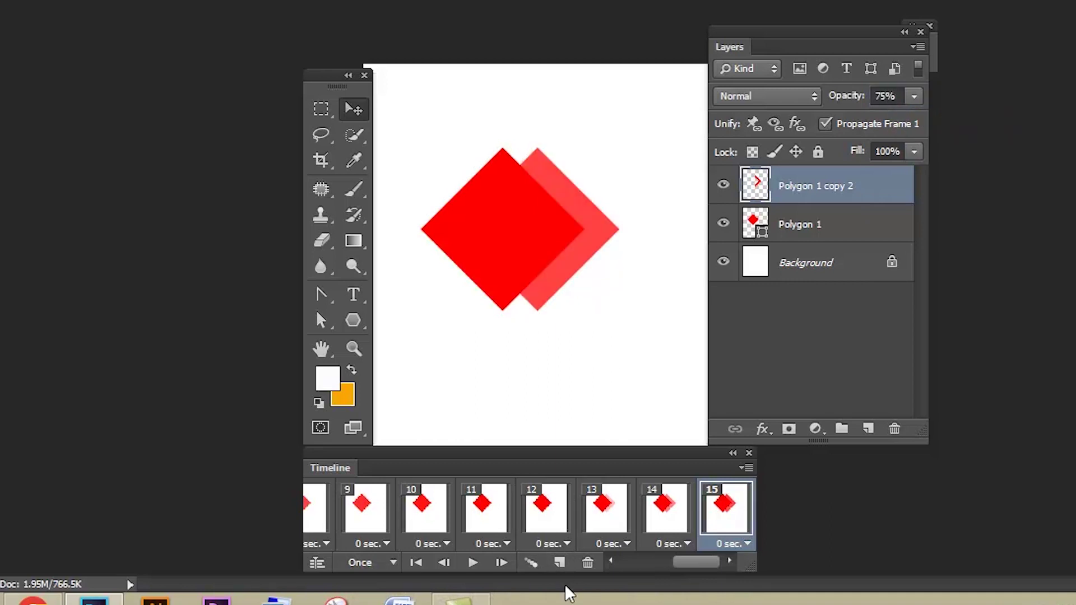
{"action": "left_click", "coordinate": [559, 562]}
{"action": "double_click", "coordinate": [884, 96]}
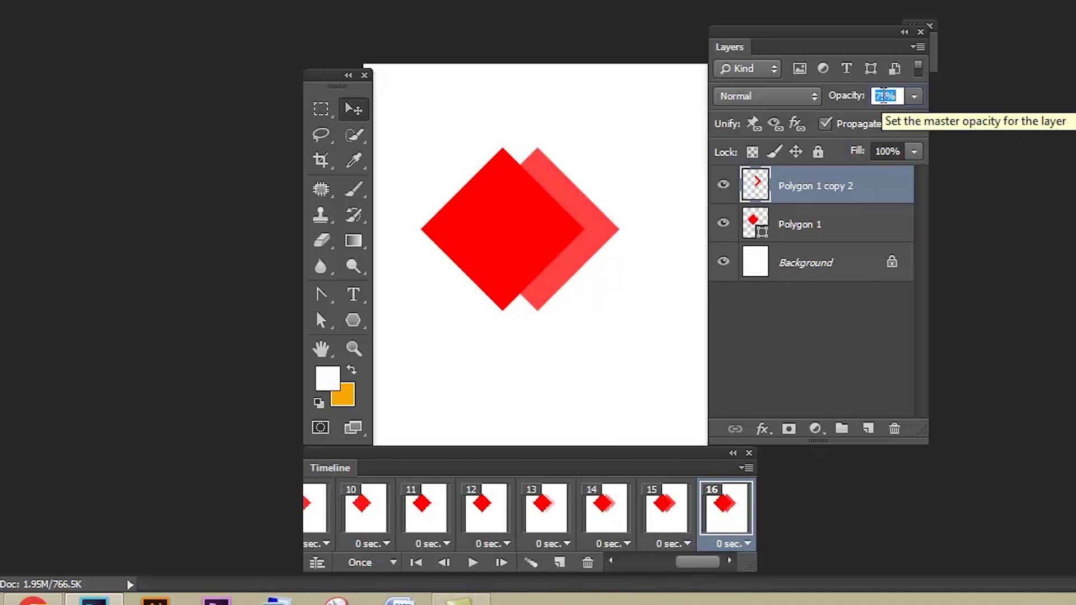
{"action": "type", "text": "100"}
{"action": "key", "text": "Return"}
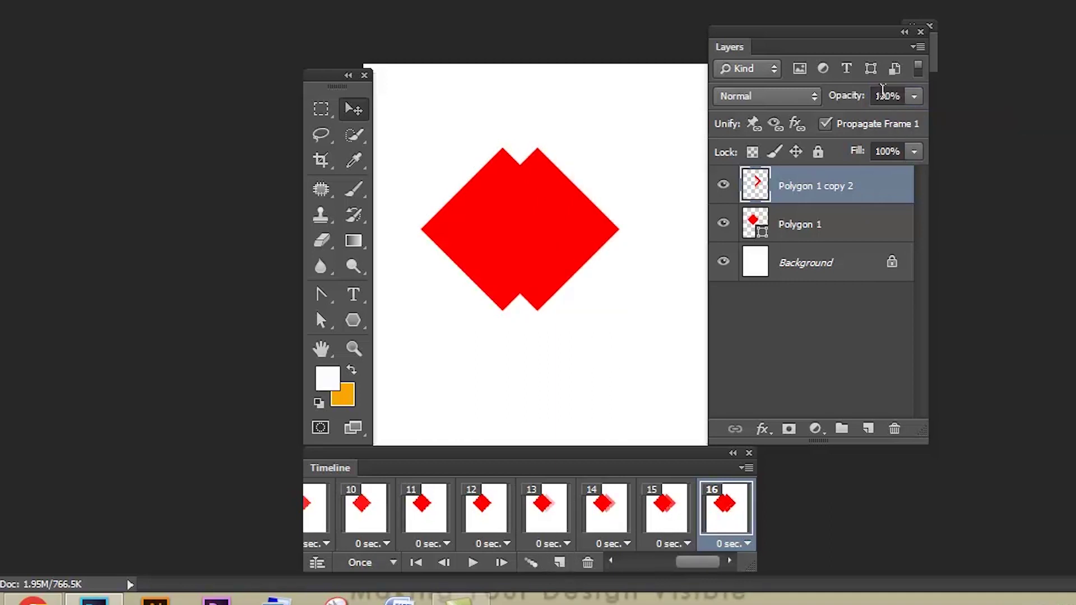
- Tween frames 12 and 13 to add two in-between opacity frames
{"action": "left_click", "coordinate": [558, 518]}
{"action": "left_click", "coordinate": [499, 518]}
{"action": "left_click", "coordinate": [532, 515]}
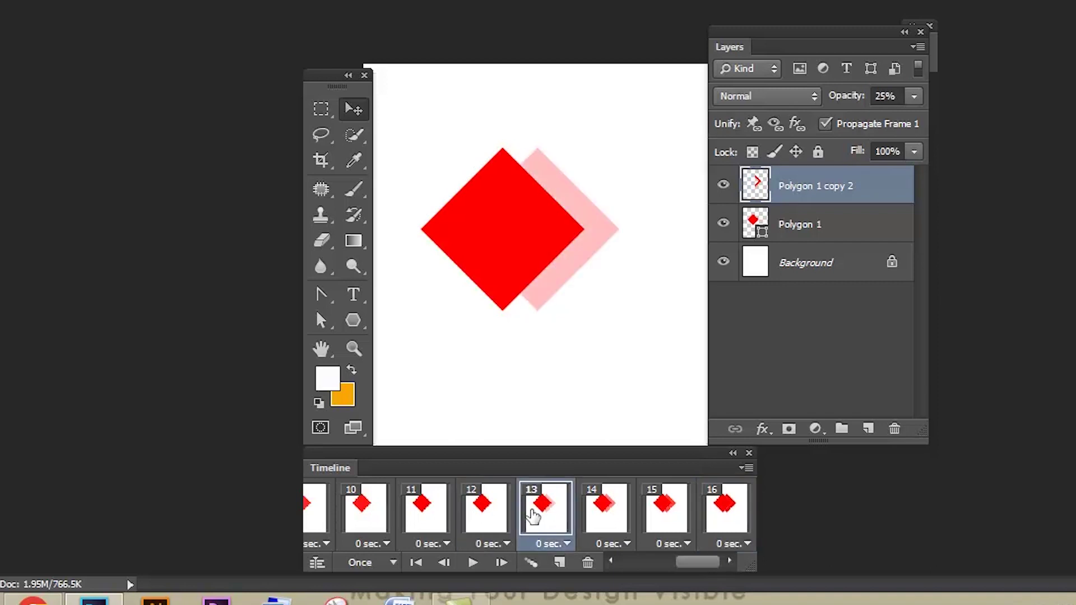
{"action": "left_click", "coordinate": [482, 523], "text": "shift"}
{"action": "left_click", "coordinate": [531, 561]}
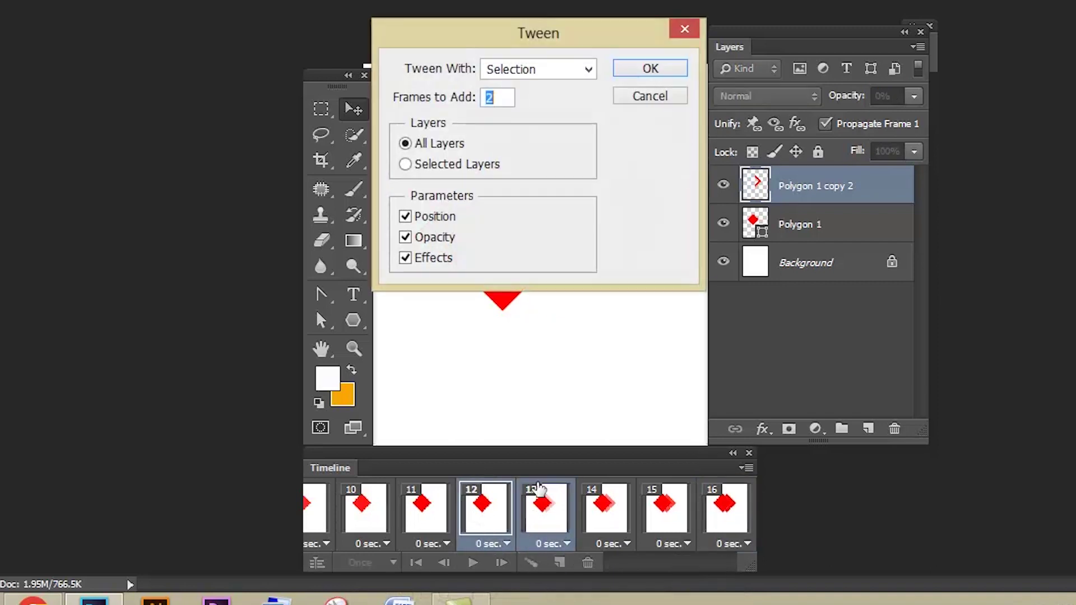
{"action": "left_click", "coordinate": [630, 70]}
{"action": "left_click", "coordinate": [544, 517]}
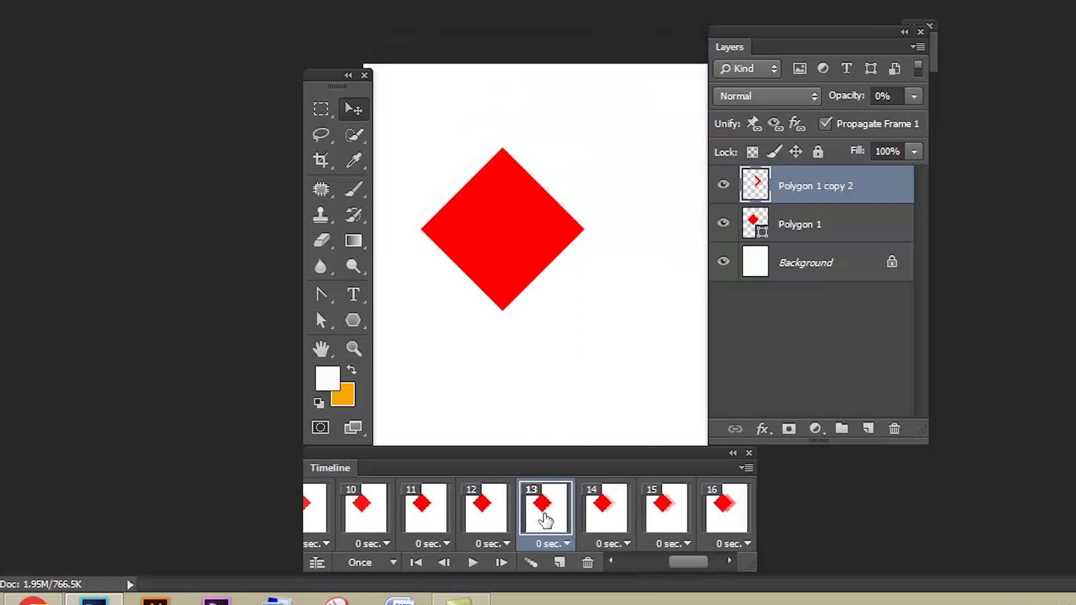
{"action": "left_click", "coordinate": [594, 523]}
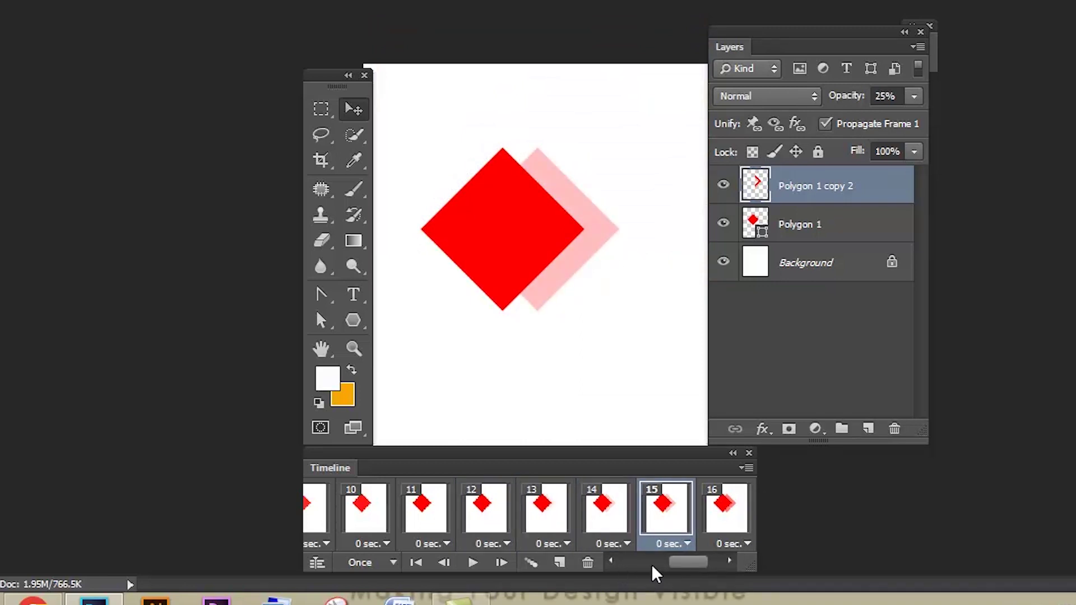
- Tween frames 15 and 16 with 2 frames to add, then check the fade
{"action": "left_click_drag", "start_coordinate": [673, 563], "coordinate": [692, 564]}
{"action": "left_click", "coordinate": [606, 524]}
{"action": "left_click", "coordinate": [555, 527]}
{"action": "left_click", "coordinate": [594, 524], "text": "shift"}
{"action": "left_click", "coordinate": [531, 562]}
{"action": "type", "text": "2"}
{"action": "left_click", "coordinate": [678, 74]}
{"action": "left_click", "coordinate": [611, 529]}
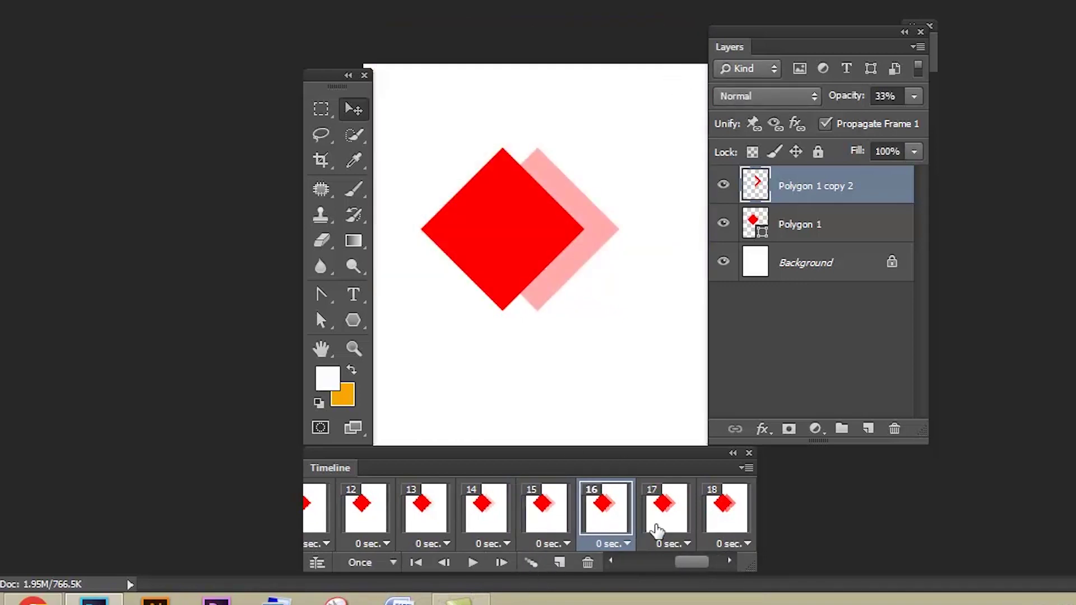
{"action": "left_click", "coordinate": [658, 530]}
- Tween frames 18 and 19 with two in-between frames and step through frames 17–19
{"action": "left_click_drag", "start_coordinate": [692, 562], "coordinate": [702, 563]}
{"action": "left_click", "coordinate": [605, 513]}
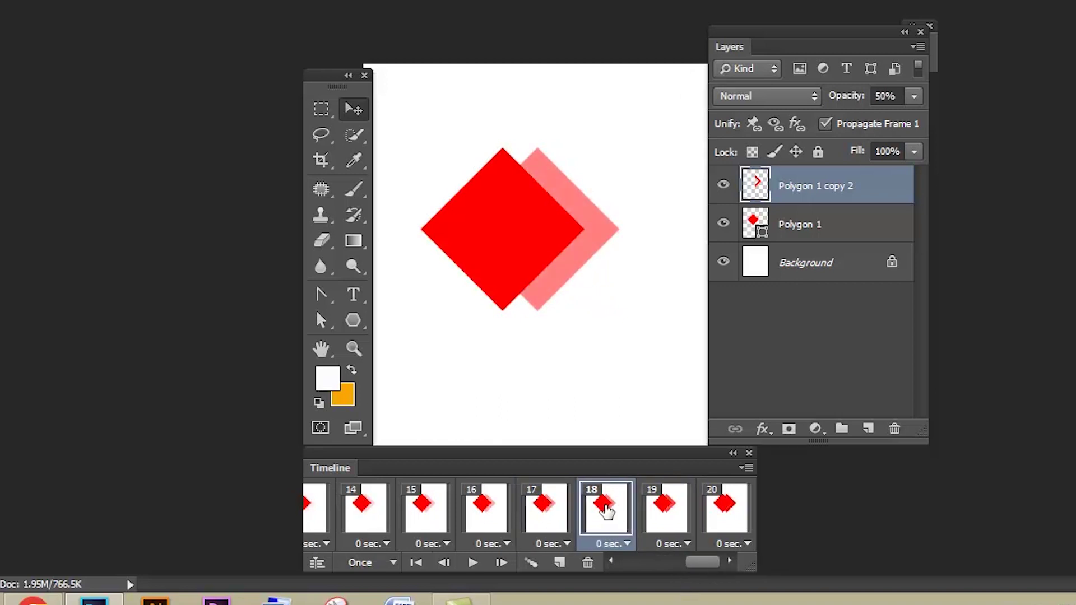
{"action": "left_click", "coordinate": [658, 524]}
{"action": "left_click", "coordinate": [612, 519]}
{"action": "left_click", "coordinate": [653, 518], "text": "shift"}
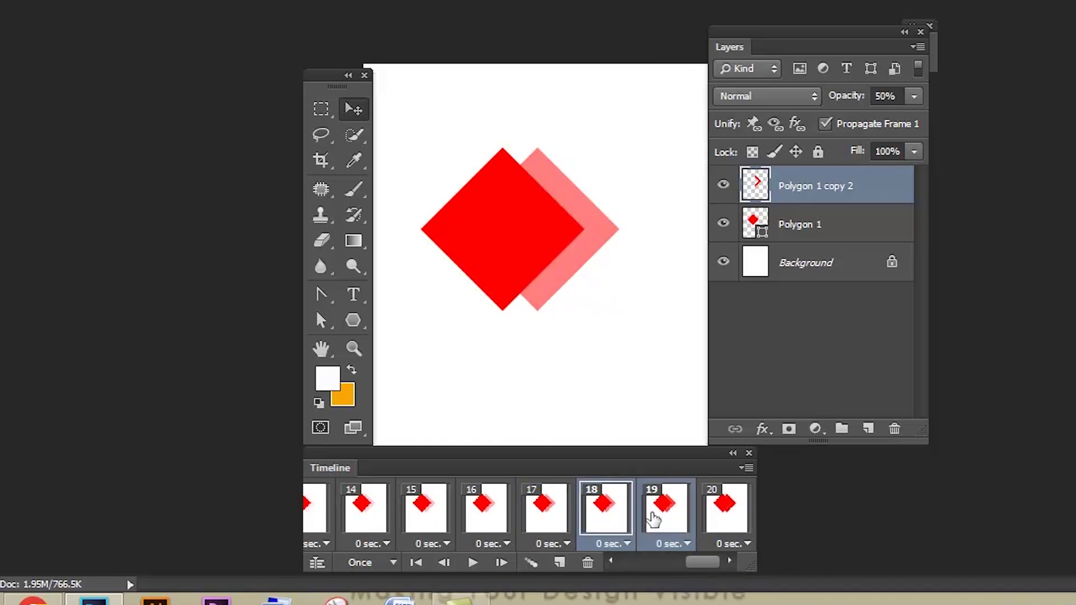
{"action": "left_click", "coordinate": [530, 562]}
{"action": "left_click", "coordinate": [651, 72]}
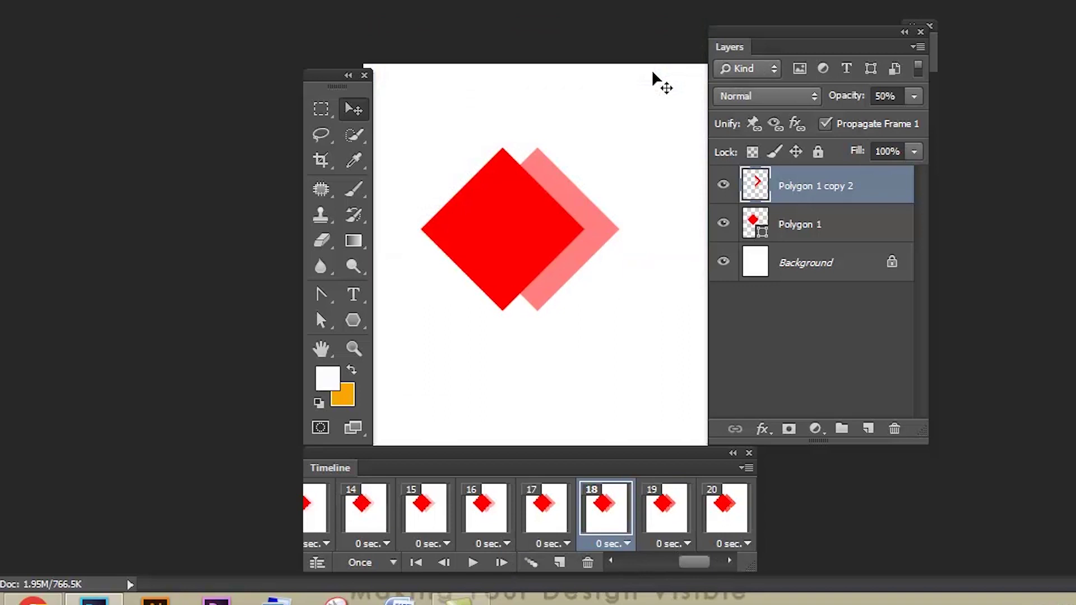
{"action": "left_click", "coordinate": [552, 512]}
{"action": "left_click", "coordinate": [596, 521]}
{"action": "left_click", "coordinate": [649, 527]}
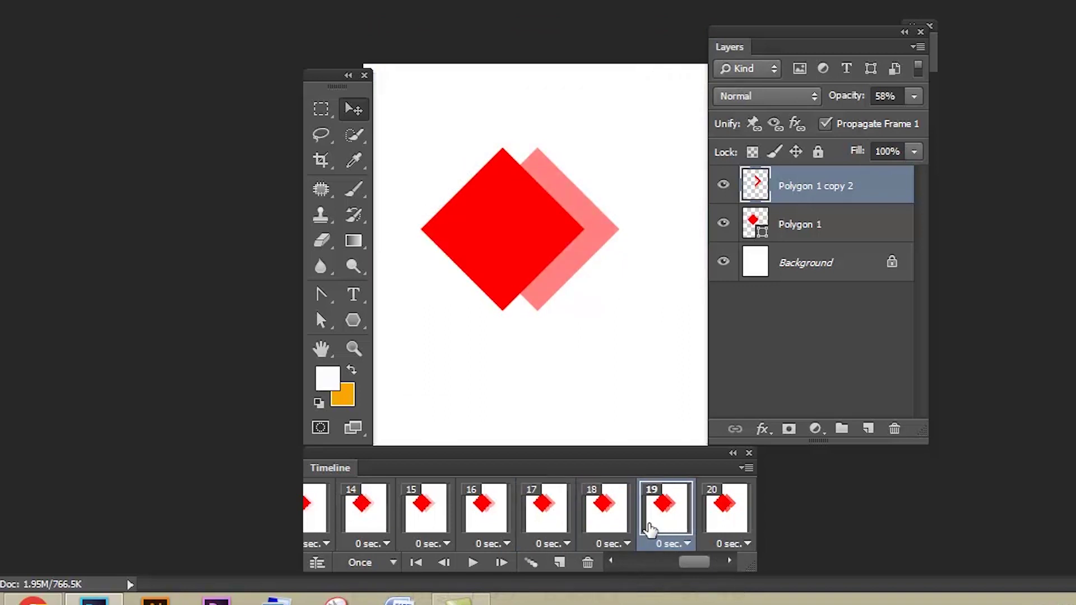
- Tween frames 21 and 22 with 2 frames, checking the fade through full-opacity frame 24
{"action": "left_click_drag", "start_coordinate": [697, 558], "coordinate": [707, 558]}
{"action": "left_click", "coordinate": [606, 504]}
{"action": "left_click", "coordinate": [664, 521]}
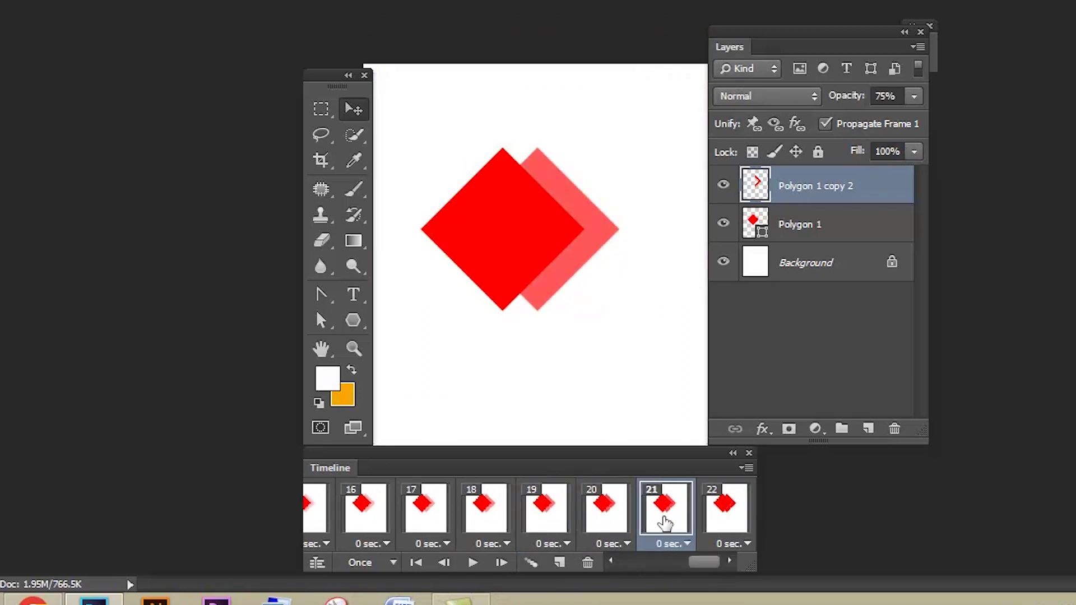
{"action": "left_click", "coordinate": [738, 522]}
{"action": "left_click", "coordinate": [681, 521]}
{"action": "left_click", "coordinate": [717, 518], "text": "shift"}
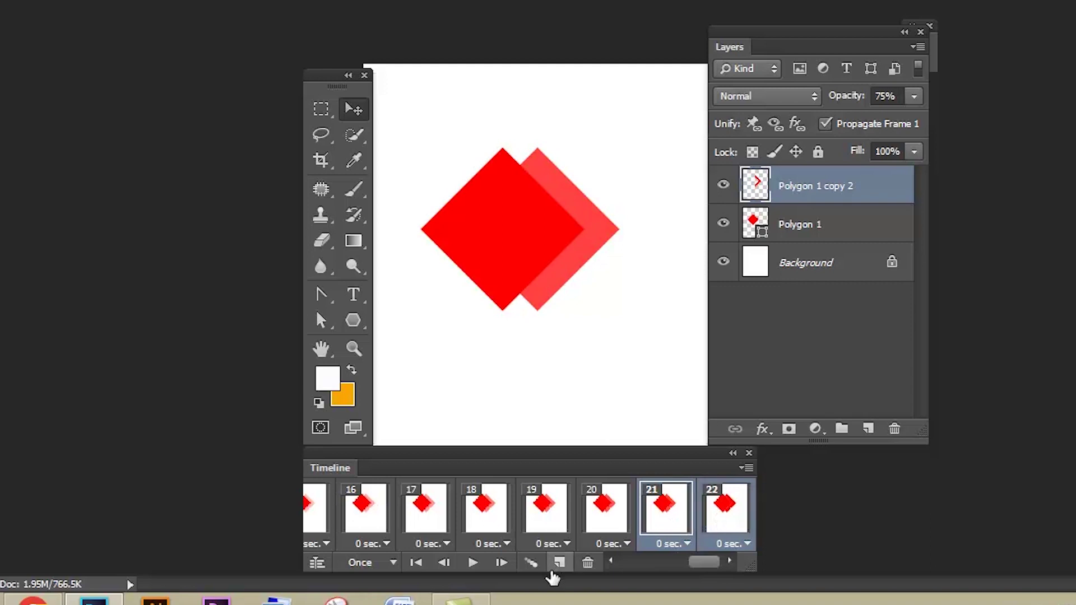
{"action": "left_click", "coordinate": [534, 565]}
{"action": "type", "text": "2"}
{"action": "left_click", "coordinate": [636, 70]}
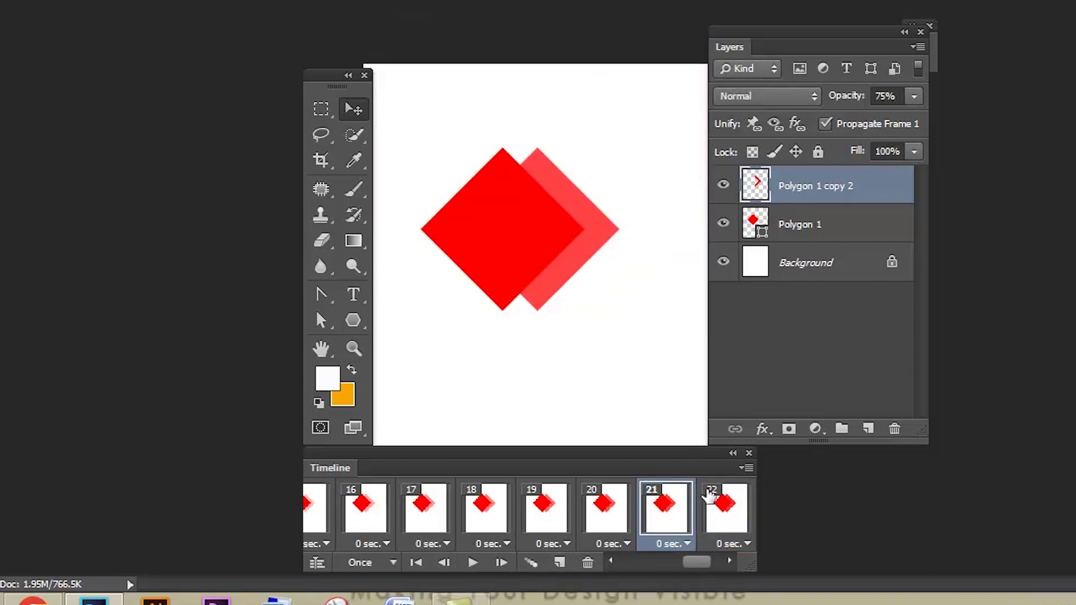
{"action": "left_click", "coordinate": [725, 524]}
{"action": "left_click_drag", "start_coordinate": [704, 559], "coordinate": [712, 559]}
{"action": "left_click", "coordinate": [654, 512]}
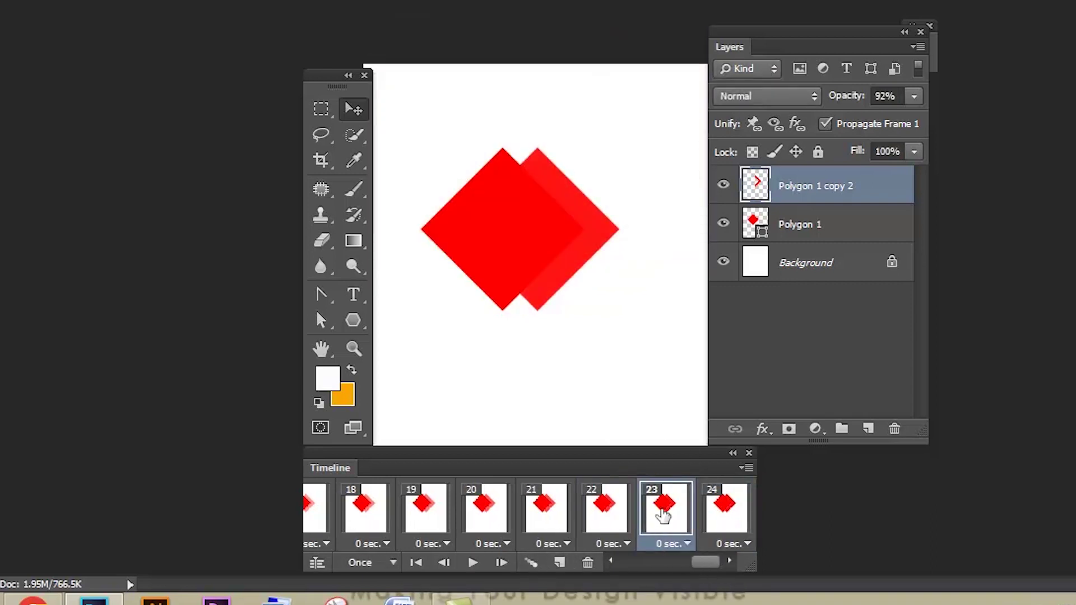
{"action": "left_click", "coordinate": [724, 522]}
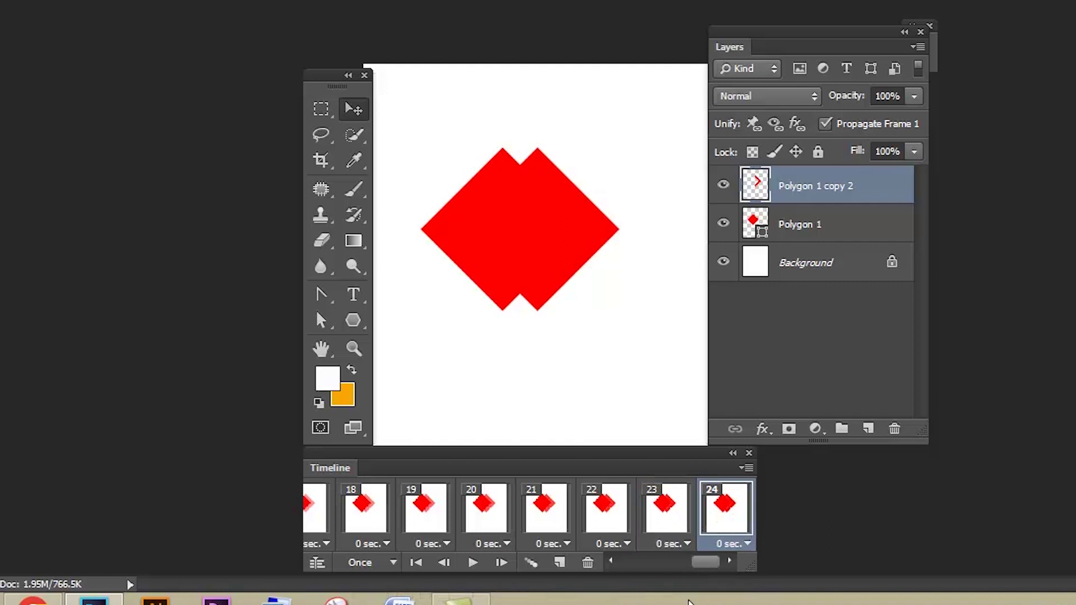
- Add frames 25–34, nudging the chevron right with Shift+Right in each one
{"action": "left_click", "coordinate": [559, 562]}
{"action": "key", "text": "shift+Right"}
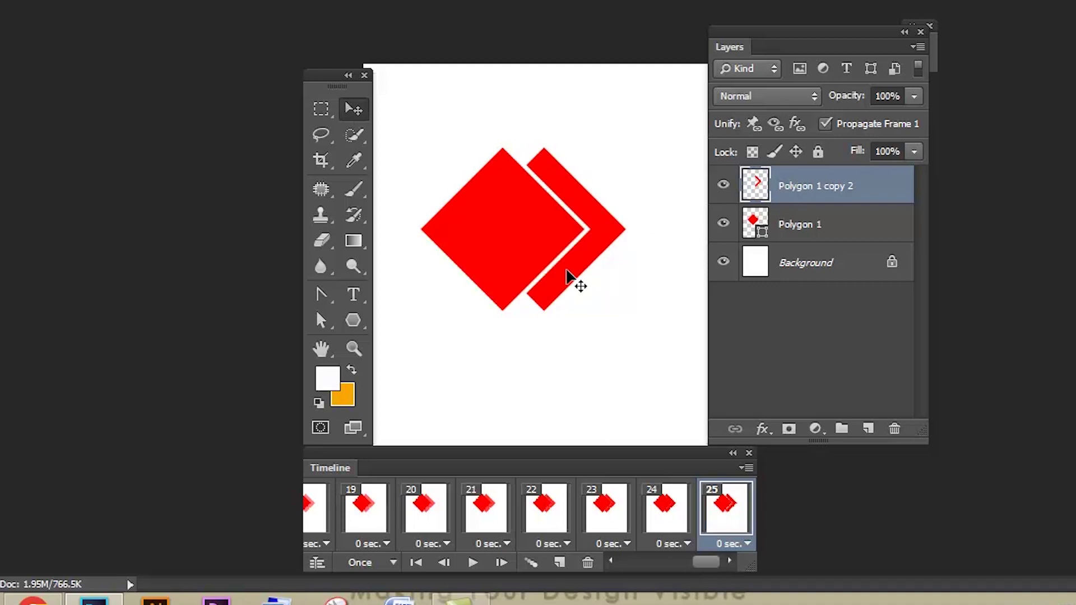
{"action": "left_click", "coordinate": [559, 563]}
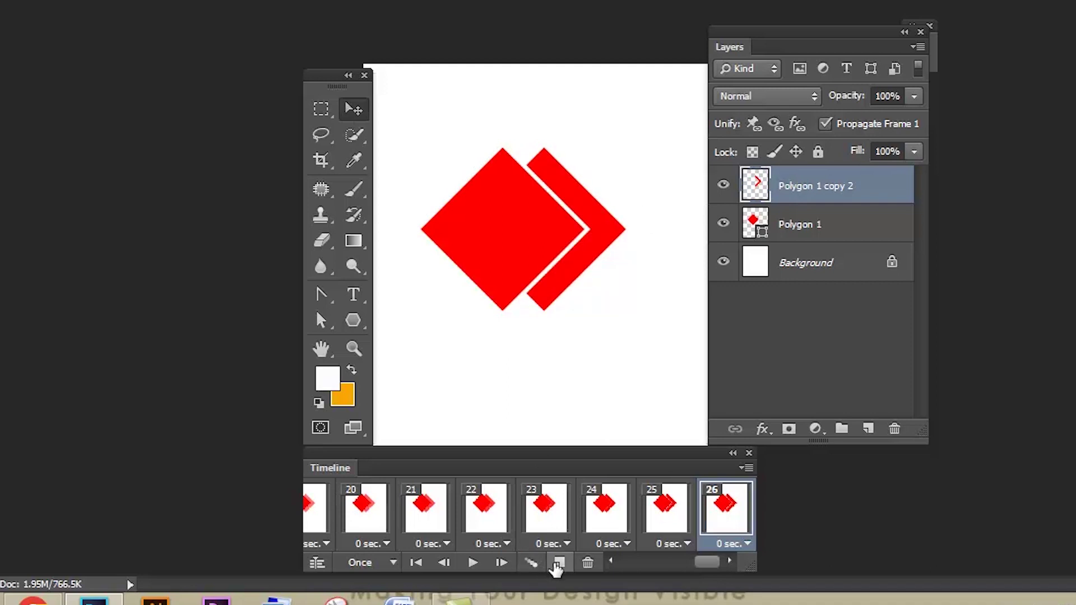
{"action": "key", "text": "shift+Right"}
{"action": "left_click", "coordinate": [558, 563]}
{"action": "key", "text": "shift+Right"}
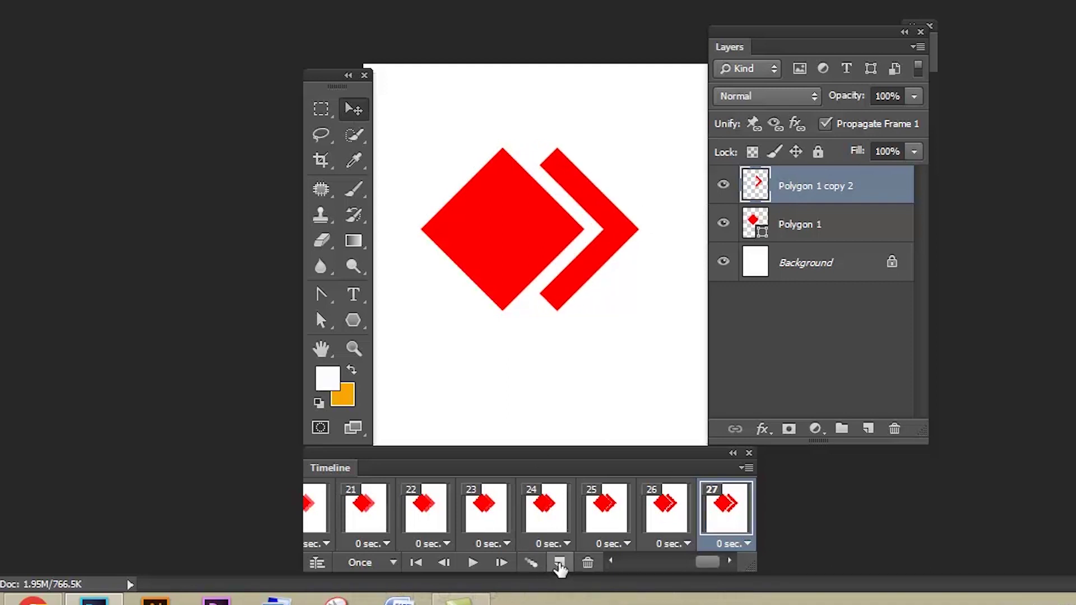
{"action": "left_click", "coordinate": [559, 563]}
{"action": "key", "text": "shift+Right"}
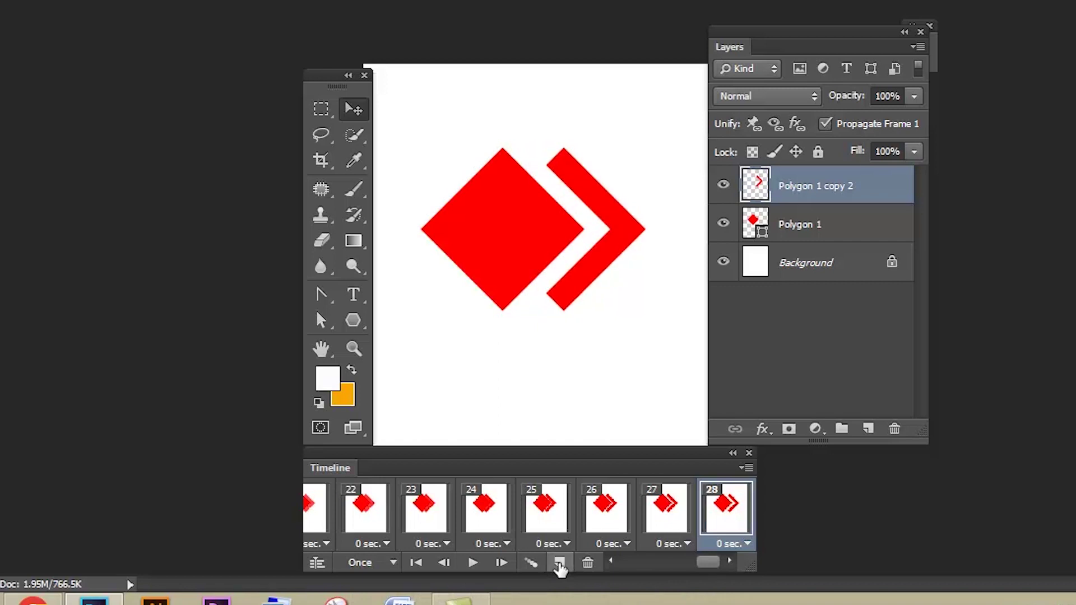
{"action": "left_click", "coordinate": [559, 563]}
{"action": "key", "text": "shift+Right"}
{"action": "left_click", "coordinate": [558, 563]}
{"action": "key", "text": "shift+Right"}
{"action": "left_click", "coordinate": [559, 563]}
{"action": "key", "text": "shift+Right"}
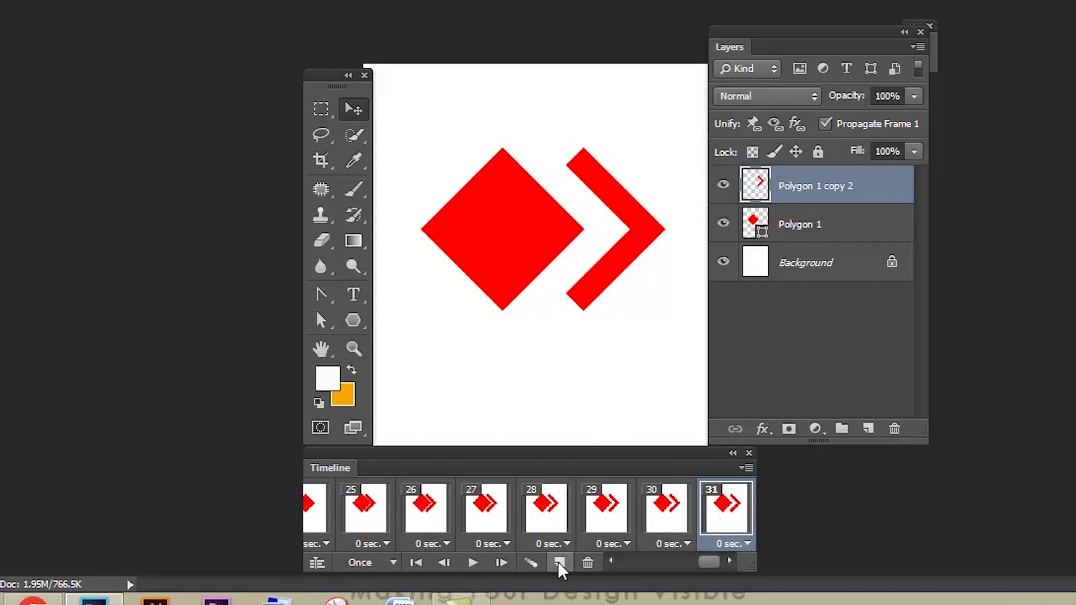
{"action": "left_click", "coordinate": [558, 563]}
{"action": "key", "text": "shift+Right"}
{"action": "left_click", "coordinate": [558, 563]}
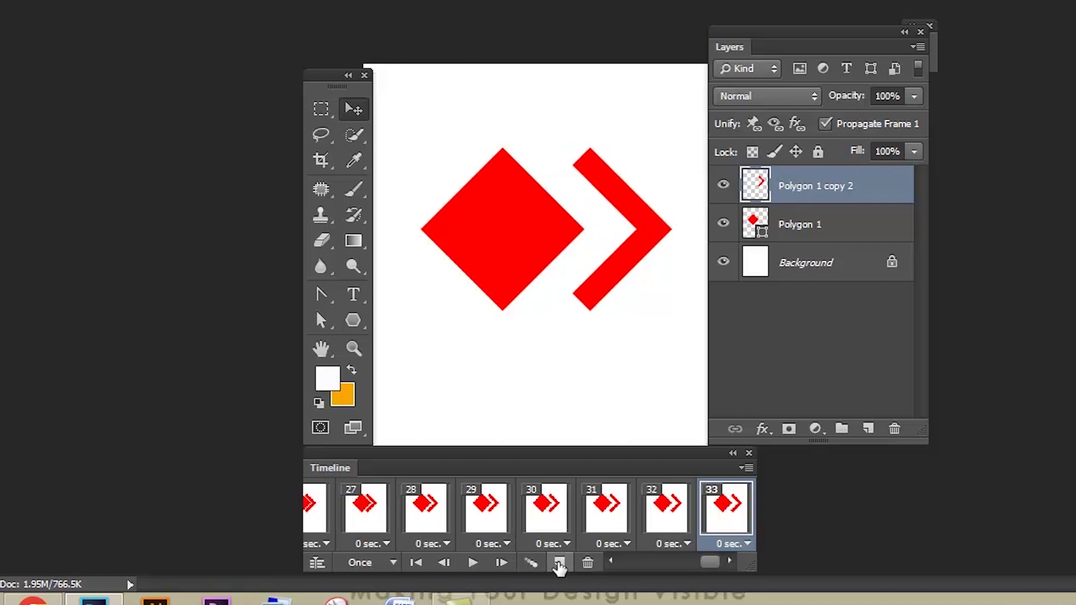
{"action": "key", "text": "shift+Right"}
{"action": "left_click", "coordinate": [558, 563]}
{"action": "key", "text": "shift+Right"}
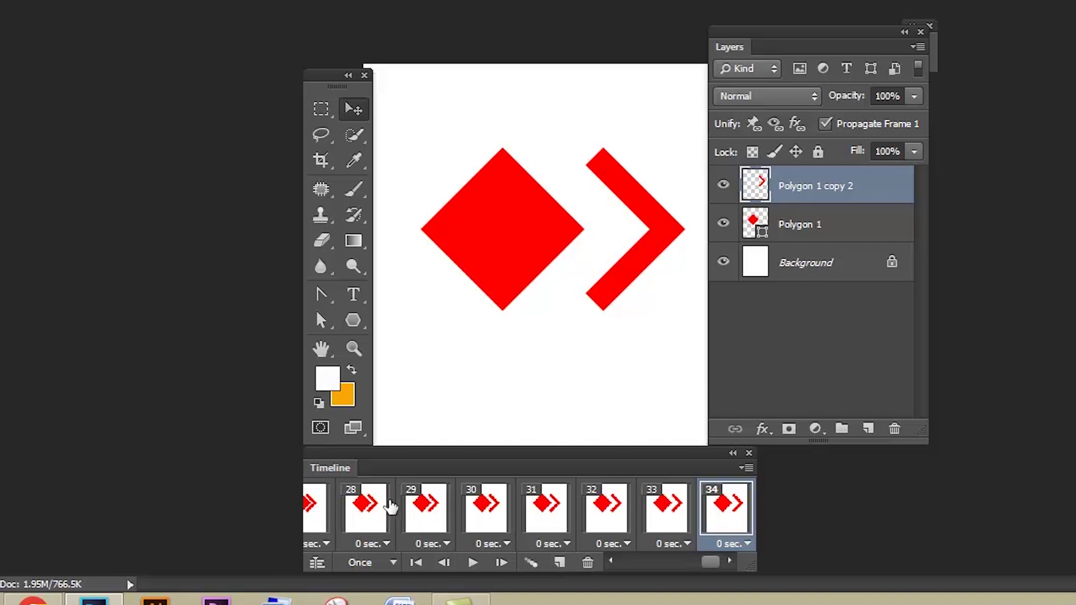
- Step through the slide-out frames 27–34 and back toward the start of the slide
{"action": "left_click", "coordinate": [323, 510]}
{"action": "left_click", "coordinate": [361, 512]}
{"action": "left_click", "coordinate": [420, 515]}
{"action": "left_click", "coordinate": [484, 513]}
{"action": "left_click", "coordinate": [546, 524]}
{"action": "left_click", "coordinate": [605, 521]}
{"action": "left_click", "coordinate": [666, 521]}
{"action": "left_click", "coordinate": [720, 524]}
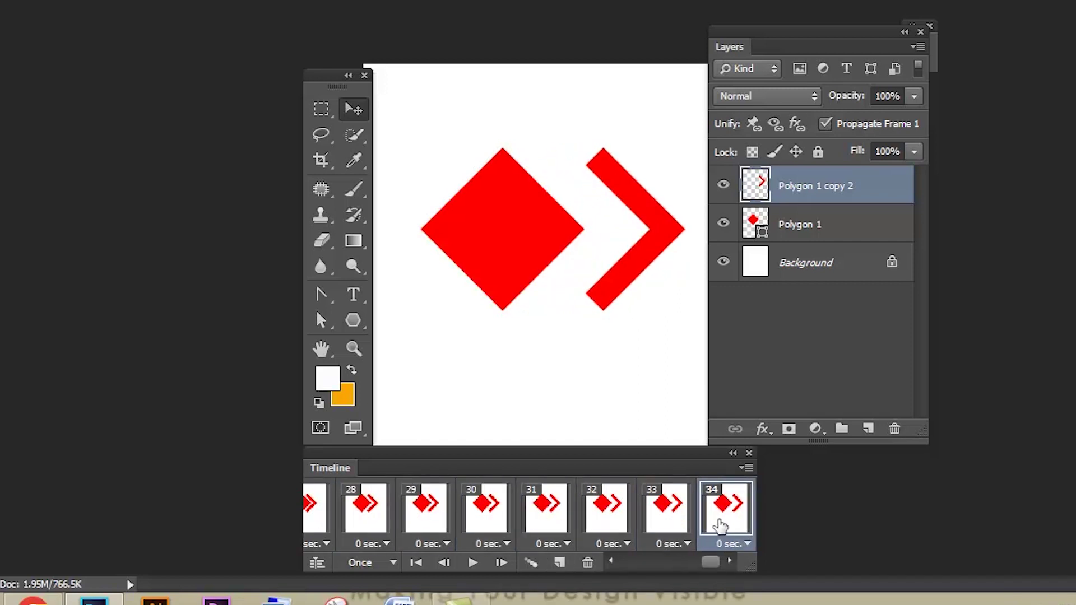
{"action": "left_click", "coordinate": [603, 518]}
{"action": "left_click", "coordinate": [558, 516]}
{"action": "left_click", "coordinate": [407, 519]}
{"action": "left_click", "coordinate": [316, 528]}
{"action": "left_click", "coordinate": [350, 518]}
{"action": "left_click", "coordinate": [319, 516]}
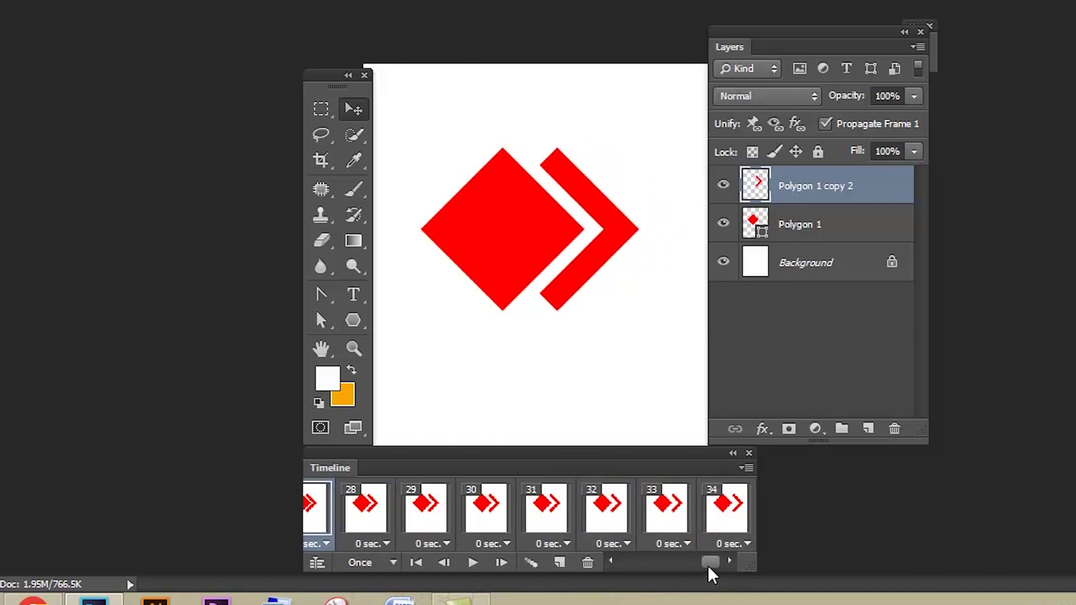
{"action": "left_click_drag", "start_coordinate": [707, 566], "coordinate": [696, 564]}
{"action": "left_click", "coordinate": [466, 509]}
- On frame 24, add a Polygon 1 copy 2 drop shadow: 6° angle, 5% spread, 2 px size
{"action": "left_click", "coordinate": [421, 507]}
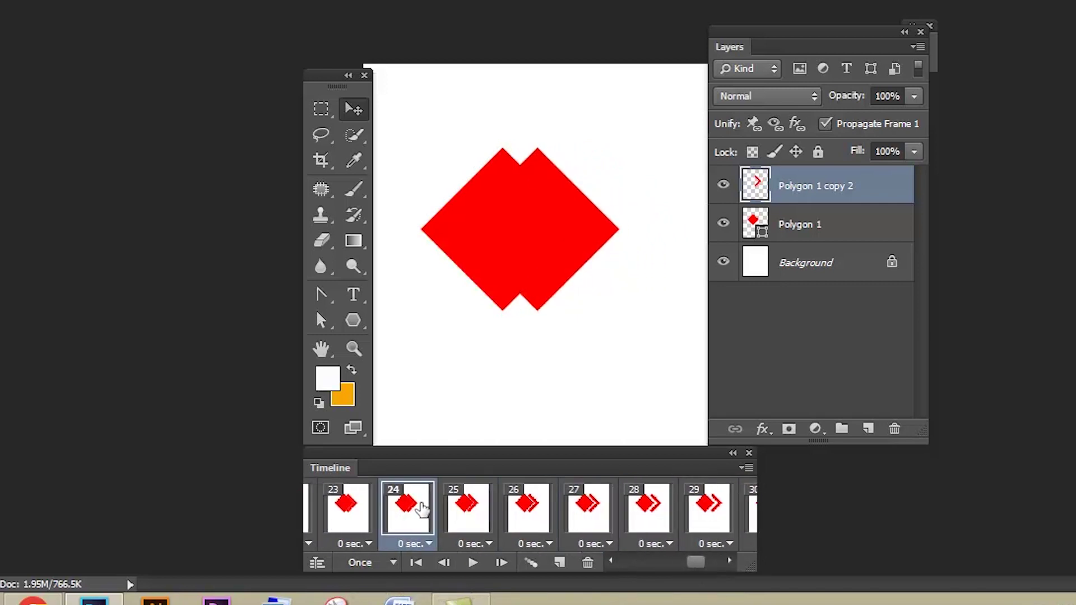
{"action": "left_click", "coordinate": [356, 520]}
{"action": "left_click", "coordinate": [431, 529]}
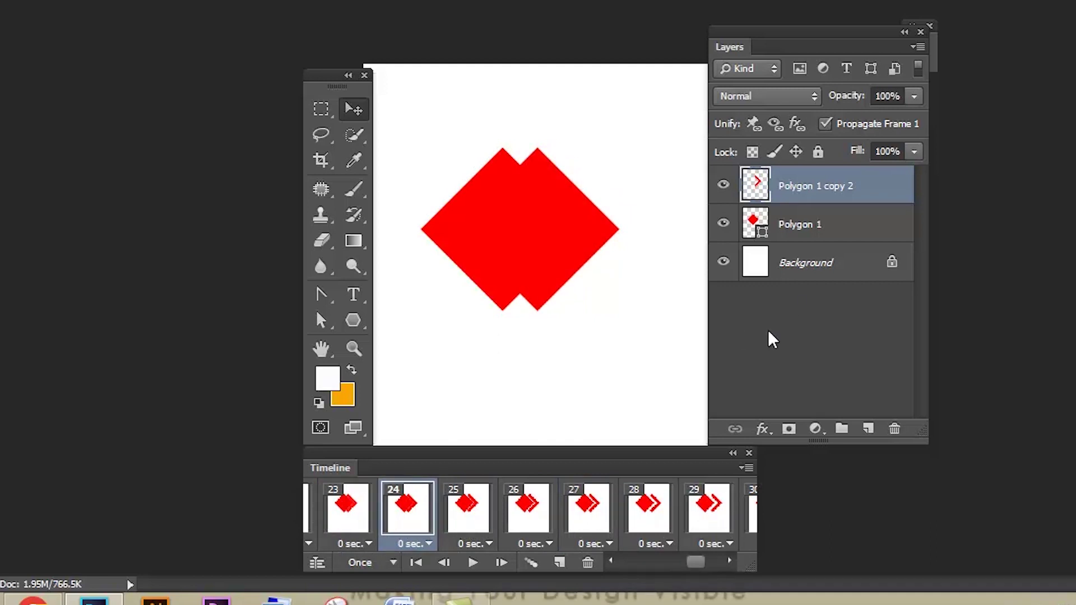
{"action": "double_click", "coordinate": [883, 185]}
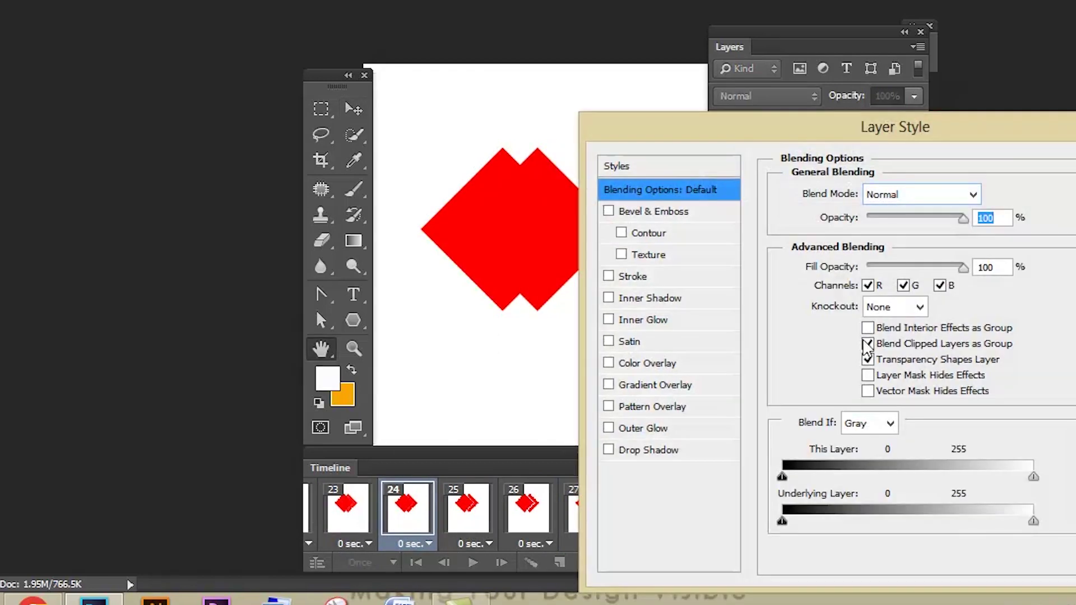
{"action": "left_click", "coordinate": [636, 450]}
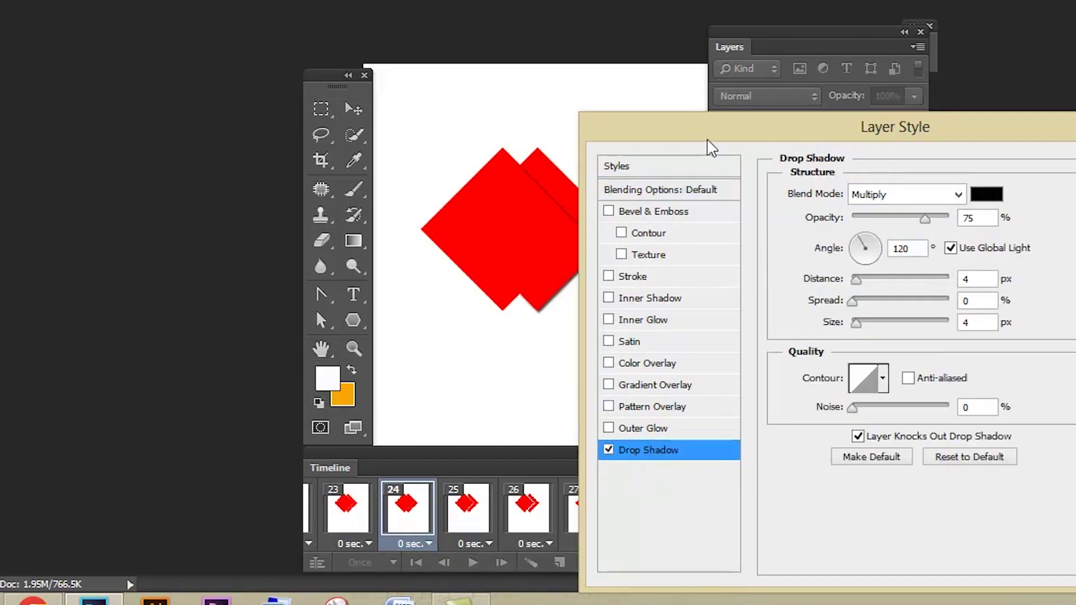
{"action": "left_click_drag", "start_coordinate": [707, 140], "coordinate": [756, 118]}
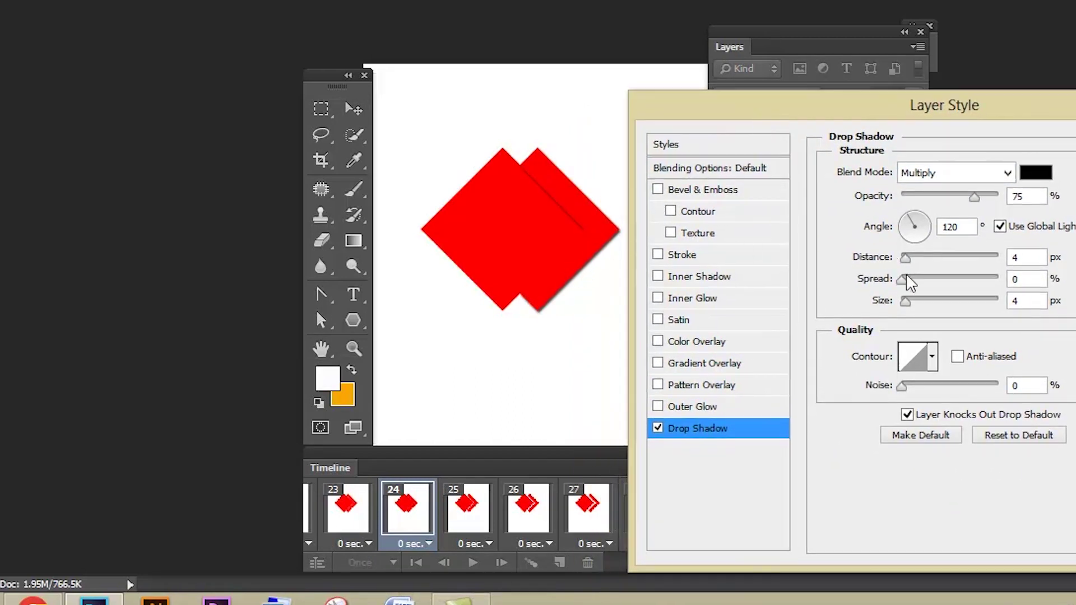
{"action": "left_click", "coordinate": [914, 219]}
{"action": "left_click_drag", "start_coordinate": [905, 258], "coordinate": [905, 258]}
{"action": "mouse_move", "coordinate": [904, 301]}
{"action": "left_mouse_down"}
{"action": "mouse_move", "coordinate": [912, 279]}
{"action": "mouse_move", "coordinate": [902, 301]}
{"action": "left_mouse_up"}
{"action": "left_click", "coordinate": [924, 225]}
{"action": "left_click_drag", "start_coordinate": [904, 257], "coordinate": [903, 259]}
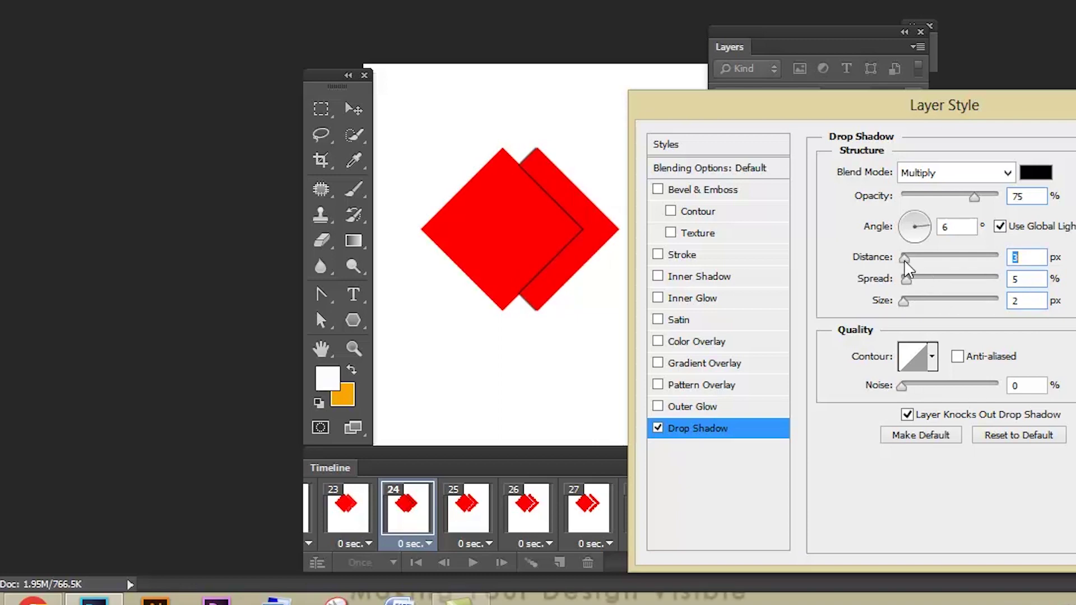
{"action": "key", "text": "Return"}
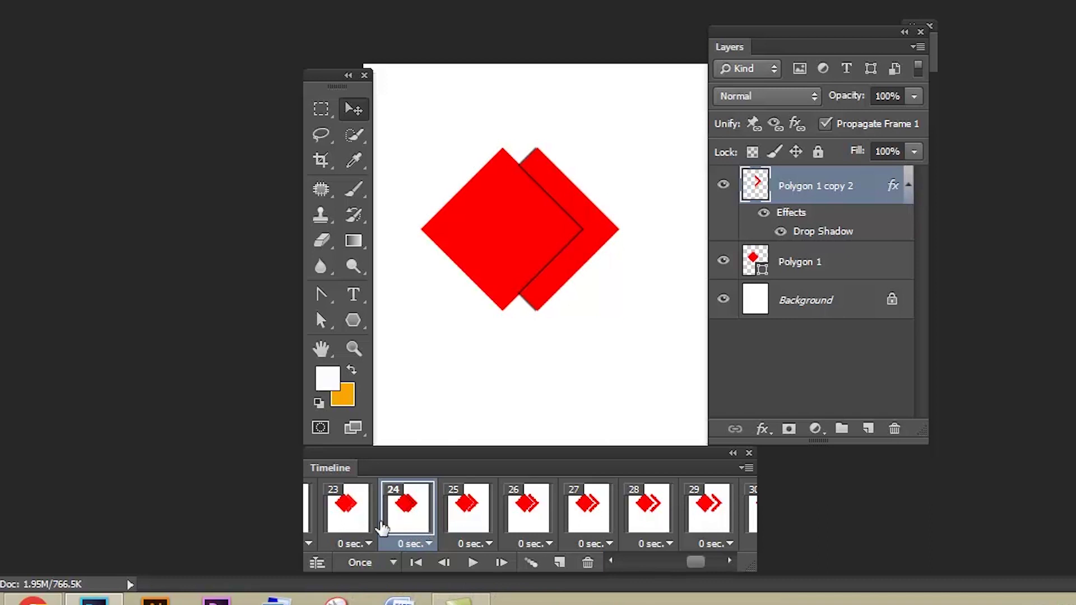
- Compare frames 21–26 to confirm the shadow appears only on frame 24
{"action": "left_click", "coordinate": [358, 521]}
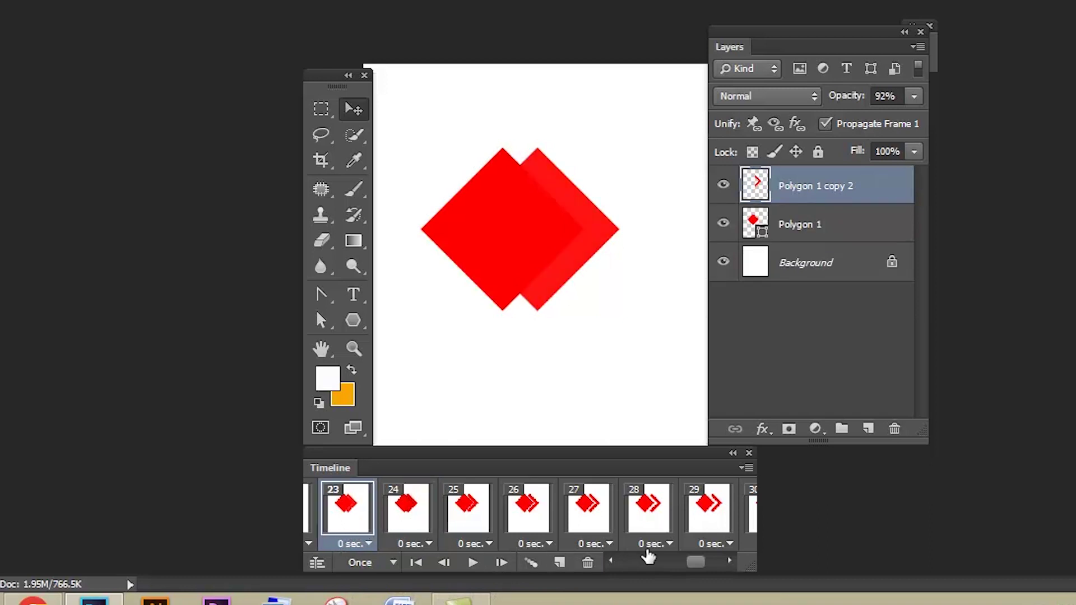
{"action": "left_click_drag", "start_coordinate": [697, 561], "coordinate": [691, 563]}
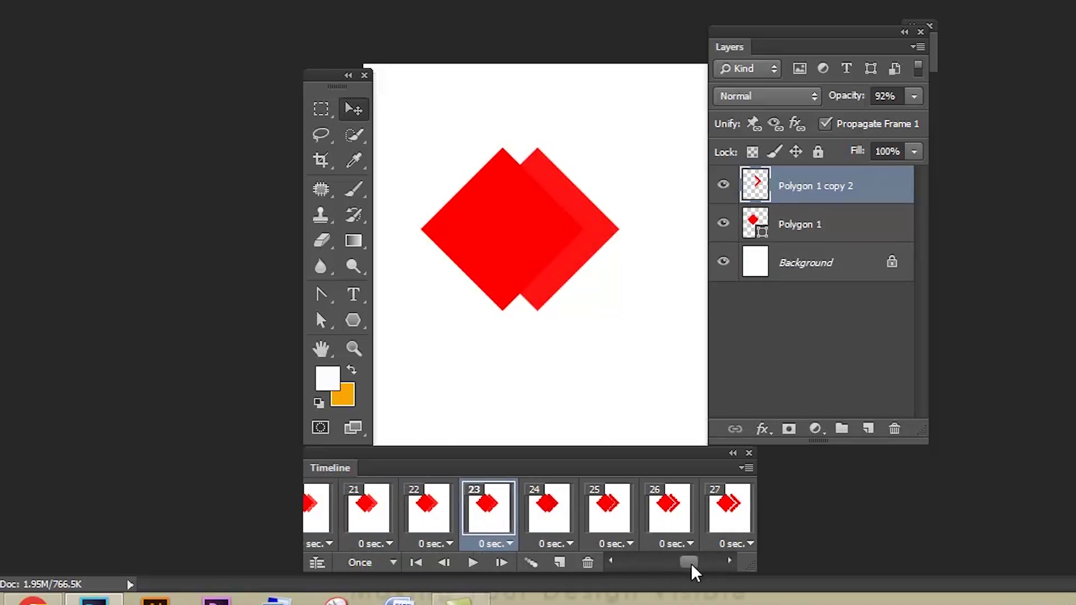
{"action": "left_click", "coordinate": [424, 527]}
{"action": "left_click", "coordinate": [379, 529]}
{"action": "left_click", "coordinate": [418, 526]}
{"action": "left_click", "coordinate": [480, 520]}
{"action": "left_click", "coordinate": [545, 520]}
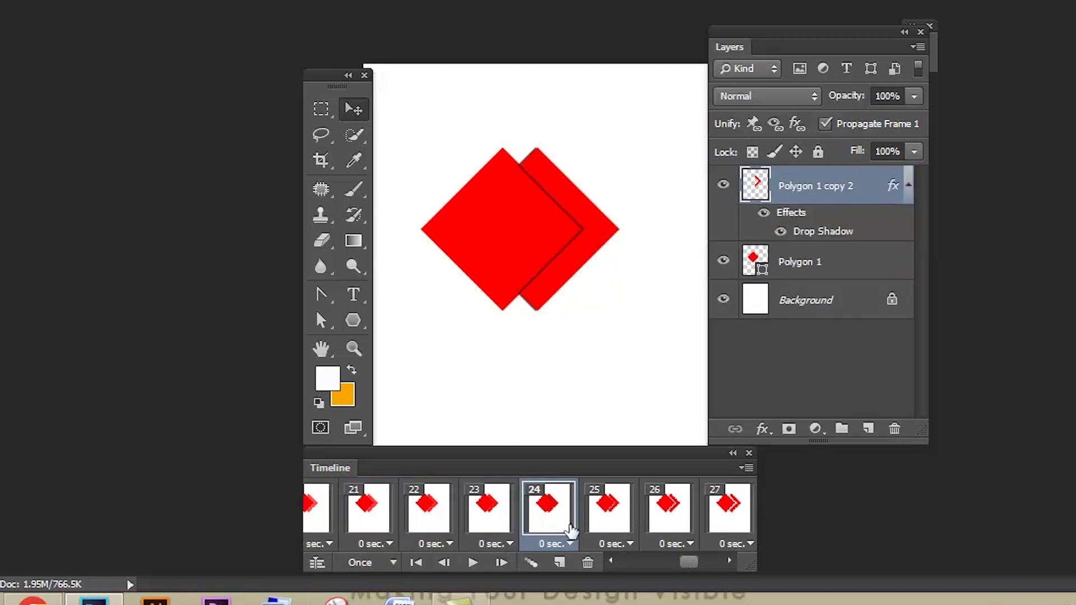
{"action": "left_click_drag", "start_coordinate": [684, 560], "coordinate": [688, 561]}
{"action": "left_click", "coordinate": [542, 522]}
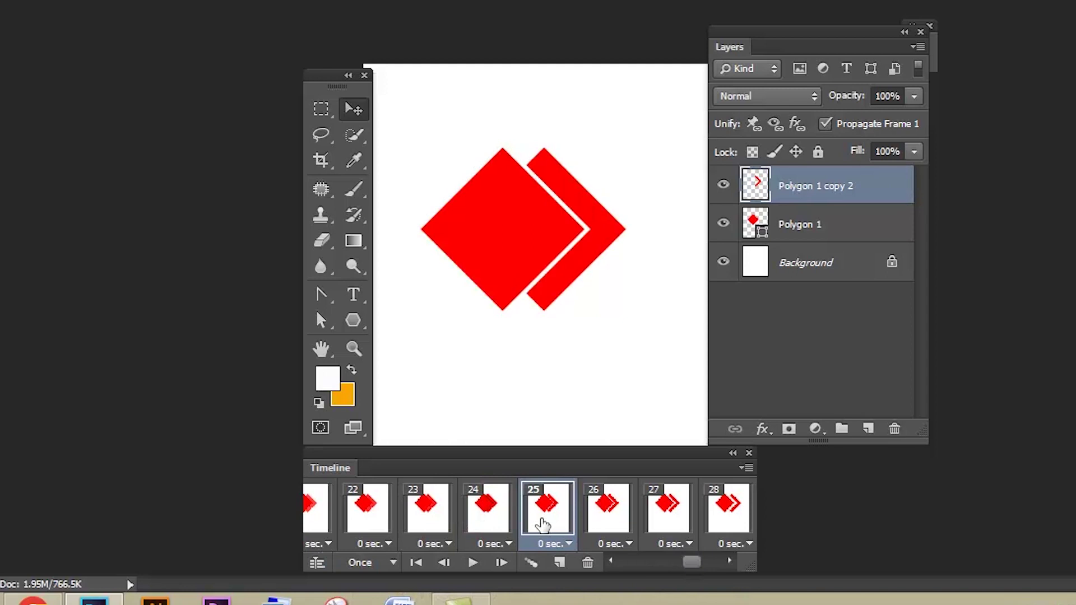
{"action": "left_click", "coordinate": [596, 518]}
{"action": "left_click", "coordinate": [488, 518]}
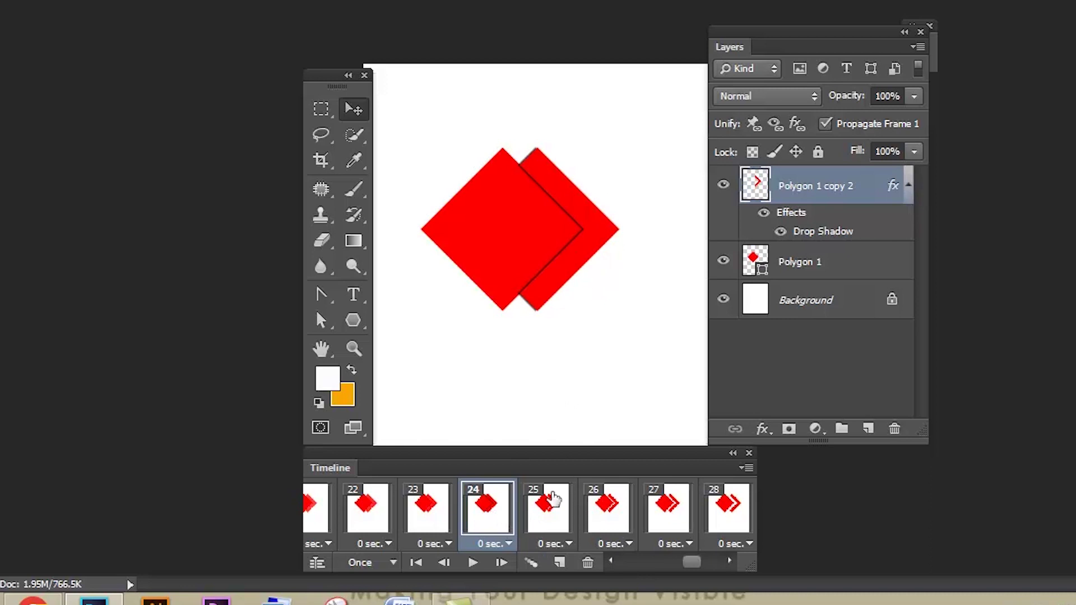
- Select the old slide-out frames 25 through 34
{"action": "left_click", "coordinate": [543, 510]}
{"action": "left_click_drag", "start_coordinate": [691, 562], "coordinate": [709, 562]}
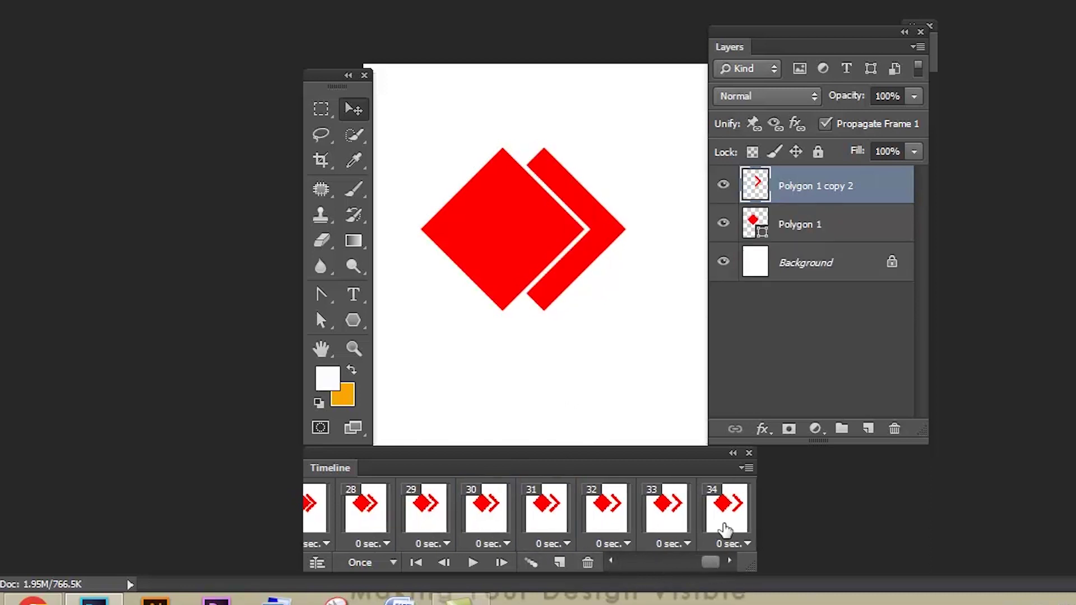
{"action": "left_click", "coordinate": [725, 526], "text": "shift"}
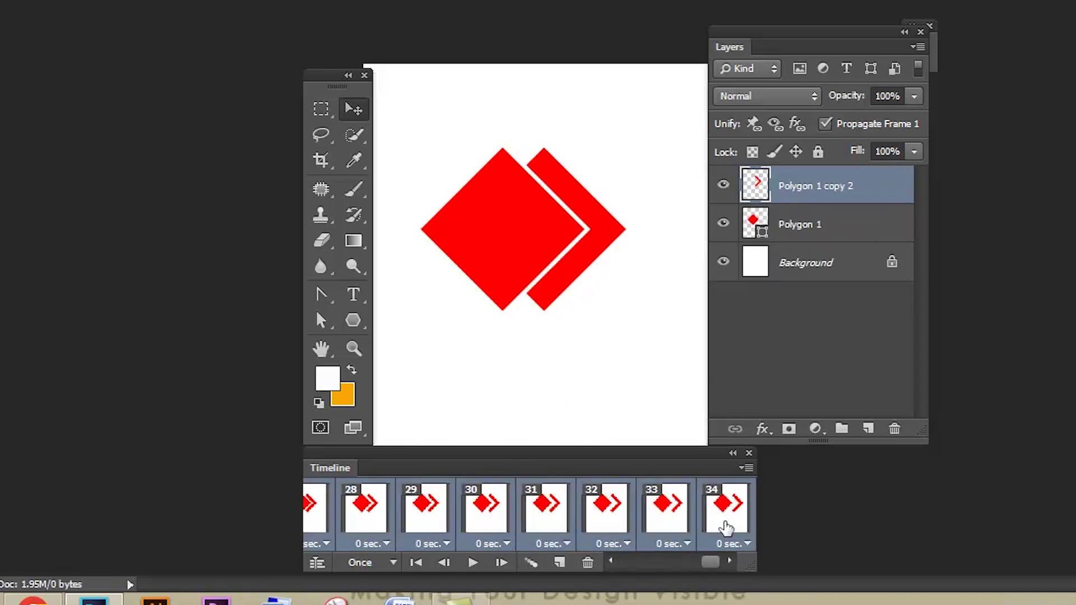
- Delete the old frames 25–34 and return to frame 24
{"action": "left_click", "coordinate": [588, 566]}
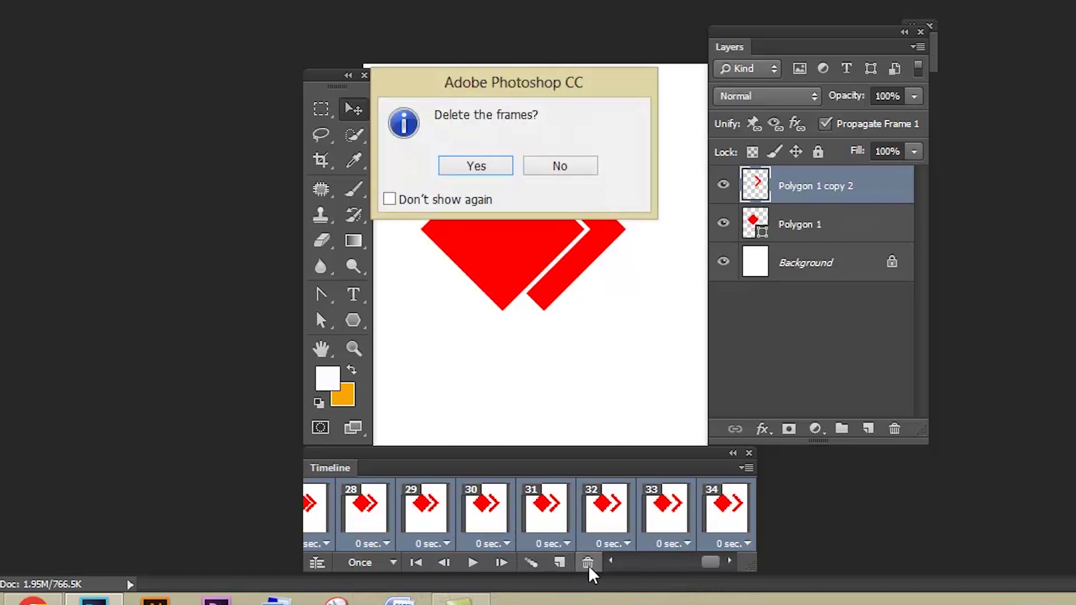
{"action": "left_click", "coordinate": [474, 171]}
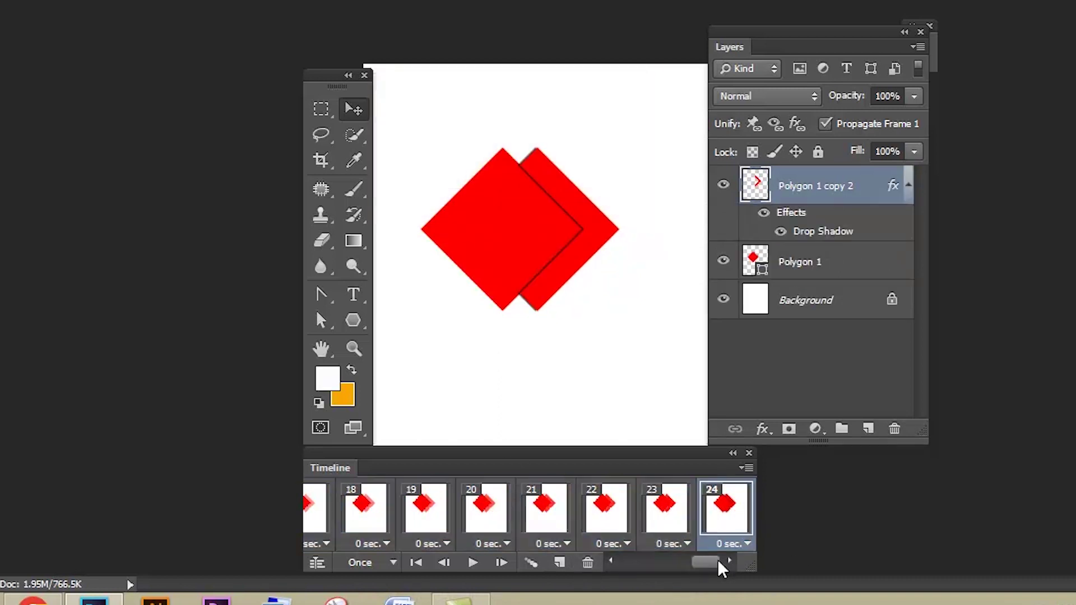
{"action": "left_click", "coordinate": [683, 516]}
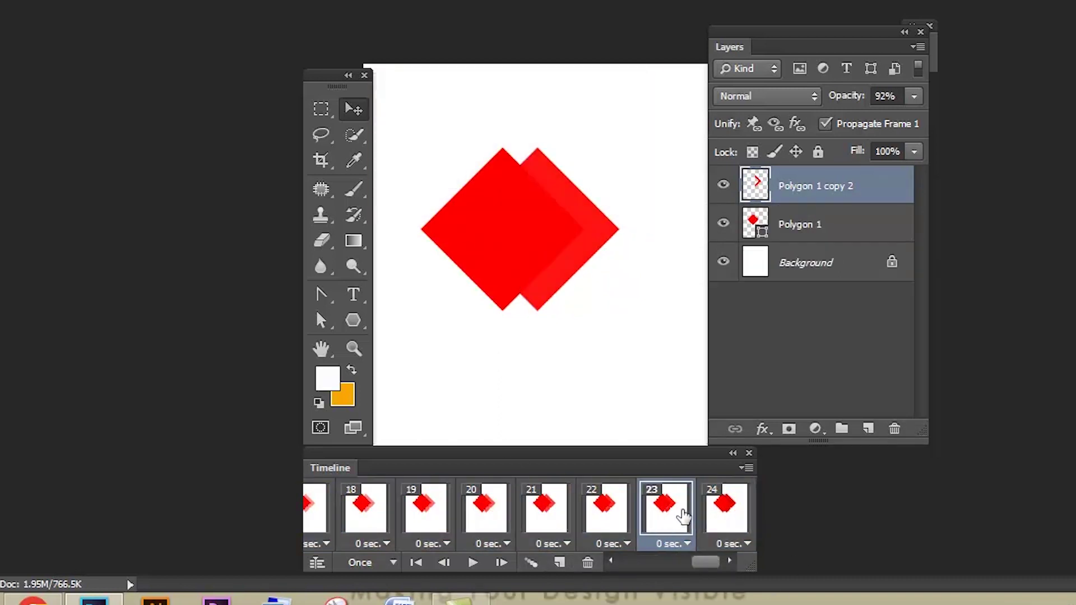
{"action": "left_click", "coordinate": [723, 520]}
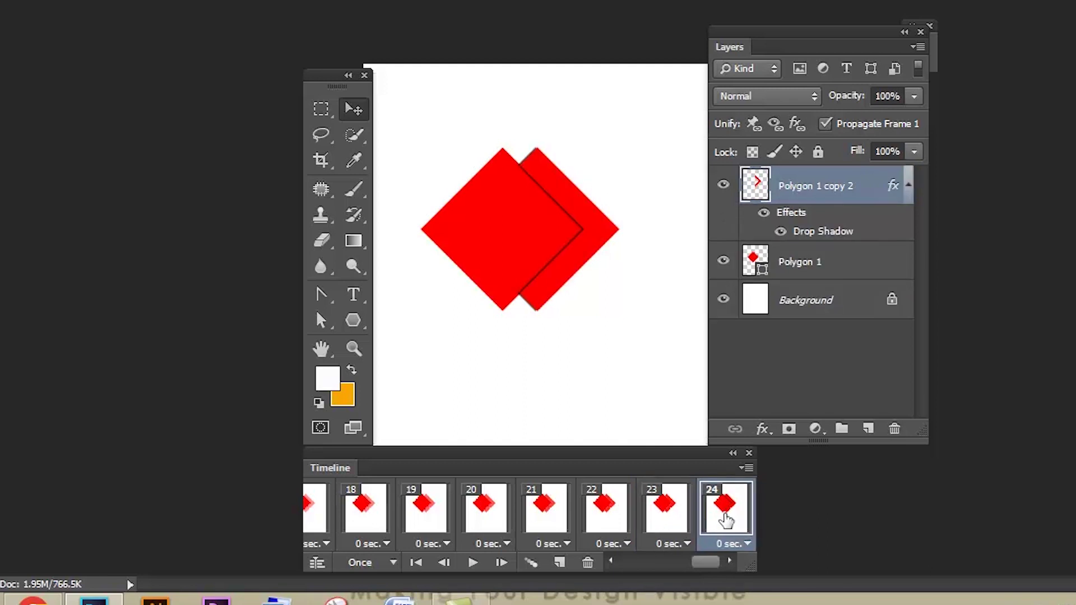
- Create frames 25–28 with the shadowed chevron nudged progressively right, then select frames 24–25
{"action": "left_click", "coordinate": [560, 563]}
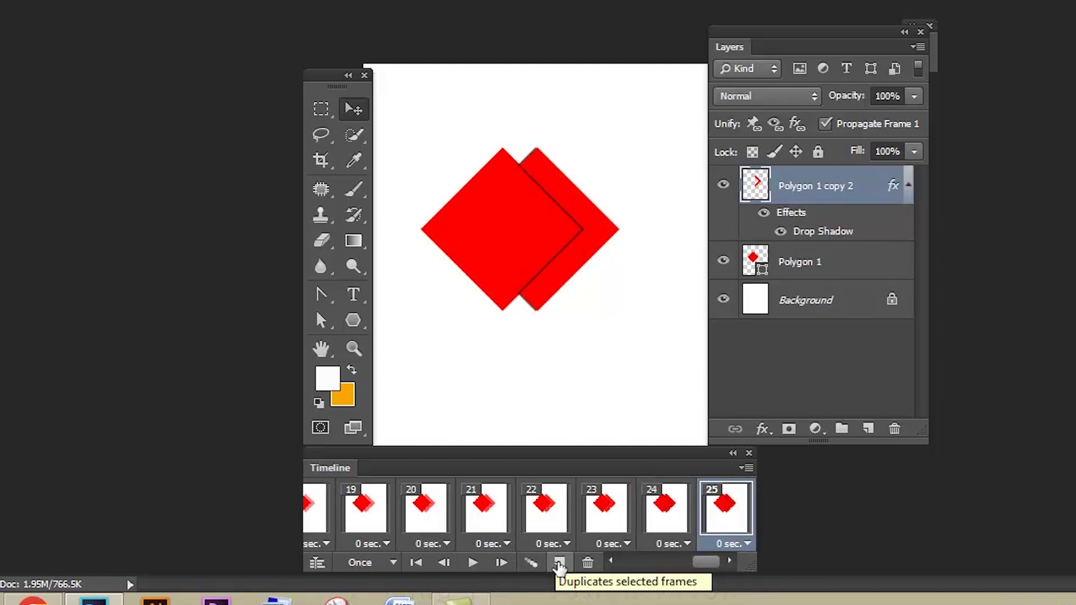
{"action": "key", "text": "shift+Right"}
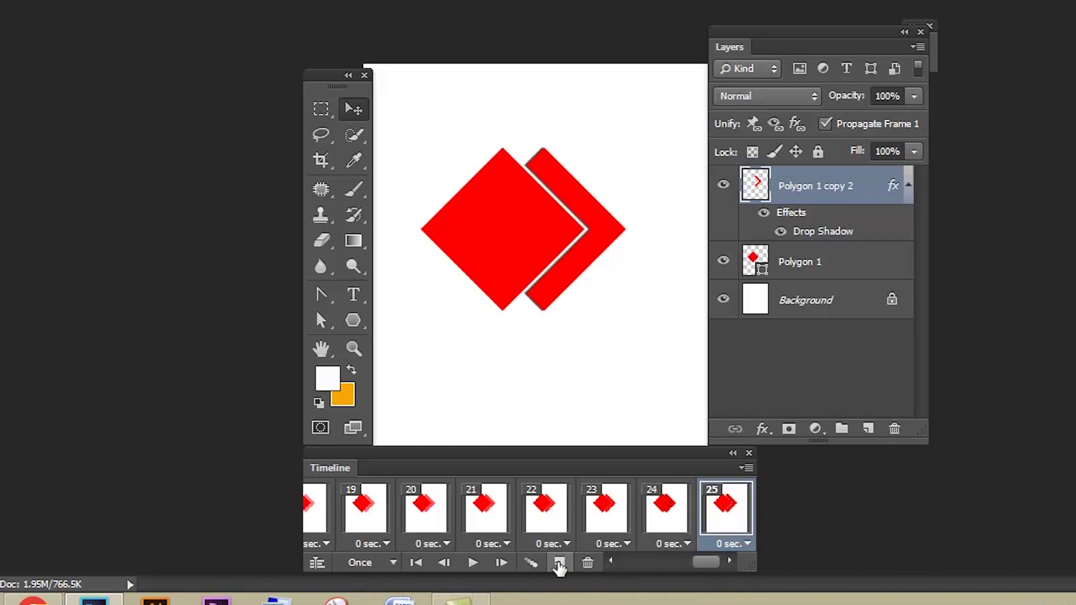
{"action": "key", "text": "shift+Right"}
{"action": "key", "text": "shift+Right"}
{"action": "left_click", "coordinate": [559, 563]}
{"action": "key", "text": "shift+Right"}
{"action": "key", "text": "shift+Right"}
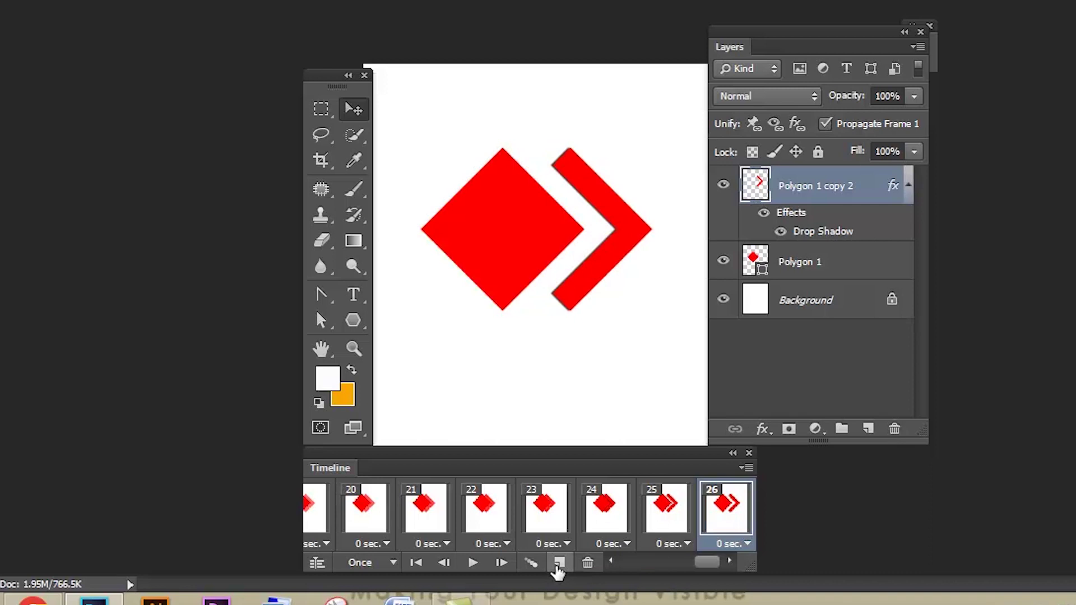
{"action": "left_click", "coordinate": [559, 563]}
{"action": "key", "text": "shift+Right"}
{"action": "key", "text": "shift+Right"}
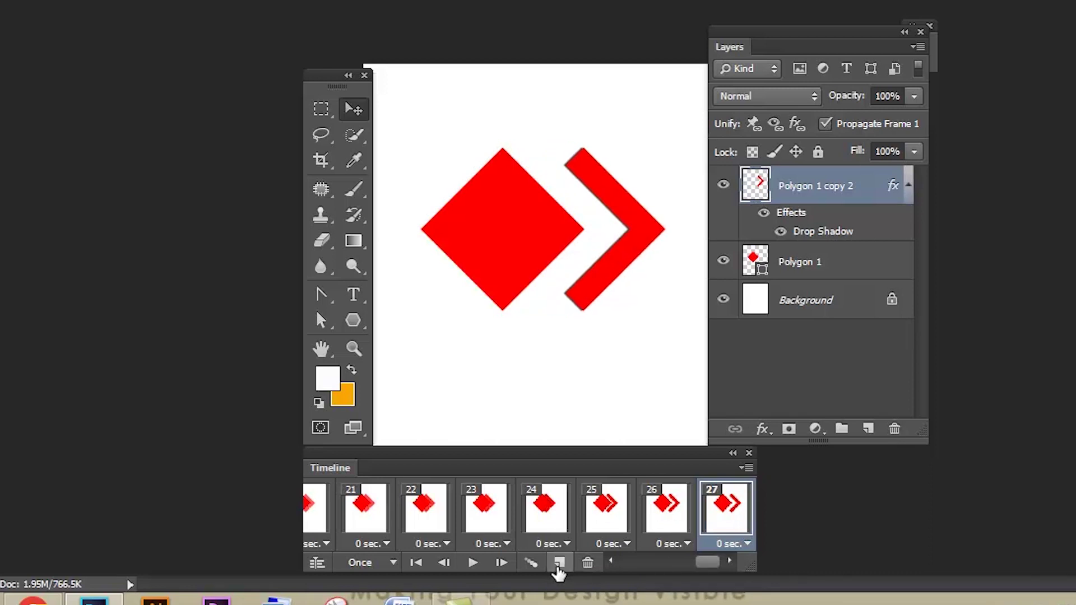
{"action": "left_click", "coordinate": [559, 563]}
{"action": "left_click", "coordinate": [544, 518]}
{"action": "left_click", "coordinate": [487, 521]}
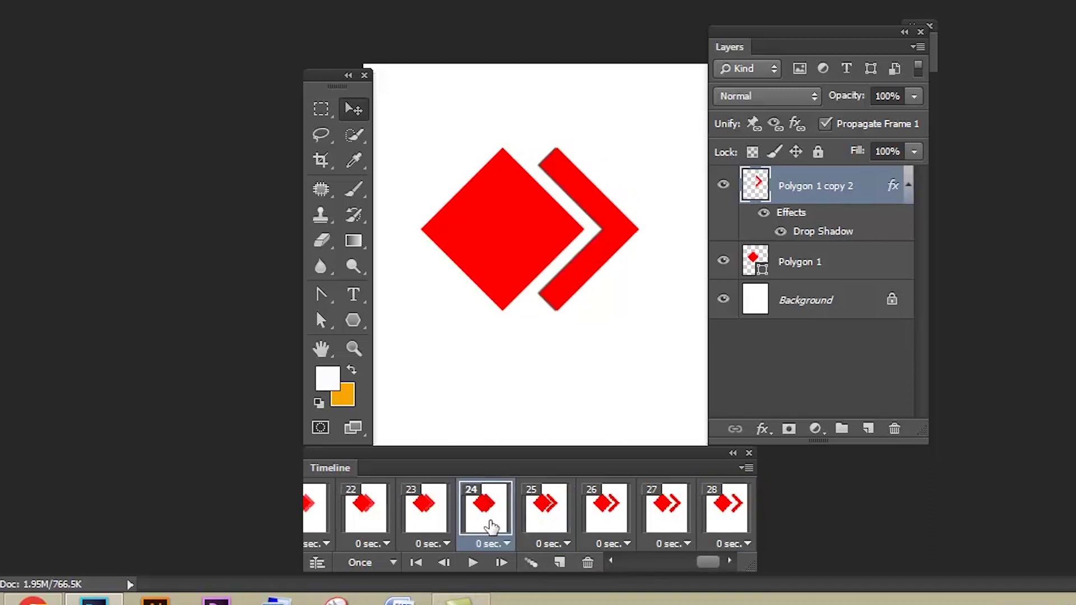
{"action": "left_click", "coordinate": [548, 512], "text": "shift"}
- Tween frames 24–25 with 2 in-between frames and review the new frames
{"action": "left_click", "coordinate": [530, 562]}
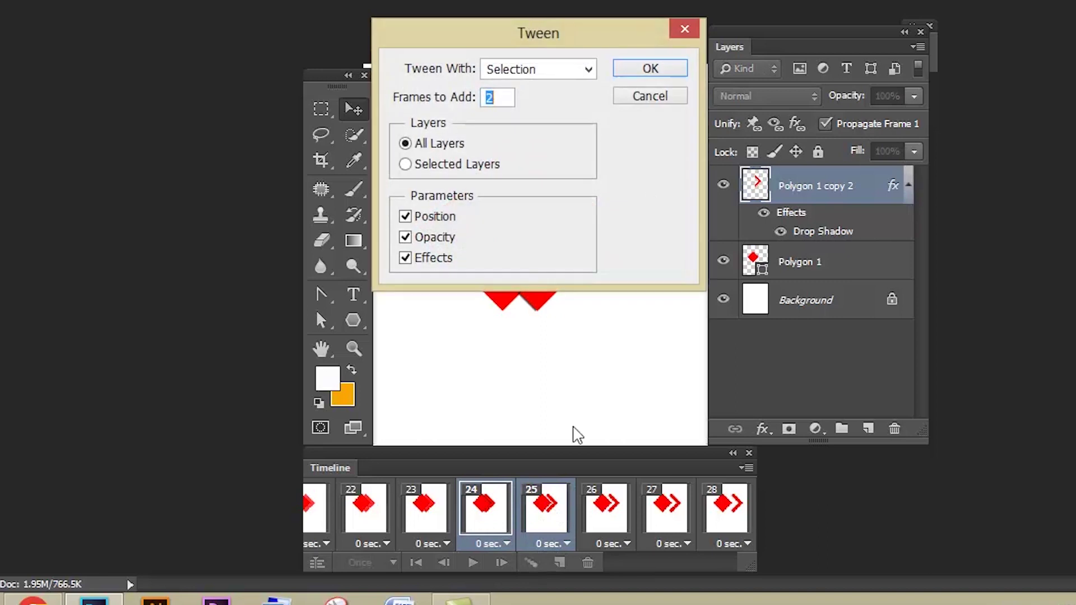
{"action": "left_click", "coordinate": [645, 72]}
{"action": "left_click", "coordinate": [555, 523]}
{"action": "left_click", "coordinate": [605, 519]}
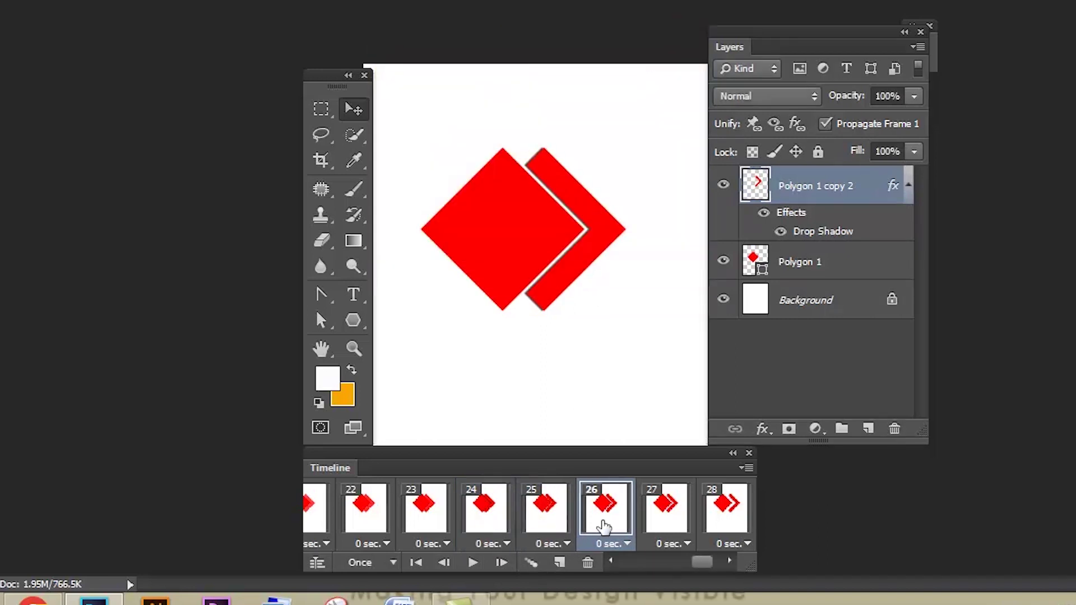
{"action": "left_click", "coordinate": [658, 528]}
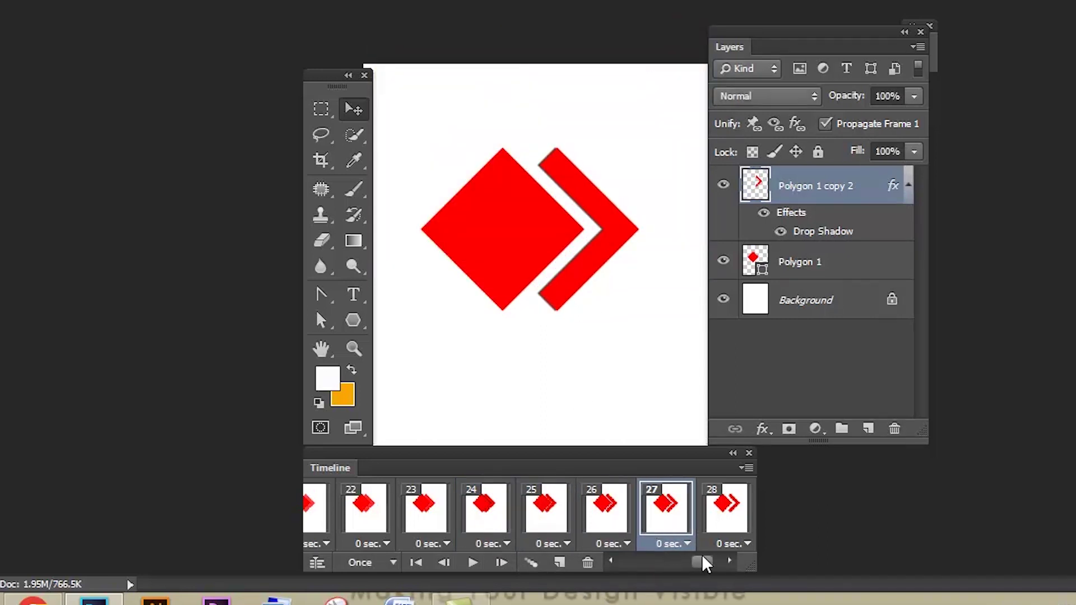
- Tween frames 27–28 to smooth the chevron's slide, then review frames 28–30
{"action": "left_click_drag", "start_coordinate": [704, 556], "coordinate": [712, 557]}
{"action": "left_click", "coordinate": [589, 521]}
{"action": "left_click", "coordinate": [552, 521], "text": "shift"}
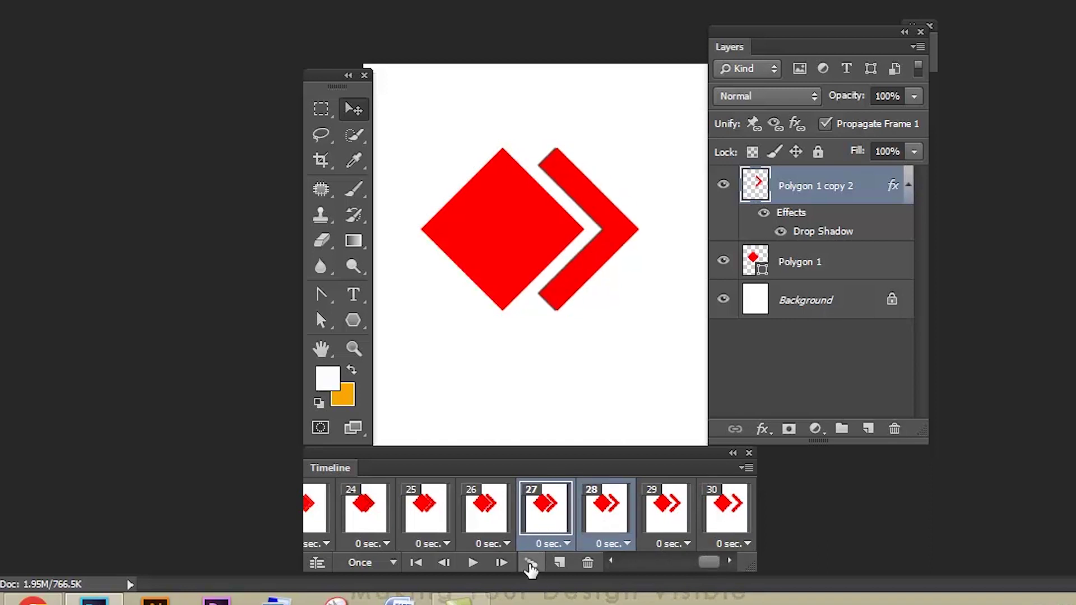
{"action": "left_click", "coordinate": [530, 567]}
{"action": "left_click", "coordinate": [648, 67]}
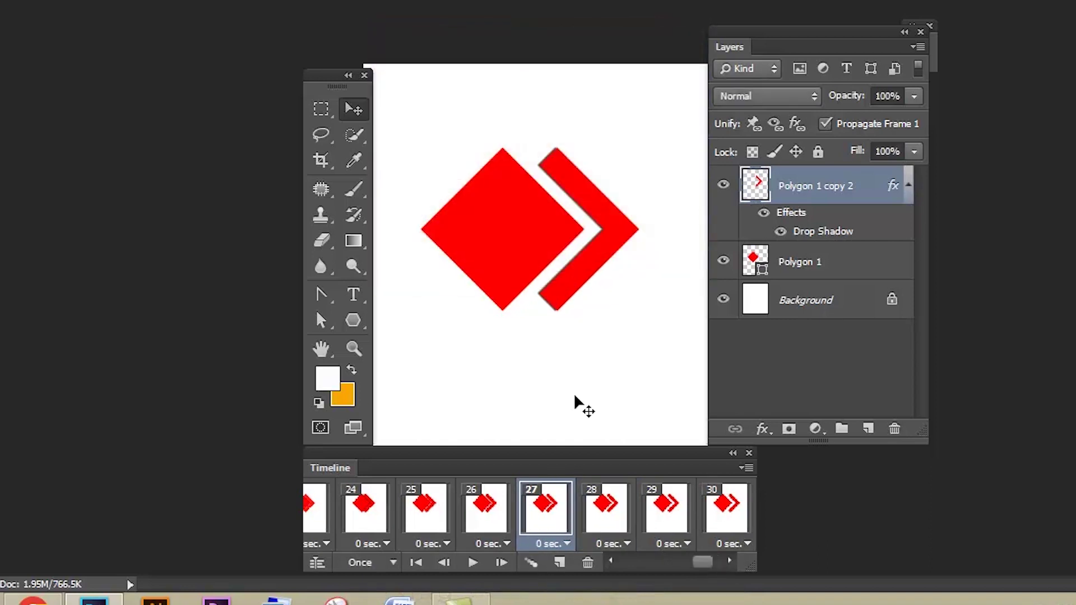
{"action": "left_click", "coordinate": [607, 520]}
{"action": "left_click", "coordinate": [669, 513]}
{"action": "left_click", "coordinate": [719, 527]}
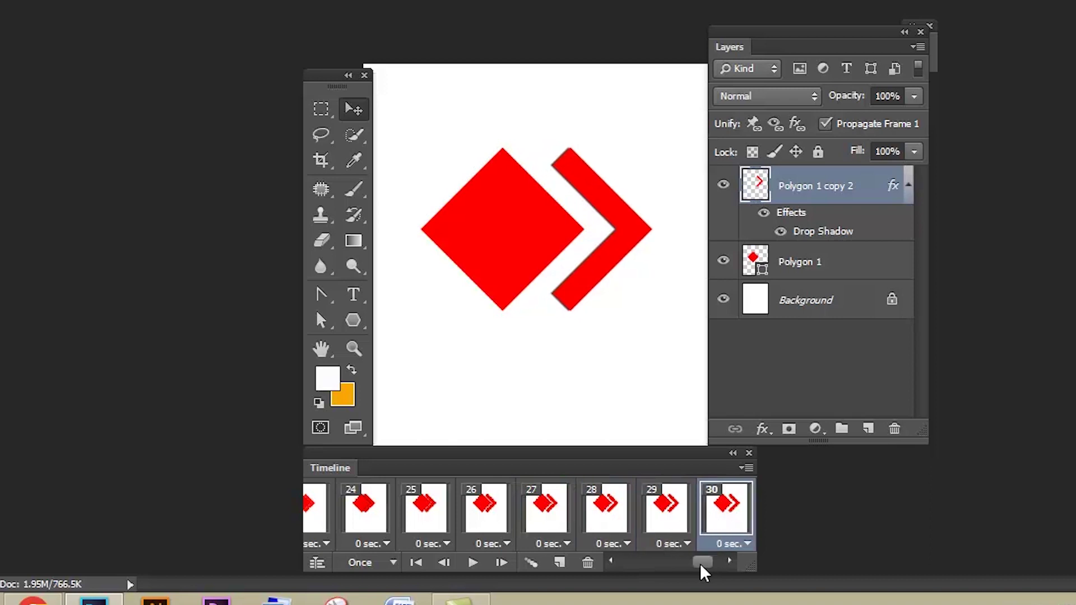
- Tween frames 30–31 with 2 added frames, extending the animation to frame 32
{"action": "left_click_drag", "start_coordinate": [700, 563], "coordinate": [715, 563]}
{"action": "left_click", "coordinate": [665, 515], "text": "shift"}
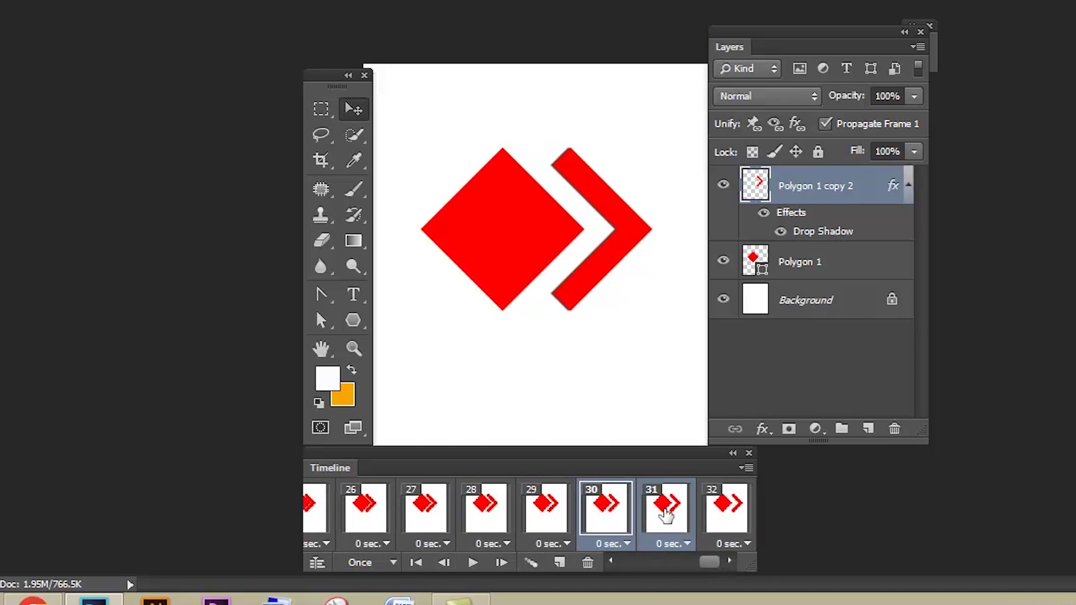
{"action": "left_click", "coordinate": [530, 562]}
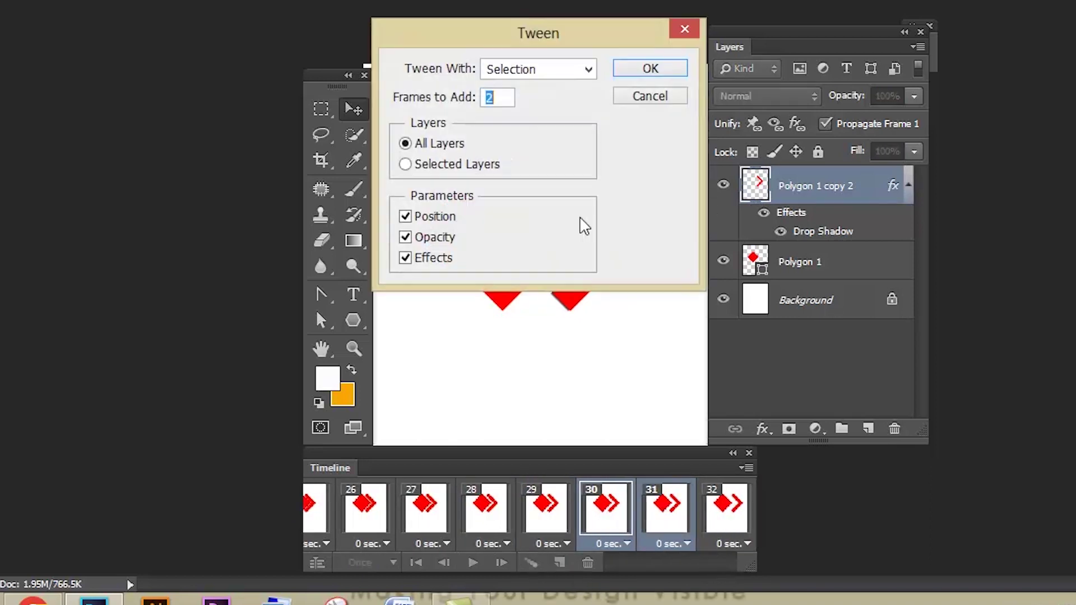
{"action": "left_click", "coordinate": [644, 67]}
{"action": "left_click", "coordinate": [664, 526]}
{"action": "left_click", "coordinate": [718, 526]}
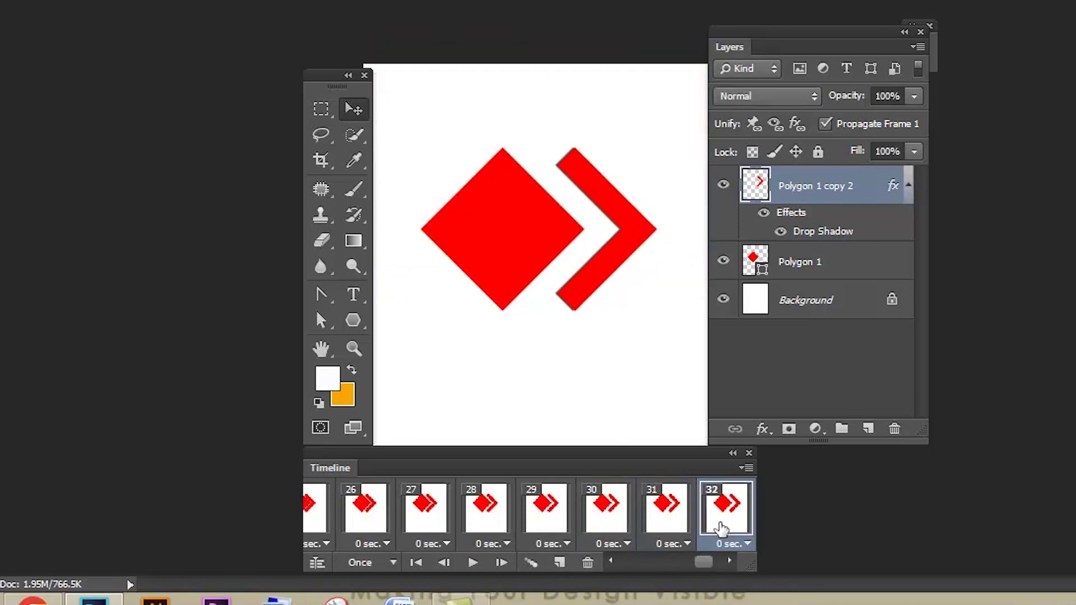
- Tween frames 33 and 34 to add in-between frames of the sliding chevron
{"action": "left_click_drag", "start_coordinate": [701, 560], "coordinate": [731, 563]}
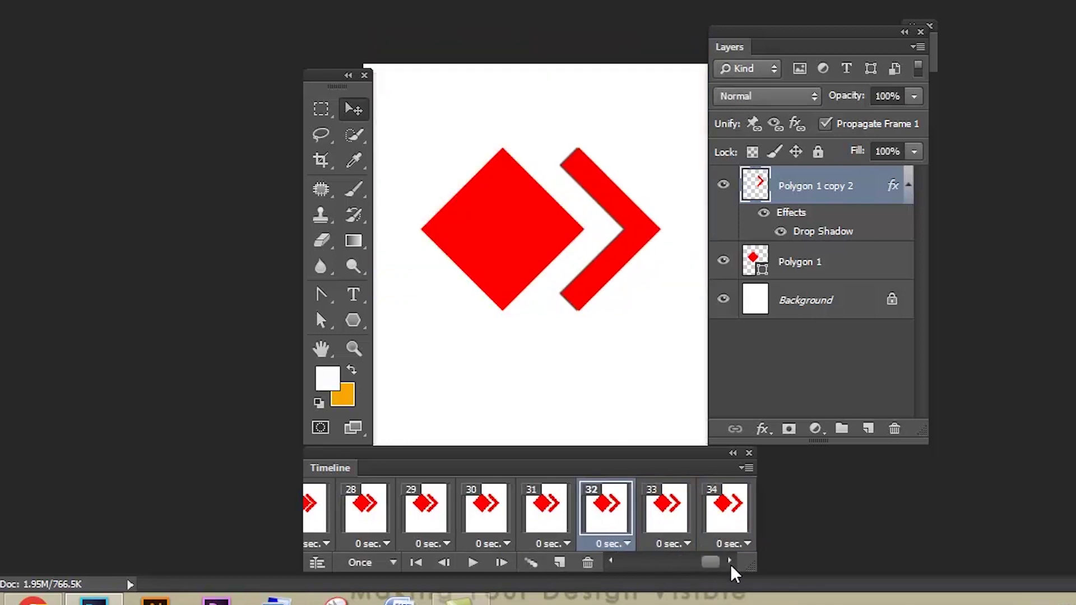
{"action": "left_click", "coordinate": [673, 521]}
{"action": "left_click", "coordinate": [727, 520], "text": "shift"}
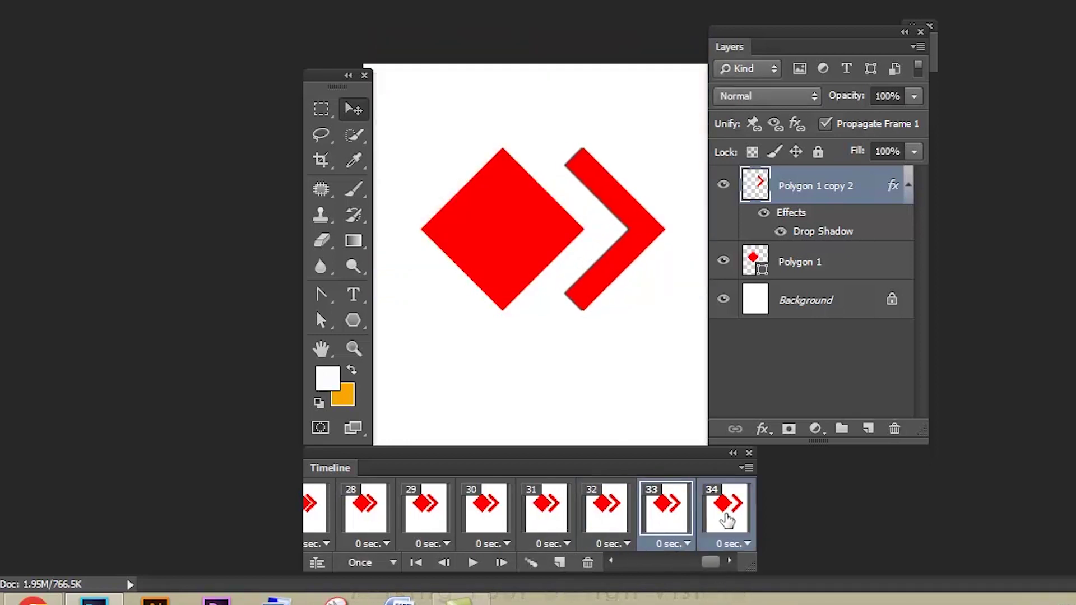
{"action": "left_click", "coordinate": [530, 562]}
{"action": "left_click", "coordinate": [651, 76]}
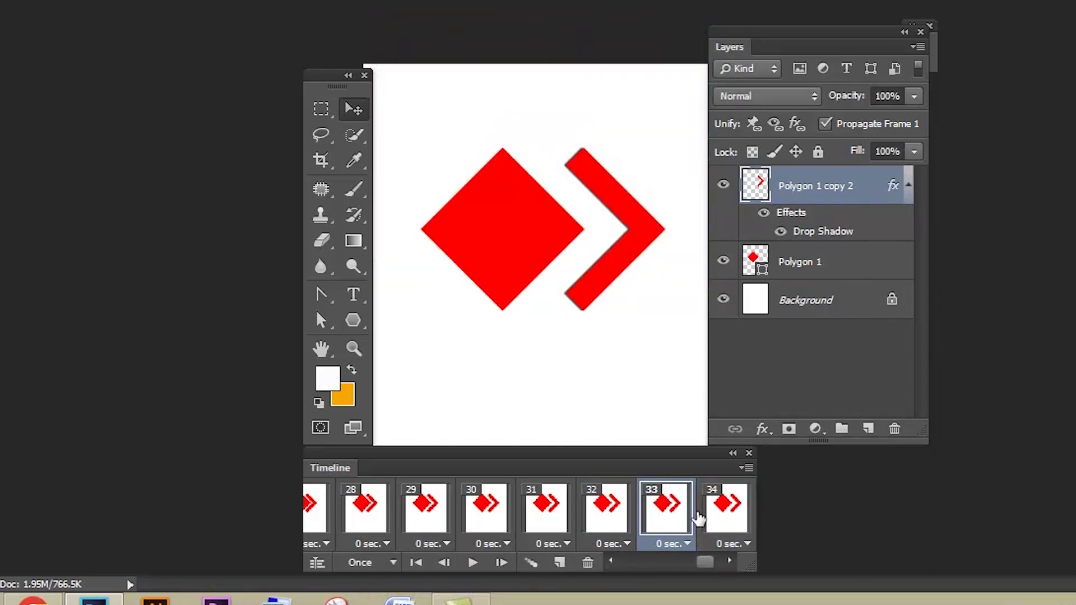
- Step through frames 34, 35 and 36 to check the chevron moving further right
{"action": "left_click", "coordinate": [703, 512]}
{"action": "left_click_drag", "start_coordinate": [704, 563], "coordinate": [725, 567]}
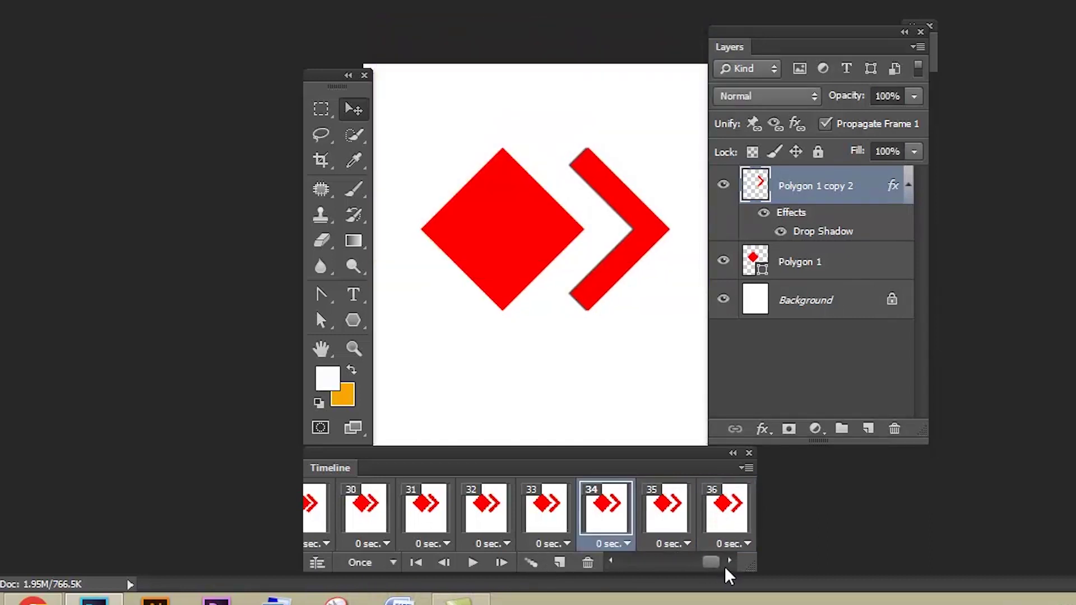
{"action": "left_click", "coordinate": [666, 523]}
{"action": "left_click", "coordinate": [716, 525]}
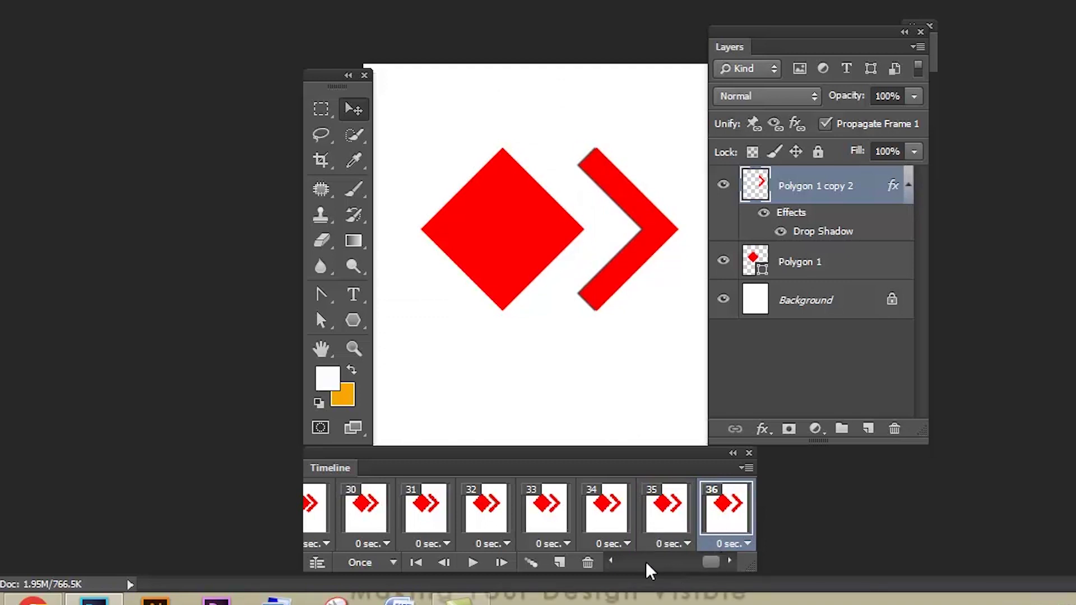
- Give all 36 frames a 0.1-second delay and play the animation preview
{"action": "left_click_drag", "start_coordinate": [710, 563], "coordinate": [617, 561]}
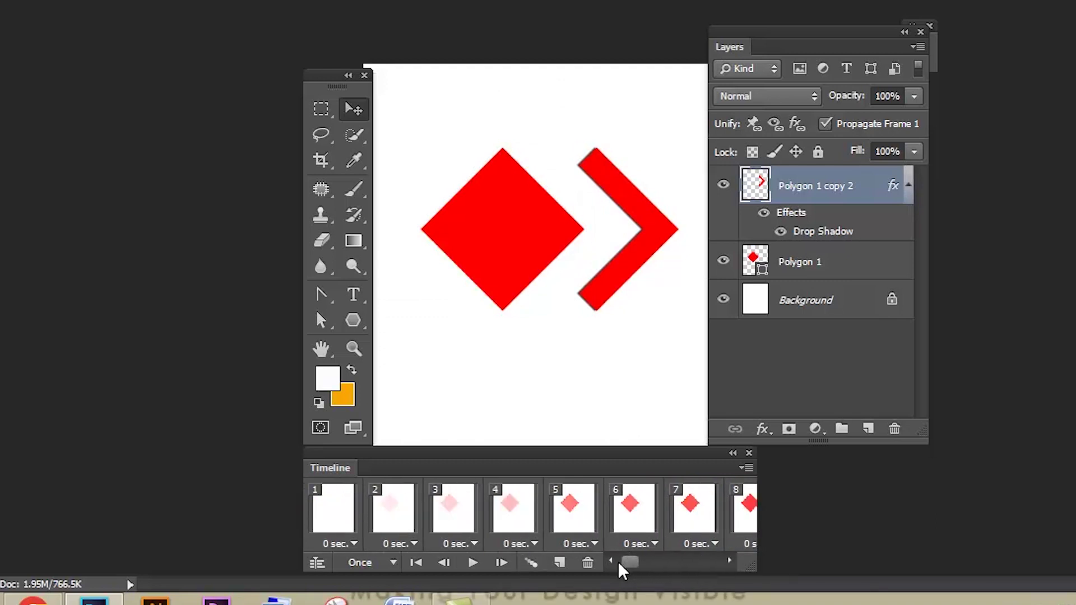
{"action": "left_click", "coordinate": [322, 522], "text": "shift"}
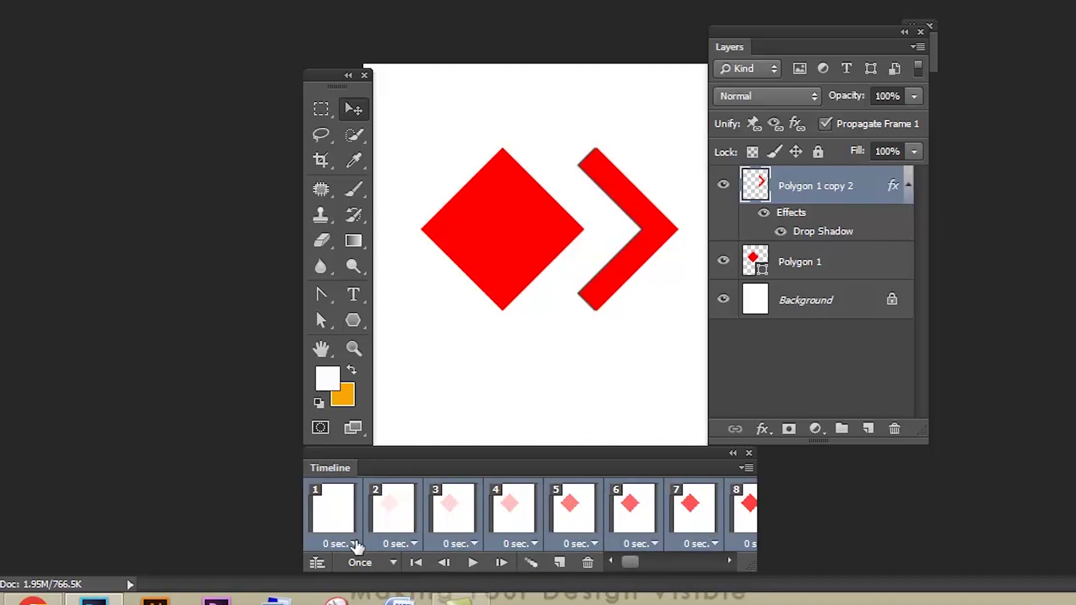
{"action": "left_click", "coordinate": [395, 544]}
{"action": "left_click", "coordinate": [394, 334]}
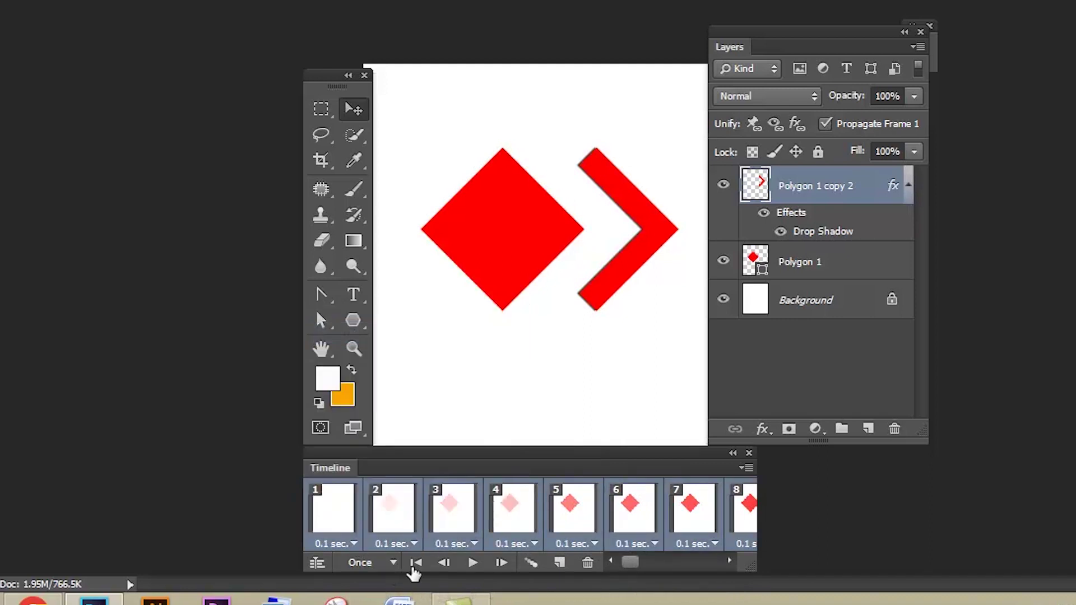
{"action": "left_click", "coordinate": [475, 571]}
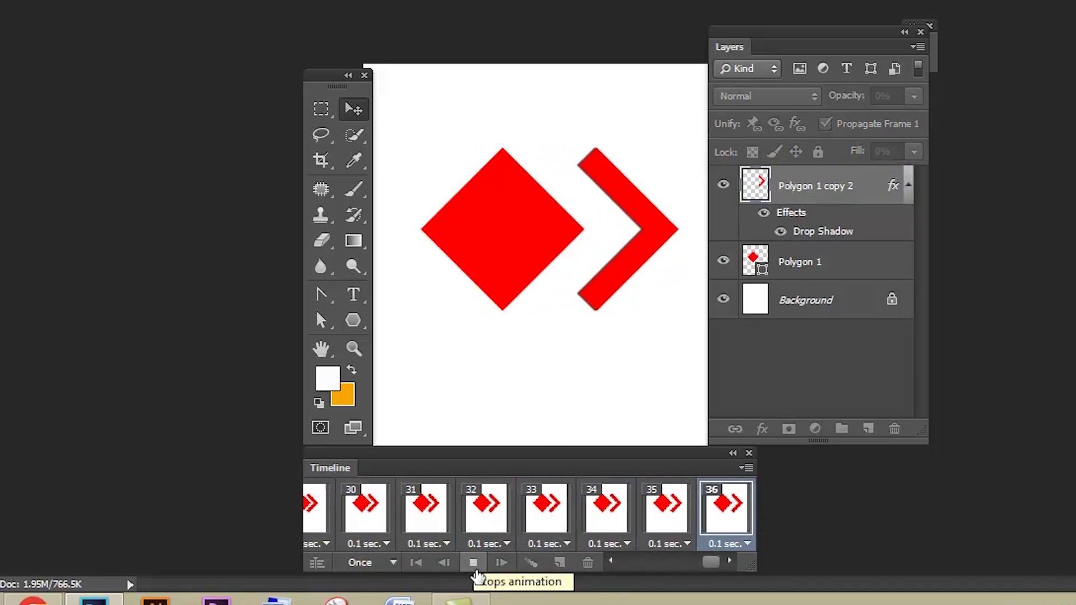
- Set looping to Forever, preview and stop playback, then duplicate the last frame as frame 37
{"action": "left_click", "coordinate": [385, 563]}
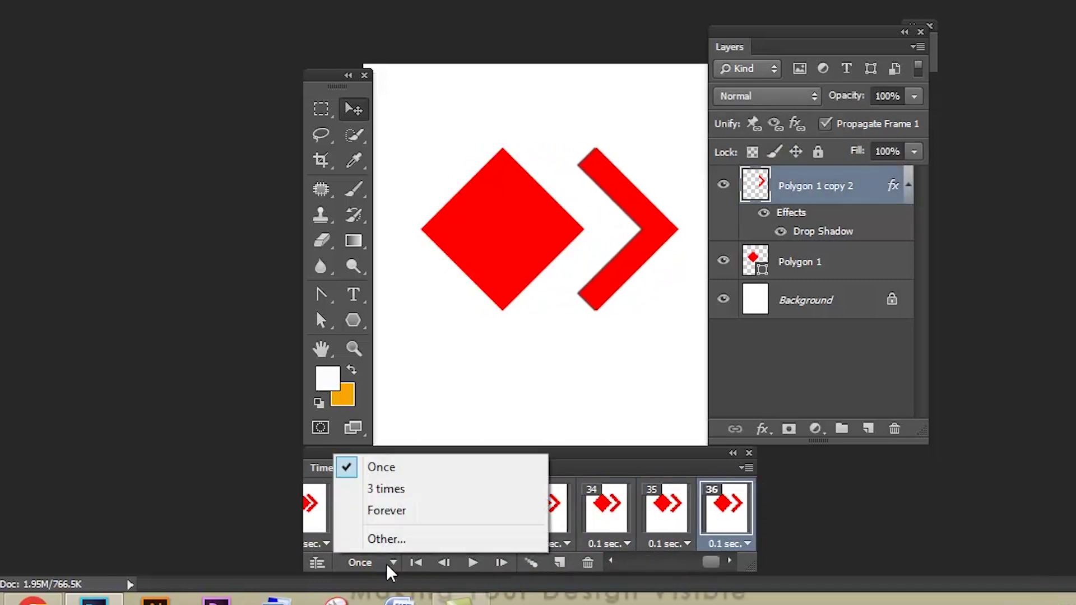
{"action": "left_click", "coordinate": [396, 509]}
{"action": "left_click", "coordinate": [476, 568]}
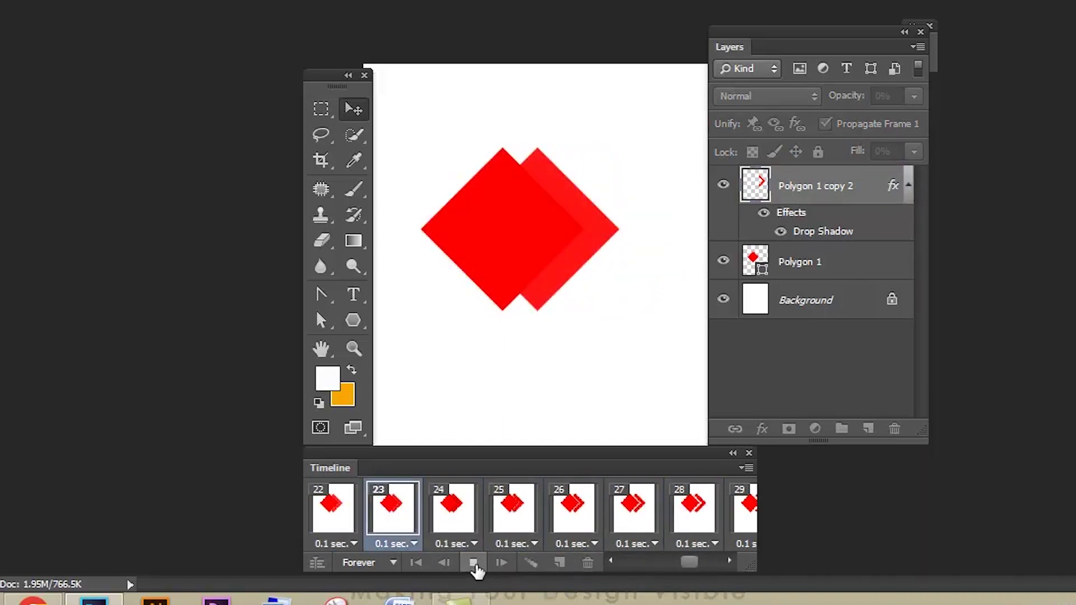
{"action": "left_click", "coordinate": [471, 574]}
{"action": "left_click_drag", "start_coordinate": [640, 573], "coordinate": [748, 593]}
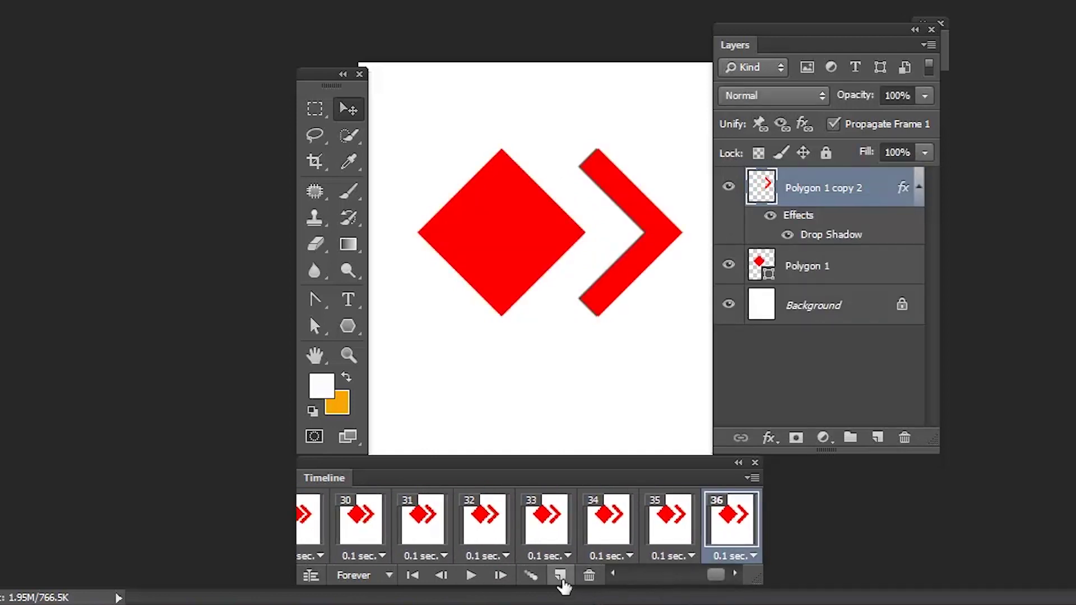
{"action": "left_click", "coordinate": [560, 576]}
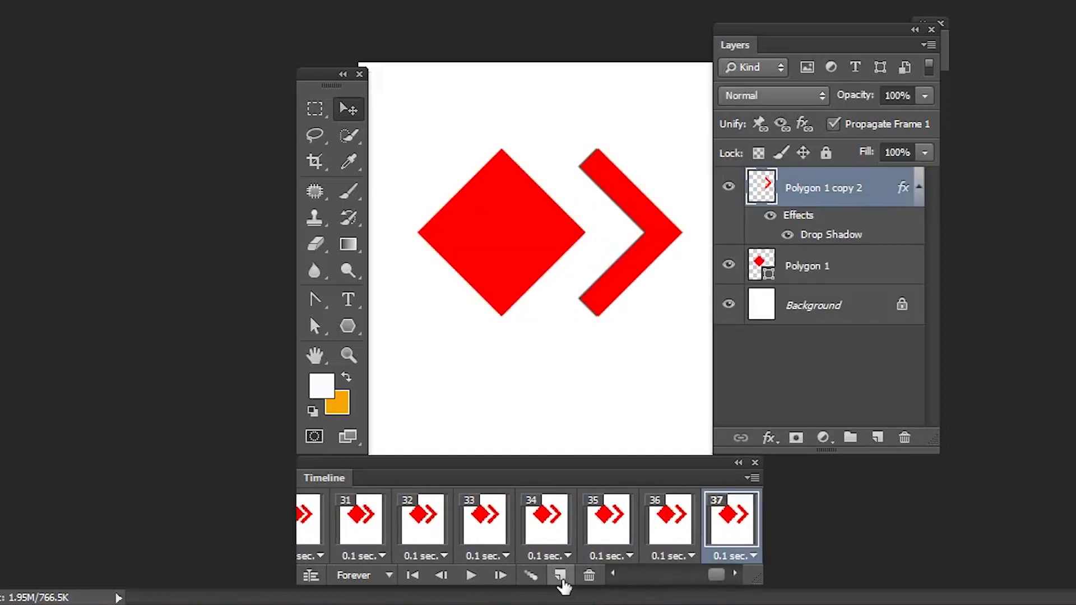
- Type the Anydesk text below the logo and set its font to Times New Roman
{"action": "left_click", "coordinate": [348, 303]}
{"action": "left_click", "coordinate": [446, 357]}
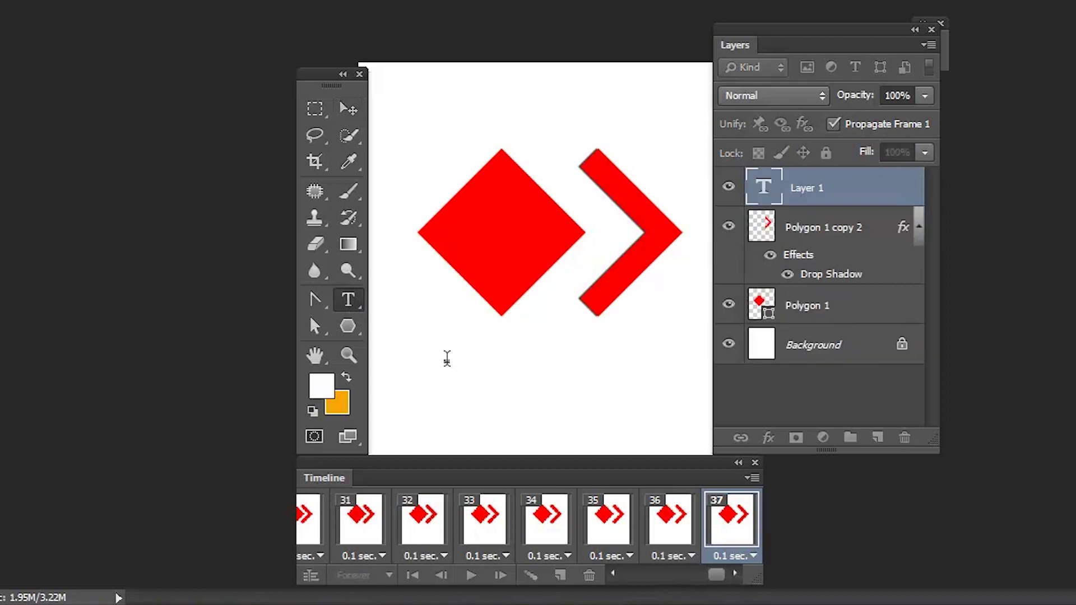
{"action": "type", "text": "ANYDE"}
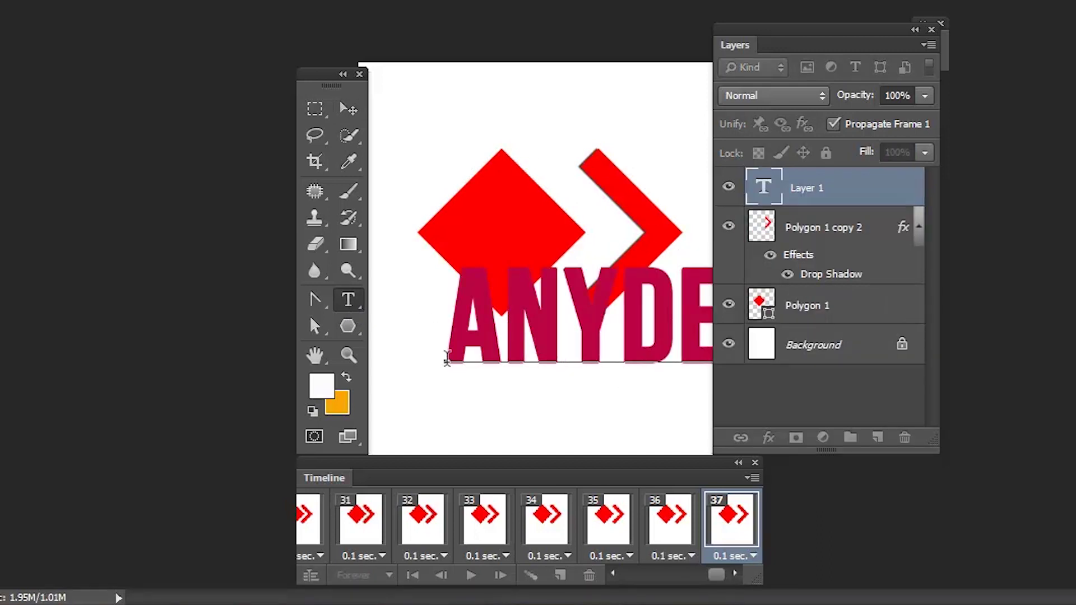
{"action": "key", "text": "ctrl+a"}
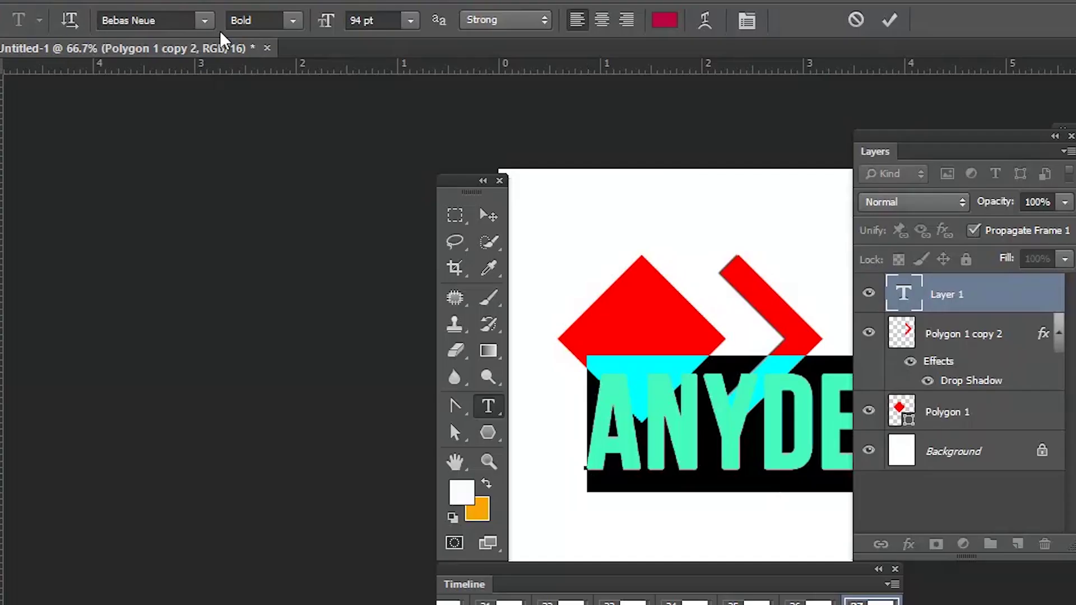
{"action": "left_click", "coordinate": [205, 20]}
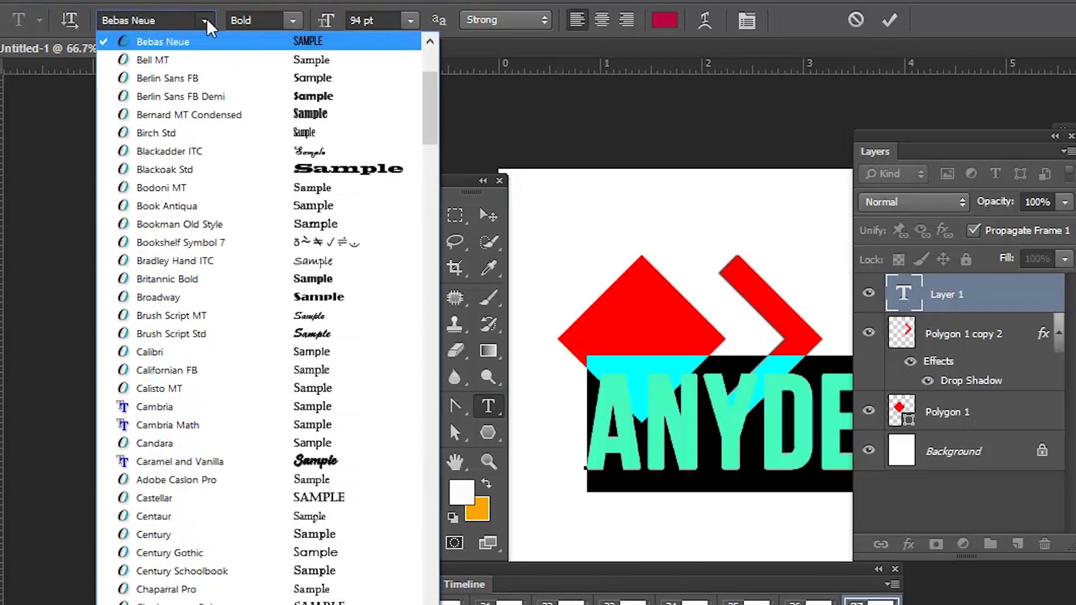
{"action": "left_click", "coordinate": [166, 21]}
{"action": "type", "text": "Times"}
{"action": "left_click", "coordinate": [252, 21]}
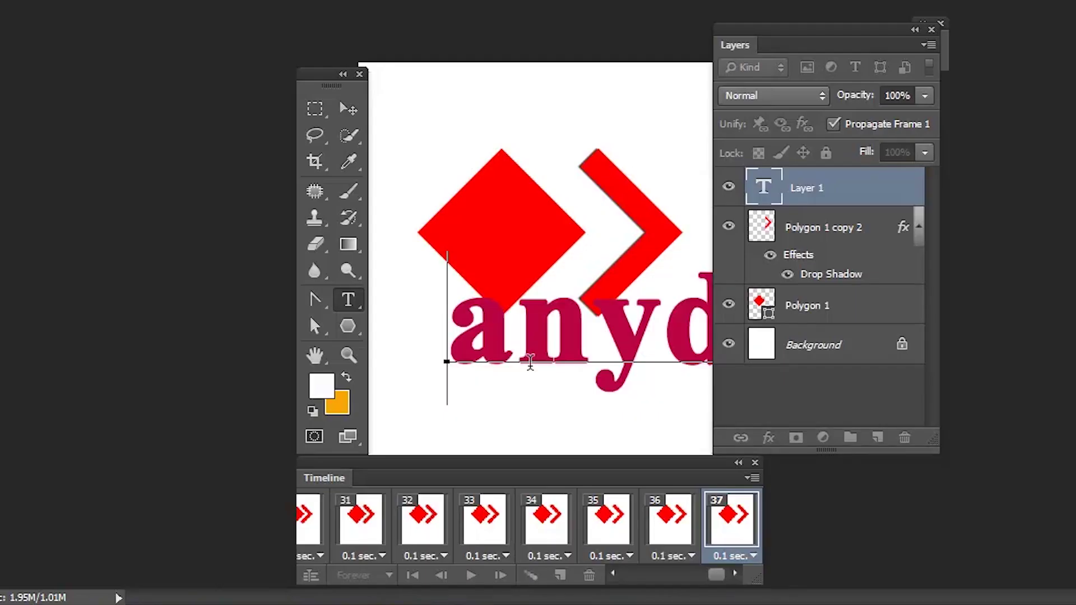
{"action": "key", "text": "Delete"}
{"action": "type", "text": "A"}
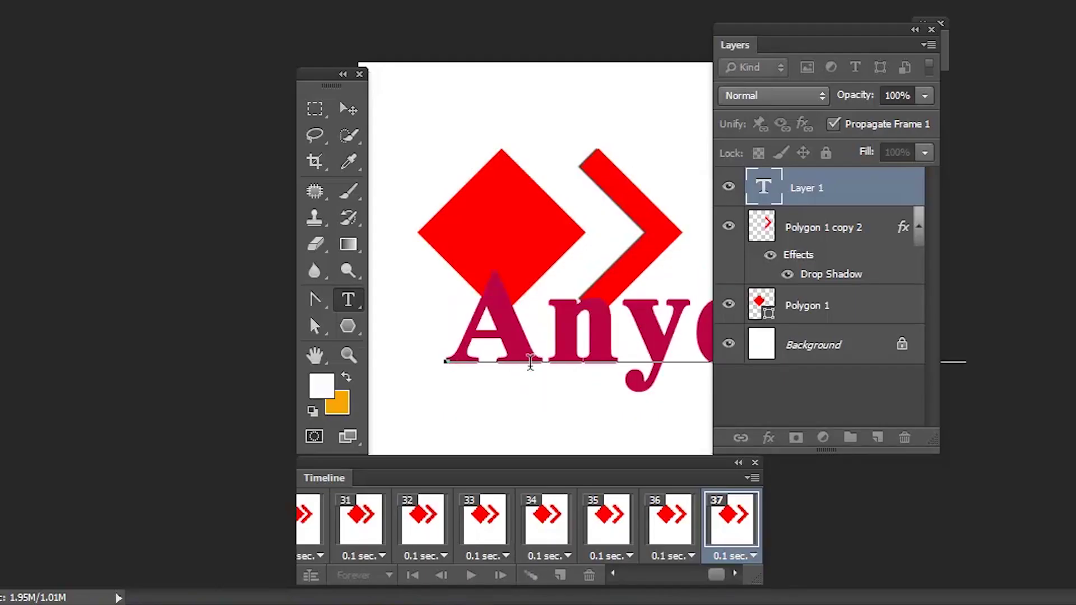
- Colour the text red, sampled from the chevron
{"action": "key", "text": "ctrl+a"}
{"action": "left_click", "coordinate": [524, 45]}
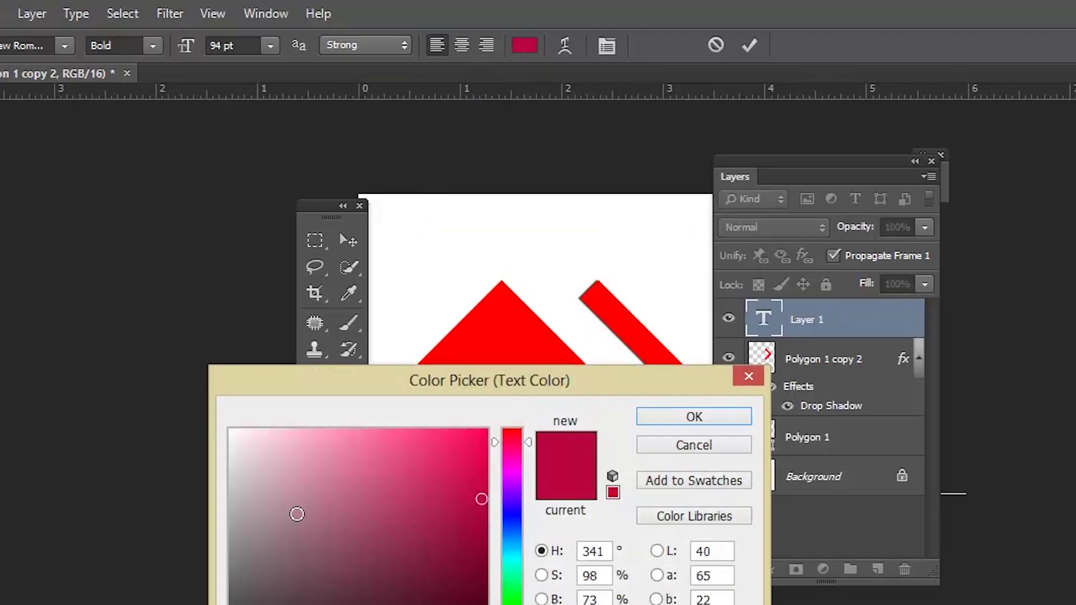
{"action": "left_click", "coordinate": [675, 356]}
{"action": "left_click", "coordinate": [693, 416]}
- Enlarge the text to 36 pt and centre it beneath the diamond and chevron
{"action": "left_click", "coordinate": [270, 46]}
{"action": "left_click", "coordinate": [255, 210]}
{"action": "left_click", "coordinate": [270, 45]}
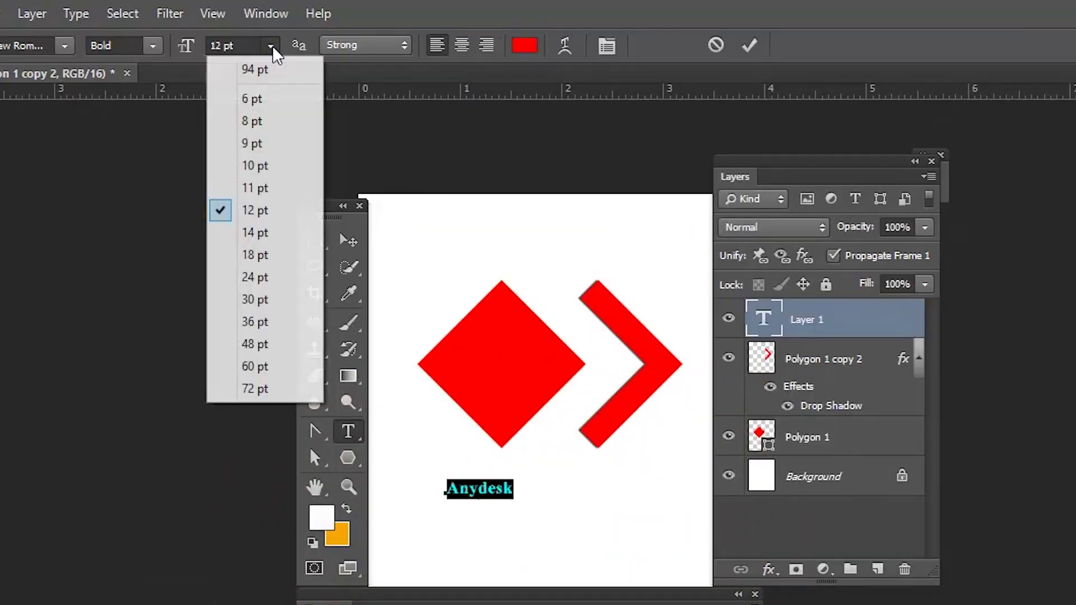
{"action": "left_click", "coordinate": [264, 277]}
{"action": "left_click", "coordinate": [270, 45]}
{"action": "left_click", "coordinate": [264, 300]}
{"action": "left_click", "coordinate": [270, 47]}
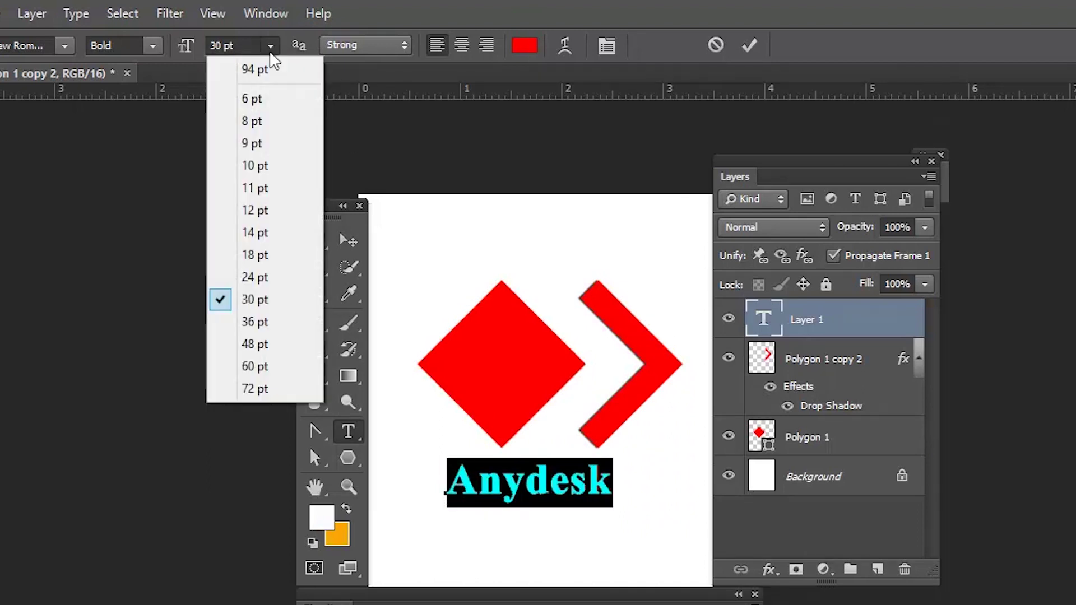
{"action": "left_click", "coordinate": [266, 322]}
{"action": "left_click_drag", "start_coordinate": [560, 348], "coordinate": [573, 364]}
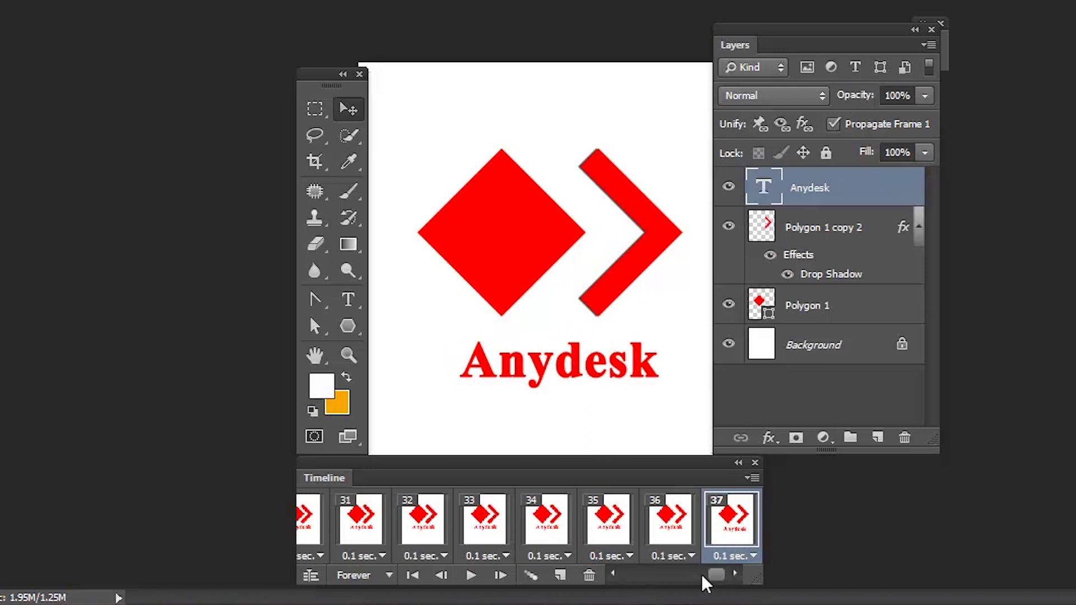
{"action": "left_click", "coordinate": [689, 542]}
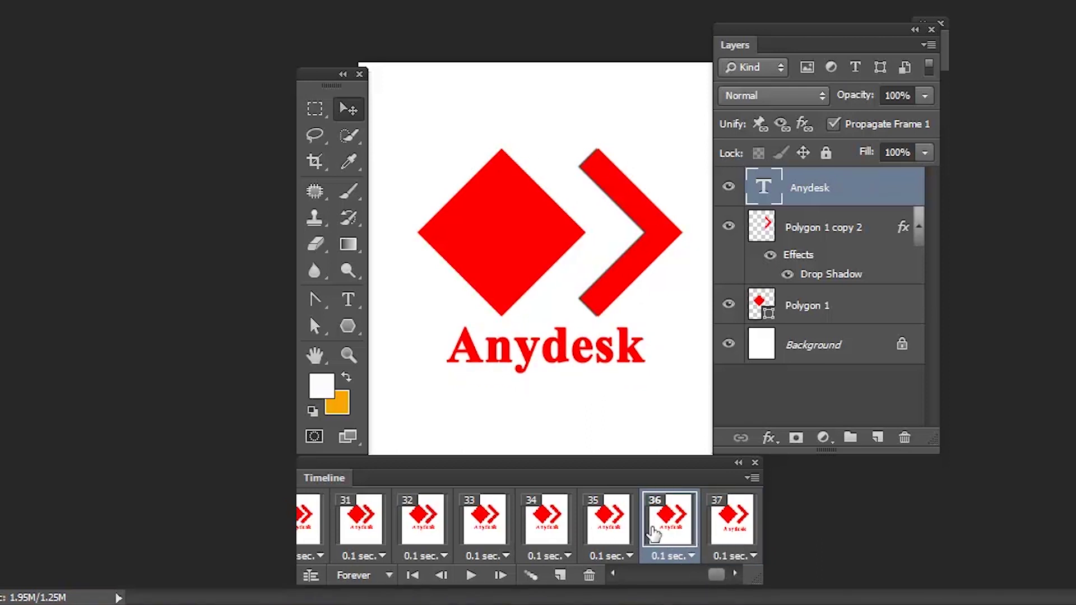
- Hide the Anydesk text layer in frames 1 through 36
{"action": "left_click", "coordinate": [728, 187]}
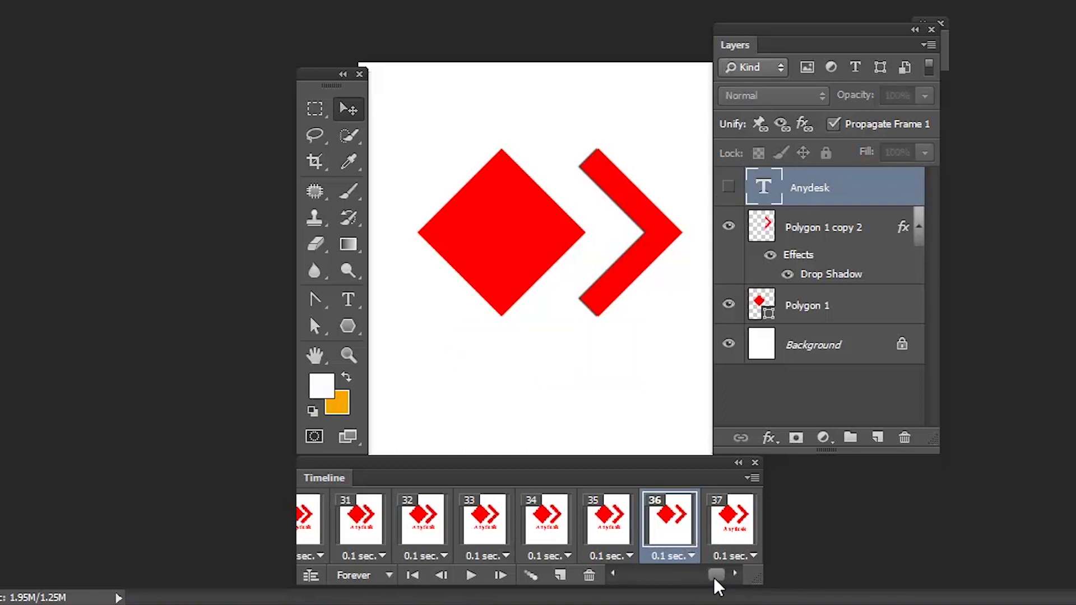
{"action": "left_click", "coordinate": [611, 538]}
{"action": "left_click_drag", "start_coordinate": [715, 576], "coordinate": [631, 574]}
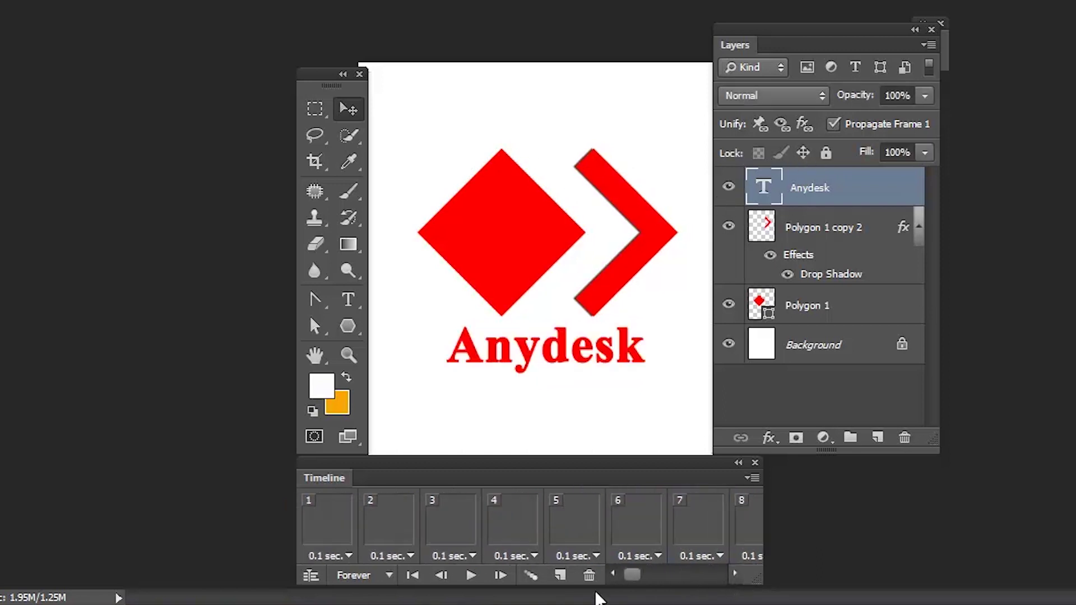
{"action": "left_click", "coordinate": [339, 546], "text": "shift"}
{"action": "left_click", "coordinate": [725, 190]}
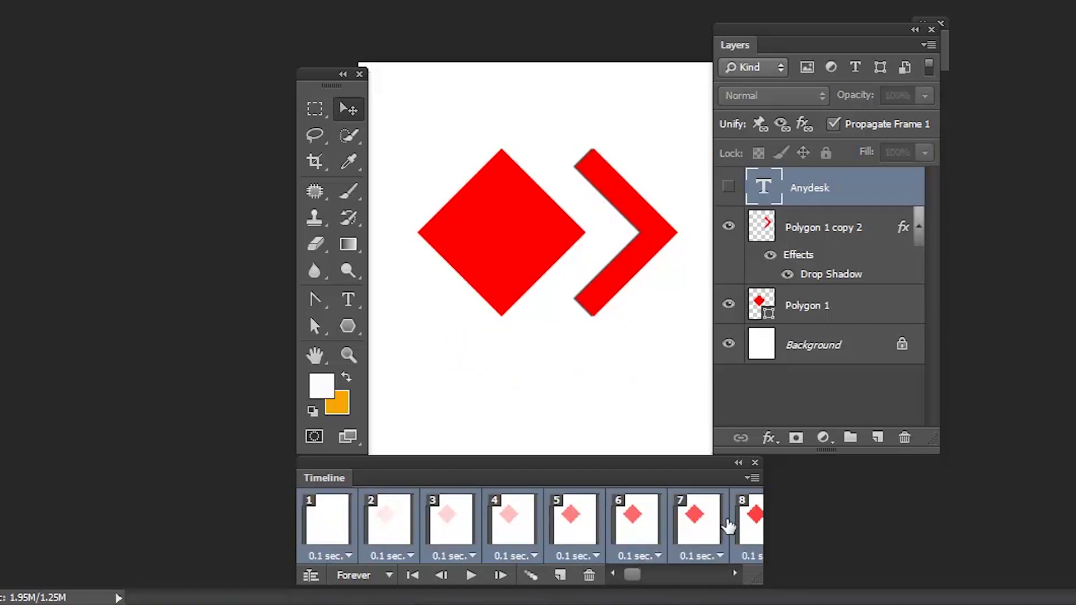
- Confirm the text shows only in frame 37 and nudge it slightly left
{"action": "left_click", "coordinate": [666, 573]}
{"action": "left_click", "coordinate": [711, 574]}
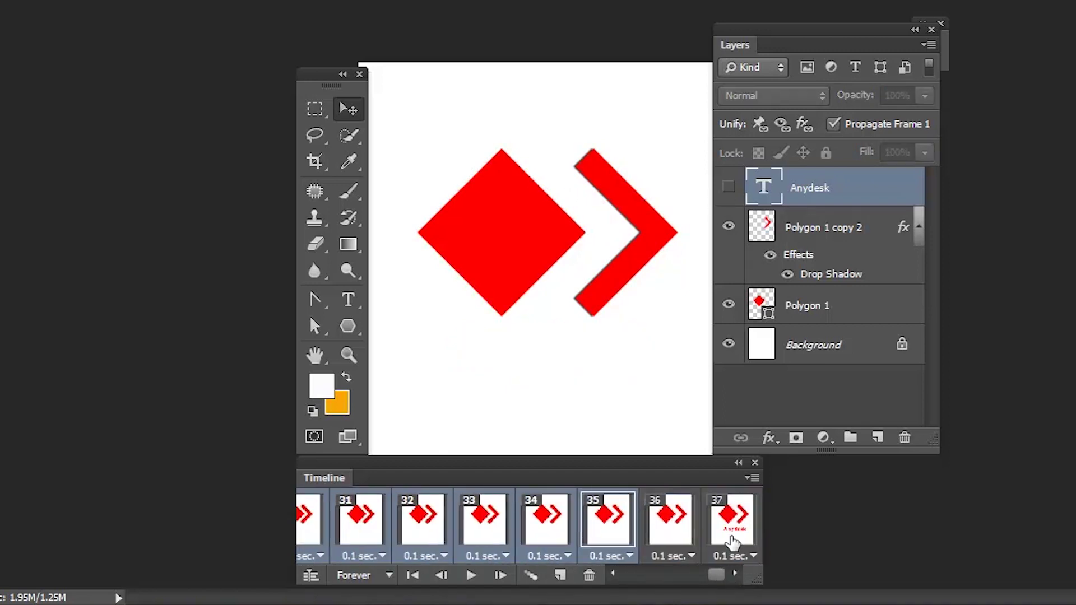
{"action": "left_click", "coordinate": [731, 535]}
{"action": "left_click", "coordinate": [678, 535]}
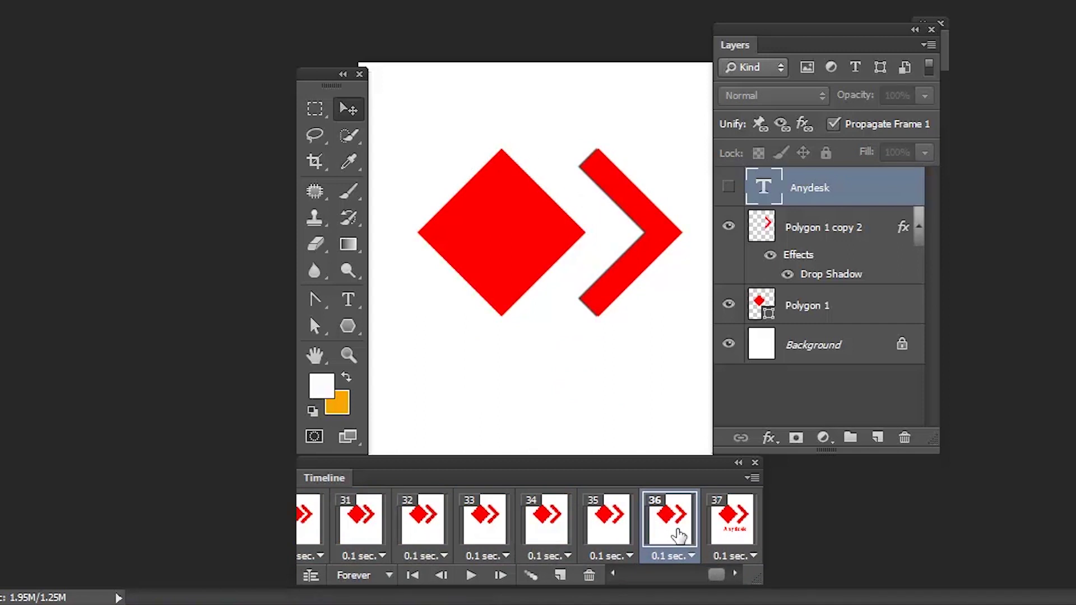
{"action": "left_click", "coordinate": [725, 537]}
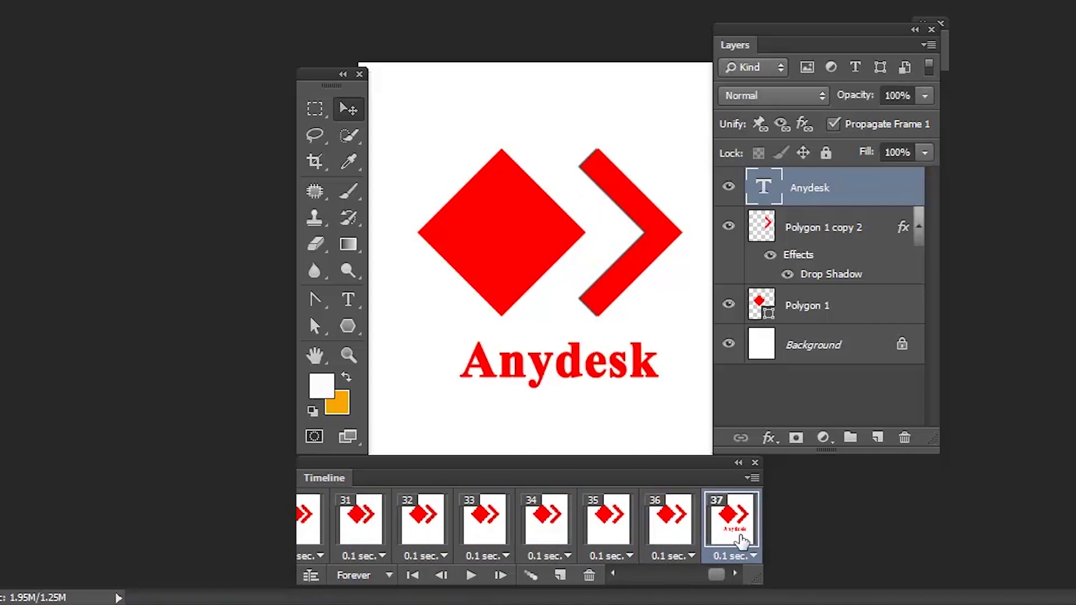
{"action": "key", "text": "Left"}
{"action": "key", "text": "Left"}
{"action": "key", "text": "Left"}
{"action": "key", "text": "Left"}
{"action": "key", "text": "Left"}
{"action": "key", "text": "Left"}
{"action": "key", "text": "Left"}
{"action": "key", "text": "Left"}
{"action": "key", "text": "Left"}
{"action": "key", "text": "Left"}
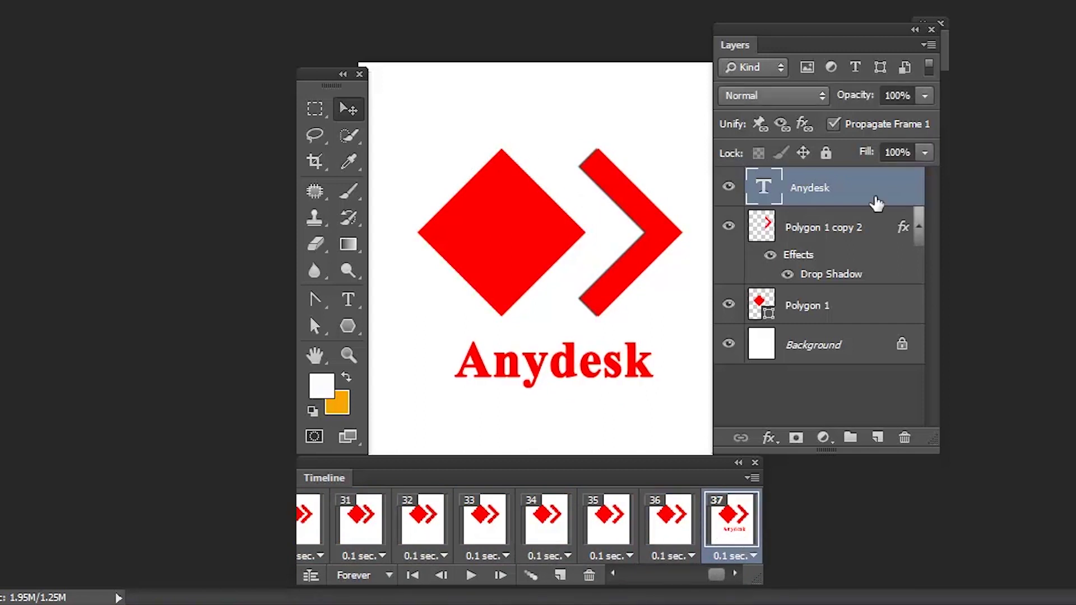
- Create frames 37–39 with the text layer at 0%, 50% and 100% opacity
{"action": "double_click", "coordinate": [898, 96]}
{"action": "type", "text": "0"}
{"action": "key", "text": "Return"}
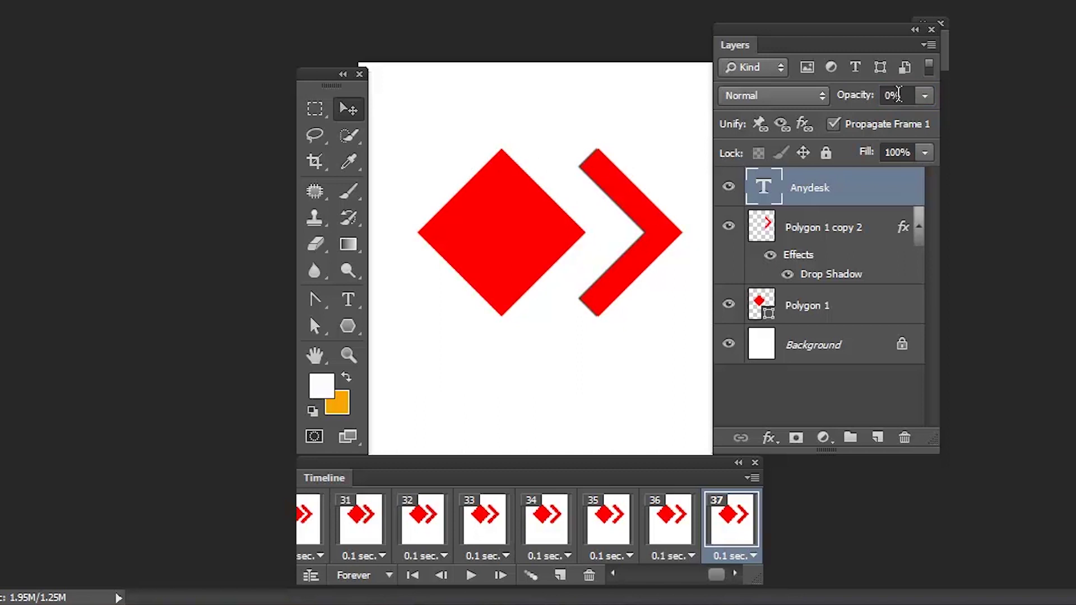
{"action": "left_click", "coordinate": [560, 574]}
{"action": "double_click", "coordinate": [893, 96]}
{"action": "type", "text": "50"}
{"action": "key", "text": "Return"}
{"action": "left_click", "coordinate": [559, 574]}
{"action": "double_click", "coordinate": [895, 96]}
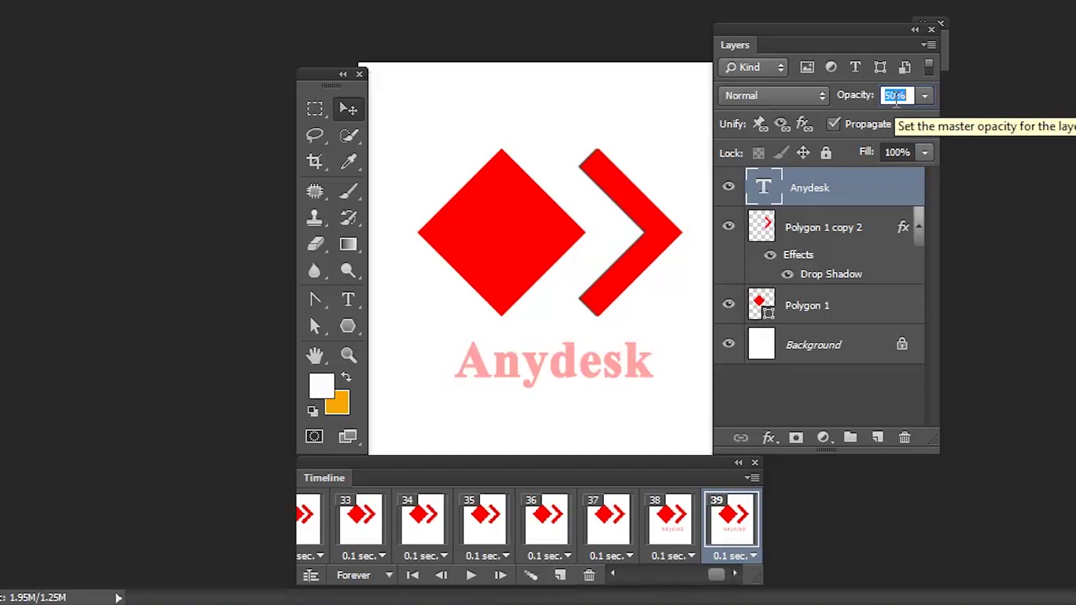
{"action": "type", "text": "100"}
{"action": "key", "text": "Return"}
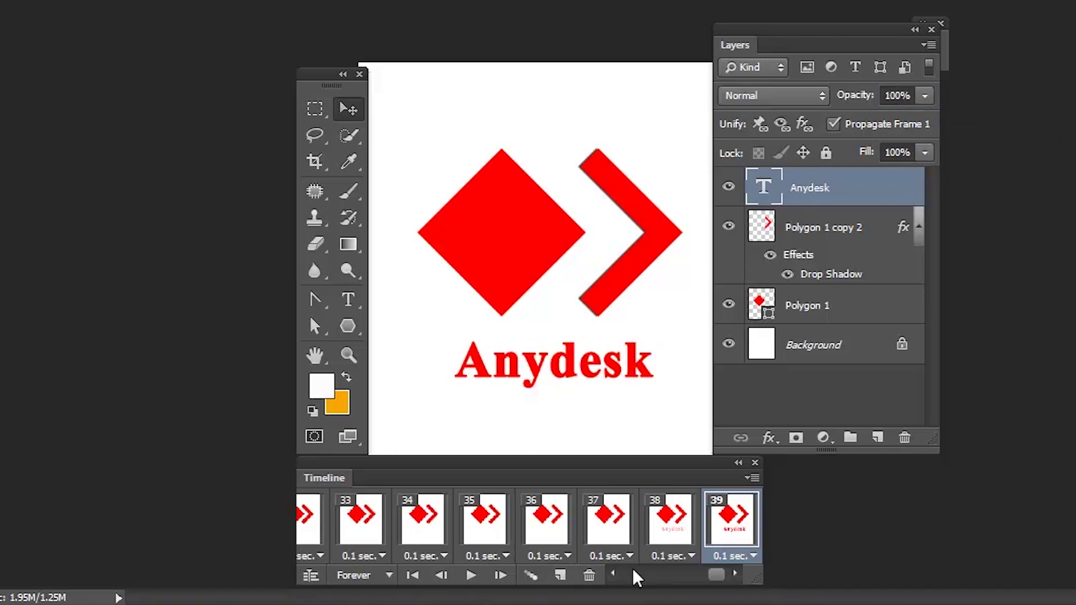
- Compare opacity across frames 37–39, then select frames 37 and 38 for tweening
{"action": "left_click", "coordinate": [679, 540]}
{"action": "left_click", "coordinate": [722, 535]}
{"action": "left_click", "coordinate": [604, 539]}
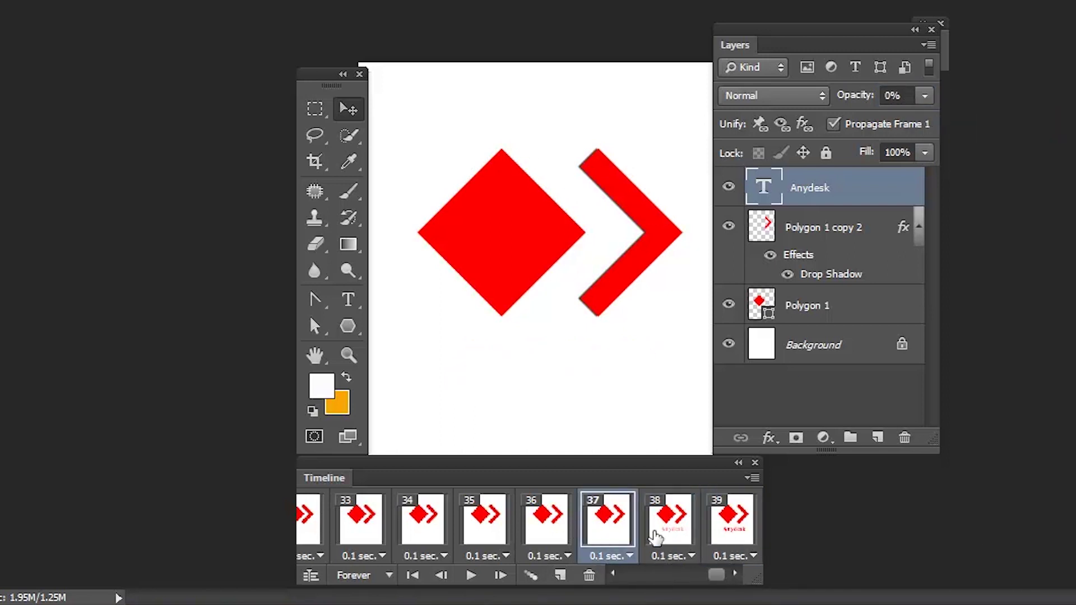
{"action": "left_click", "coordinate": [665, 541]}
{"action": "left_click", "coordinate": [613, 538]}
{"action": "left_click", "coordinate": [663, 539]}
{"action": "left_click", "coordinate": [616, 536]}
{"action": "left_click", "coordinate": [666, 538], "text": "shift"}
{"action": "left_click", "coordinate": [531, 575]}
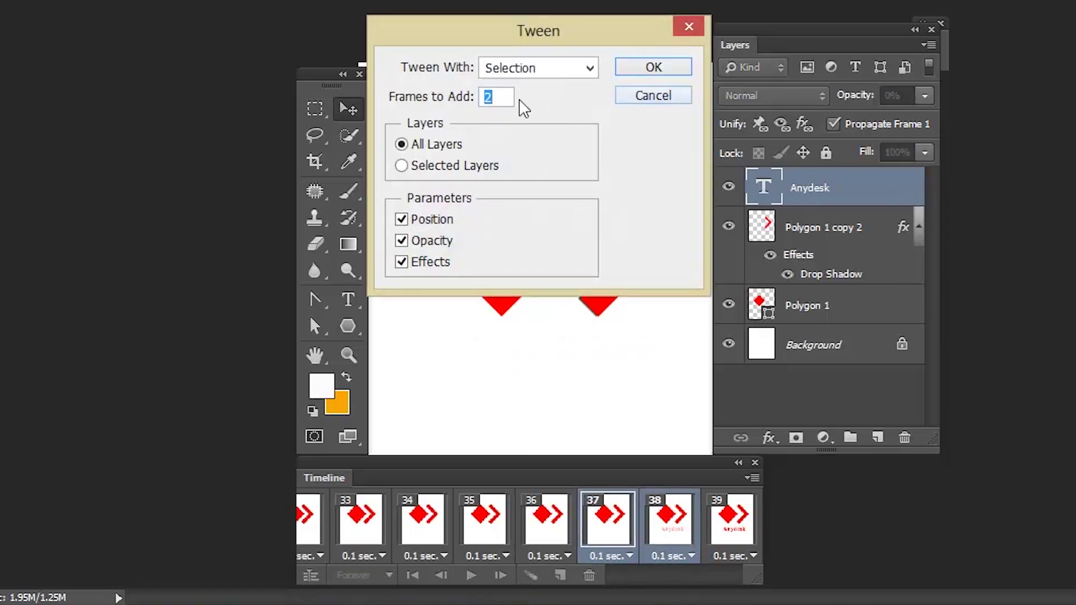
- Add two tweened frames between frames 37 and 38, checking frames 38–41
{"action": "key", "text": "Return"}
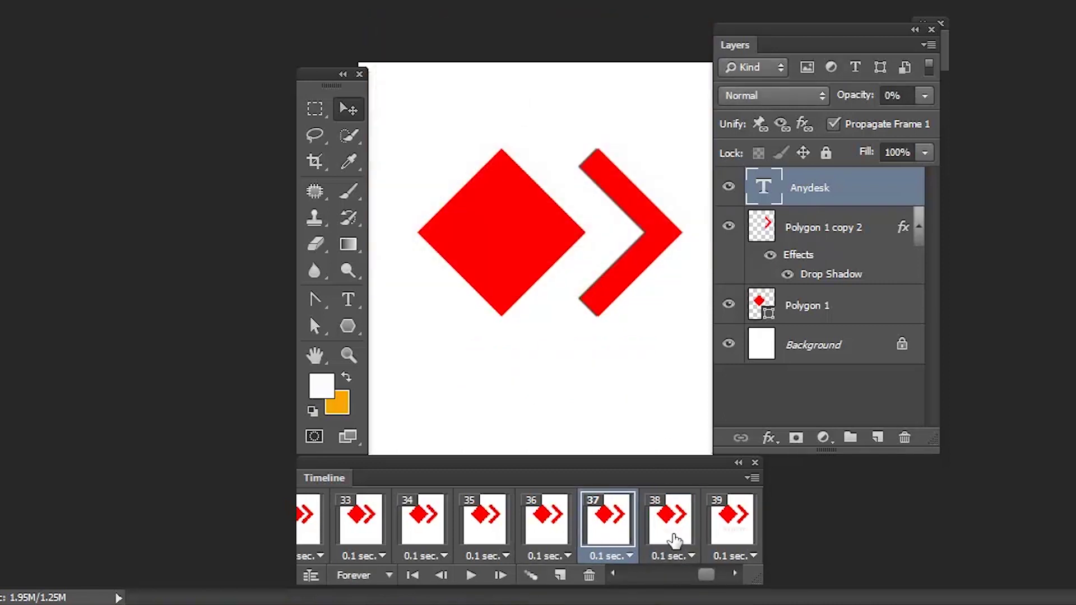
{"action": "left_click", "coordinate": [674, 539]}
{"action": "left_click", "coordinate": [732, 532]}
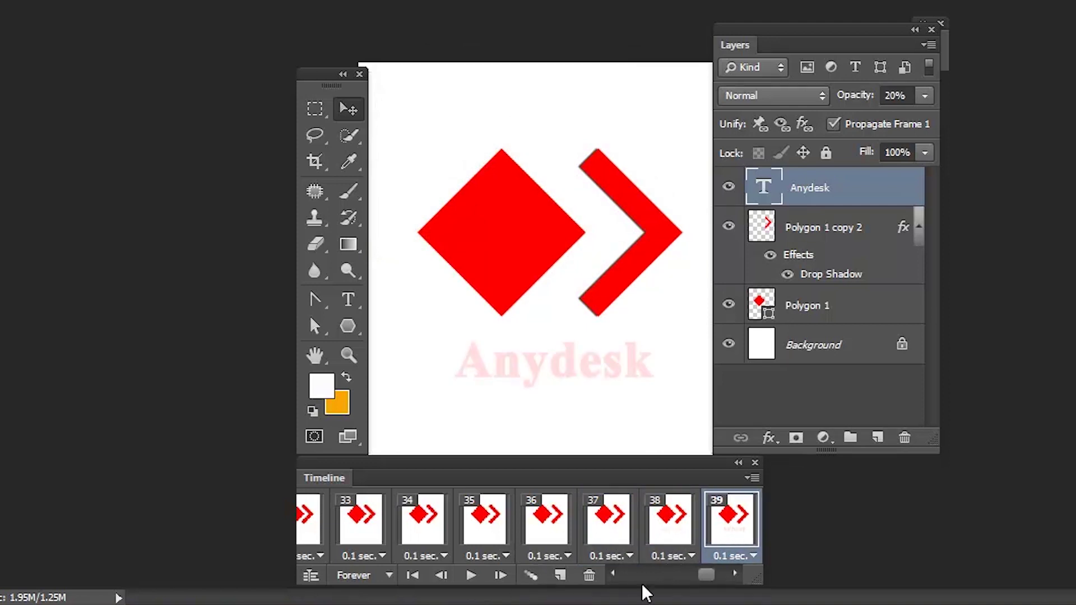
{"action": "left_click_drag", "start_coordinate": [702, 574], "coordinate": [712, 573]}
{"action": "left_click", "coordinate": [547, 526]}
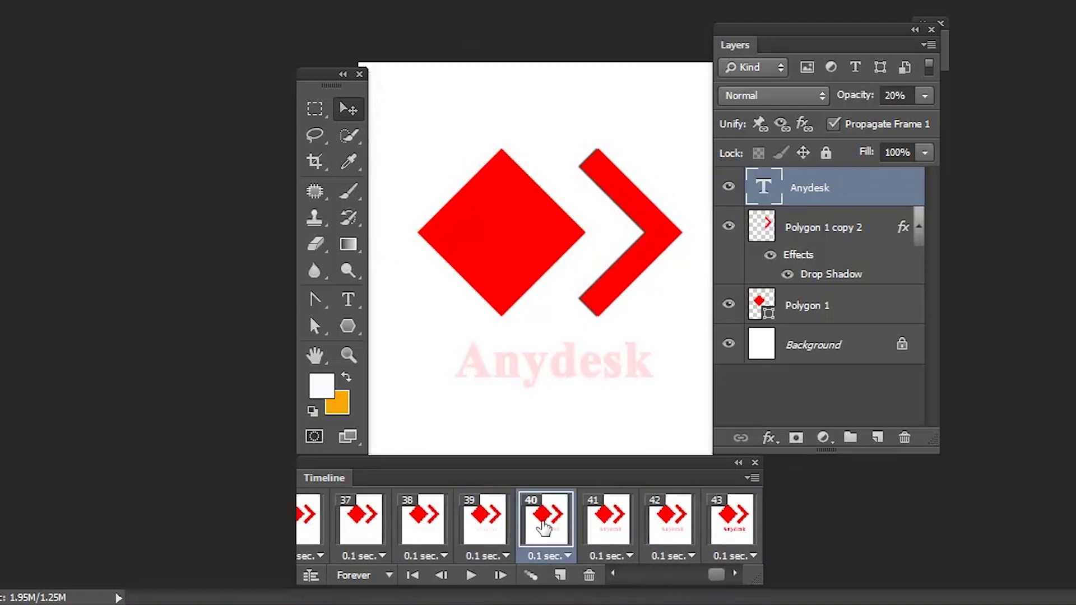
{"action": "left_click", "coordinate": [596, 535]}
- Tween four frames between frames 42 and 43, checking the fade through frame 47
{"action": "left_click", "coordinate": [653, 539]}
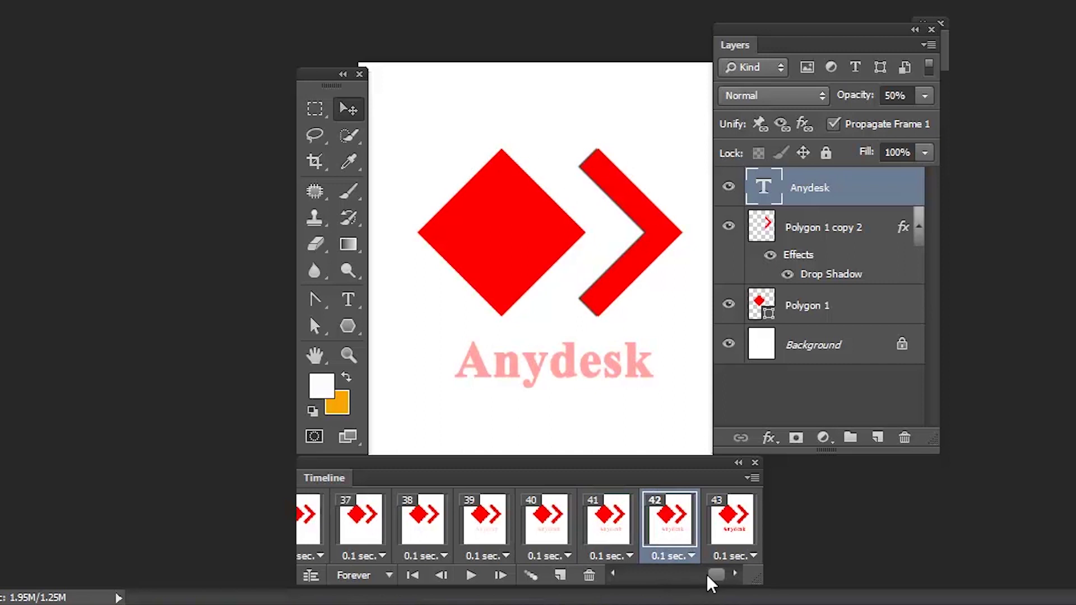
{"action": "left_click", "coordinate": [719, 533], "text": "shift"}
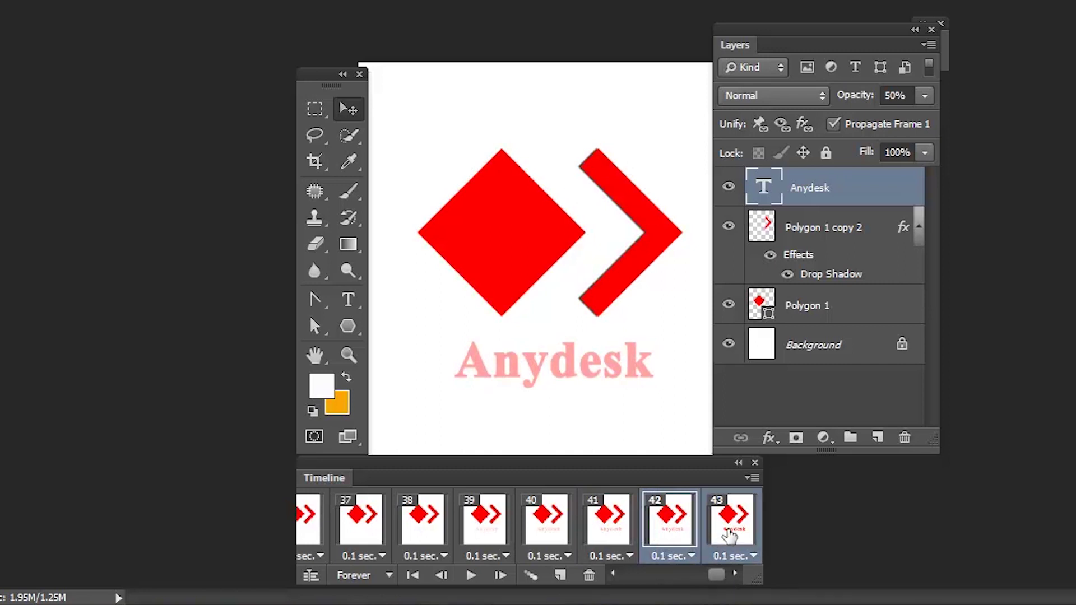
{"action": "left_click", "coordinate": [531, 575]}
{"action": "left_click", "coordinate": [652, 67]}
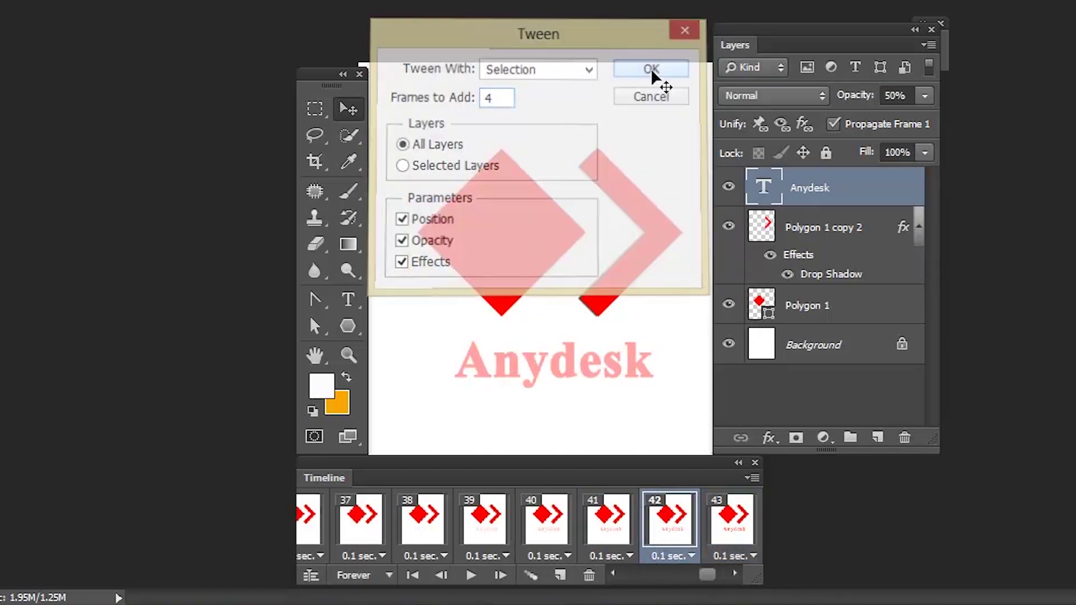
{"action": "left_click", "coordinate": [724, 526]}
{"action": "left_click_drag", "start_coordinate": [708, 572], "coordinate": [717, 573]}
{"action": "left_click", "coordinate": [546, 532]}
{"action": "left_click", "coordinate": [608, 532]}
{"action": "left_click", "coordinate": [669, 532]}
{"action": "left_click", "coordinate": [736, 535]}
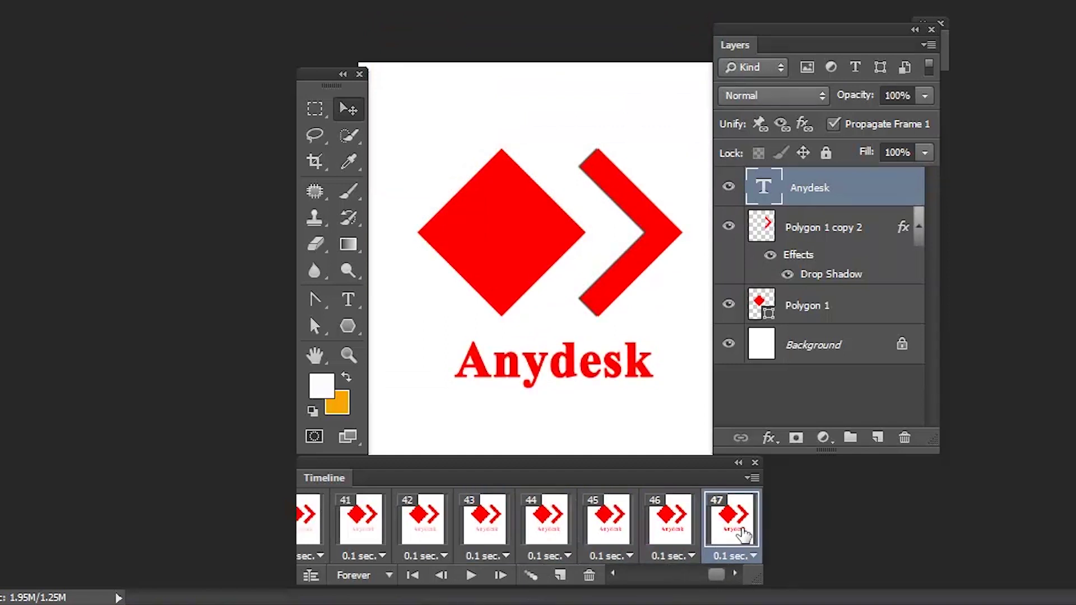
- Preview the animation, tween four more frames after frame 47, and replay through frame 51
{"action": "left_click", "coordinate": [470, 575]}
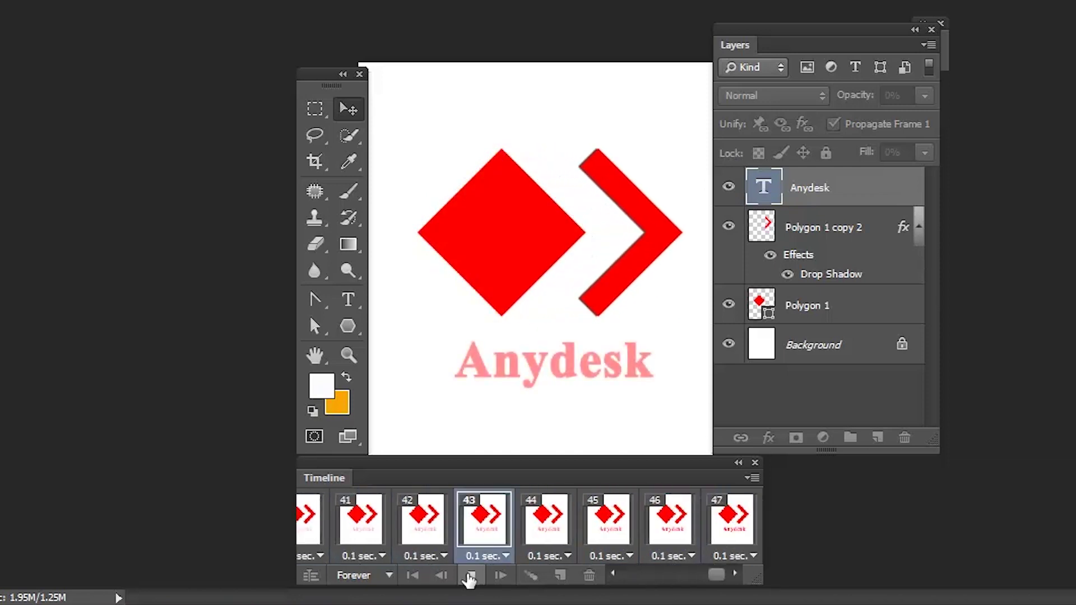
{"action": "left_click", "coordinate": [469, 577]}
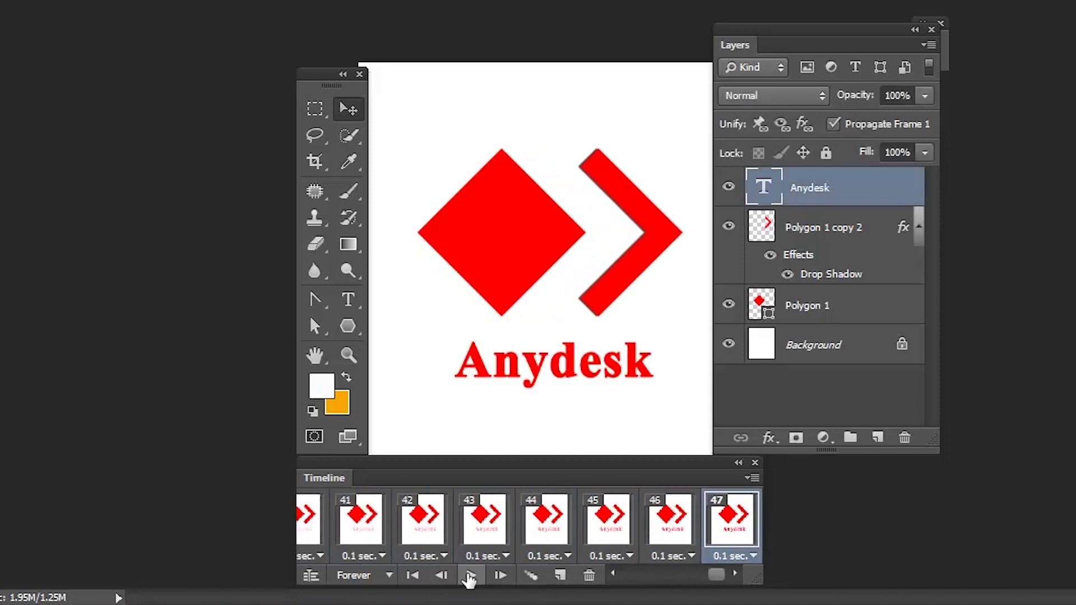
{"action": "left_click", "coordinate": [531, 575]}
{"action": "type", "text": "4"}
{"action": "left_click", "coordinate": [631, 78]}
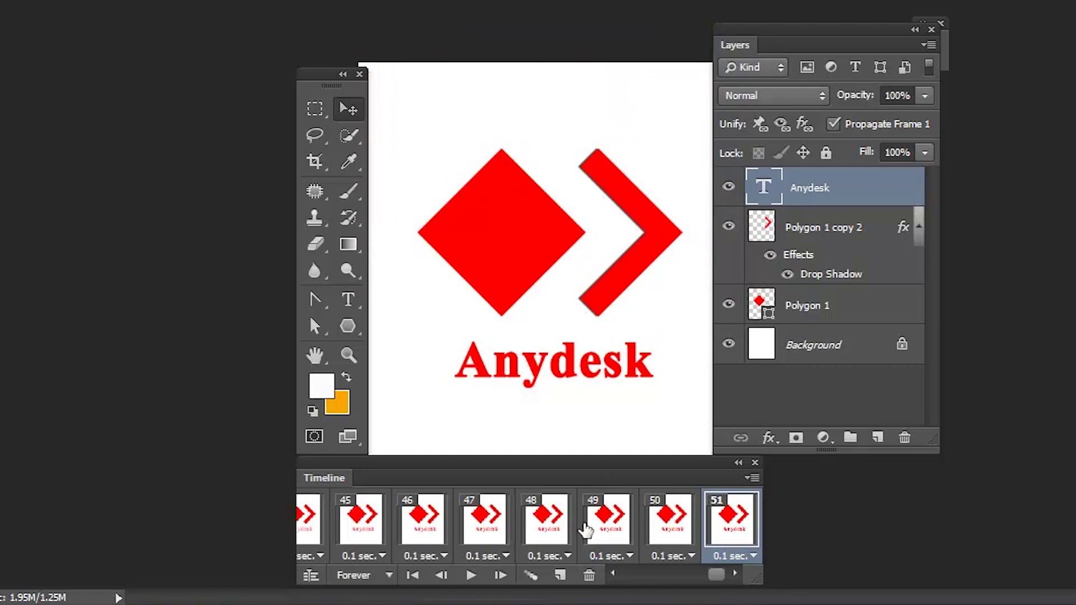
{"action": "left_click", "coordinate": [470, 575]}
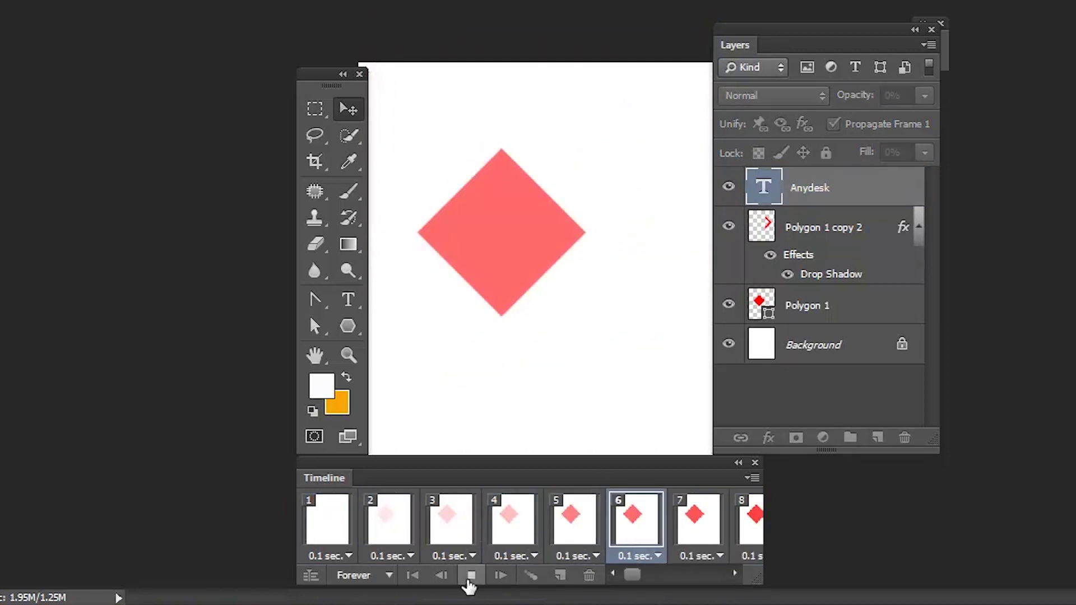